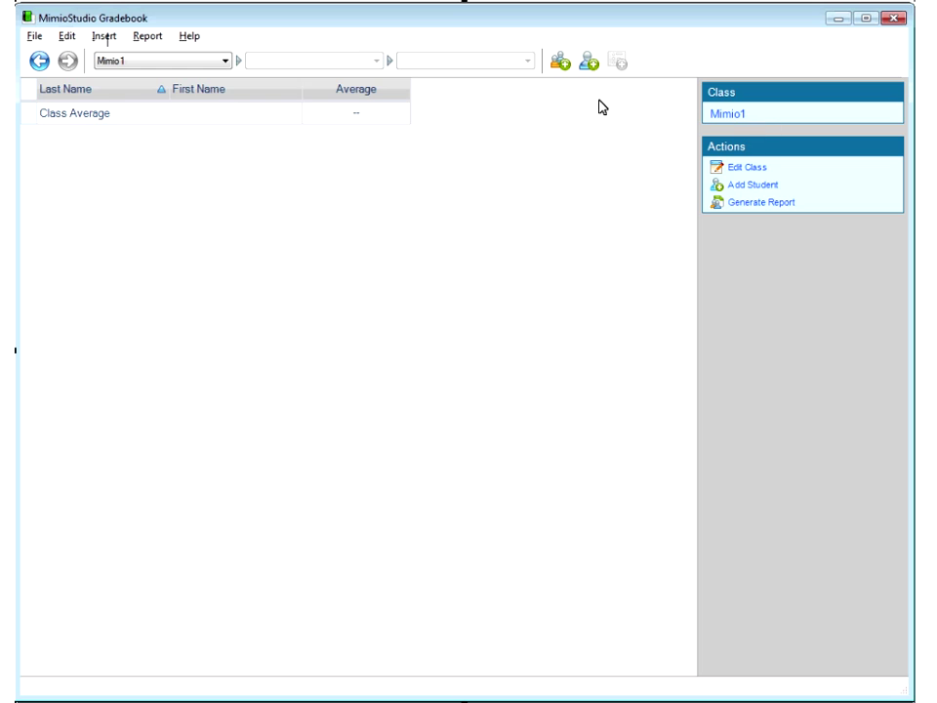
# Return to the overview of all classes, look through the available classes and reopen the Mimio1 class
pyautogui.click(39, 63)
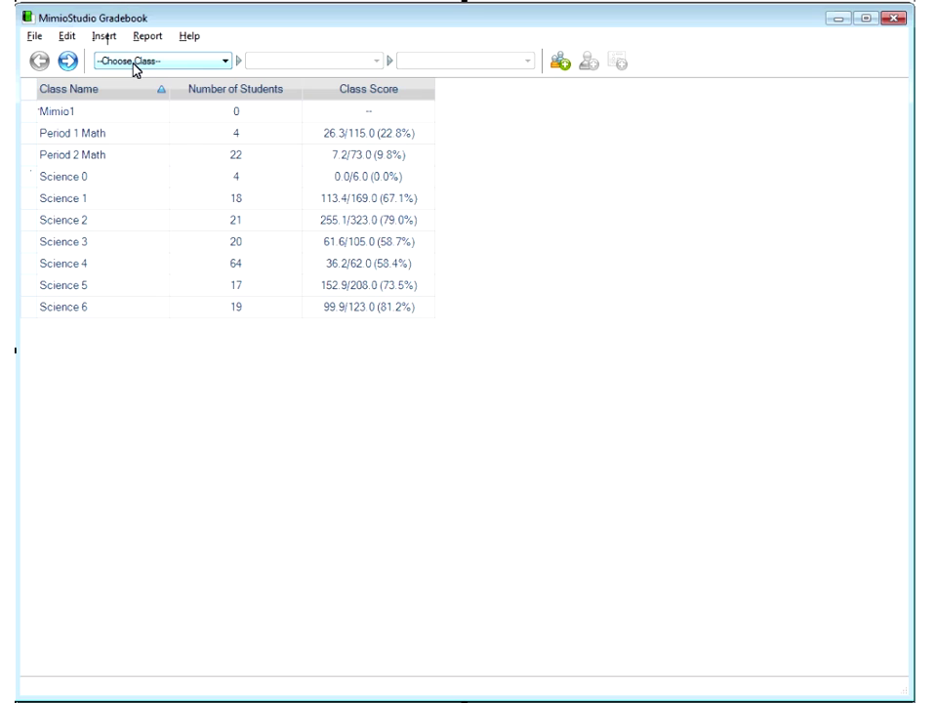
pyautogui.click(134, 65)
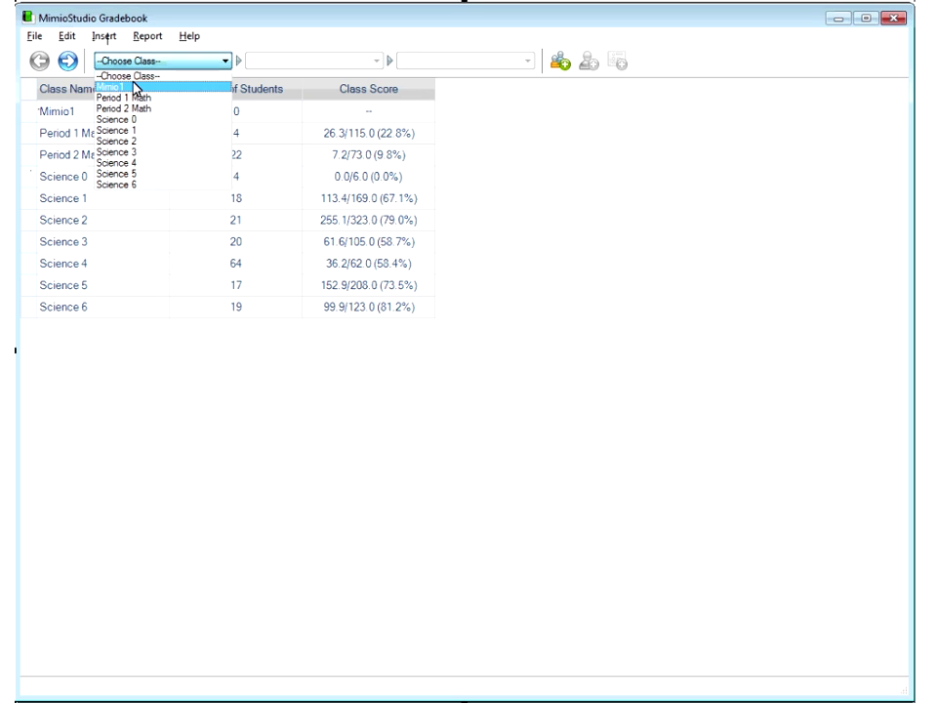
pyautogui.click(26, 117)
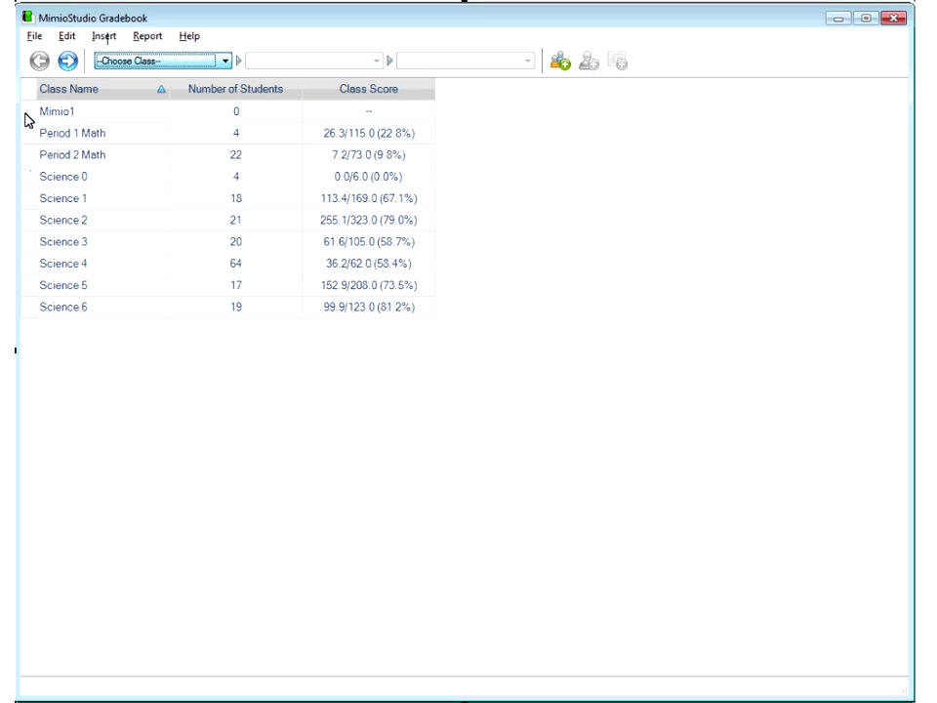
pyautogui.doubleClick(27, 118)
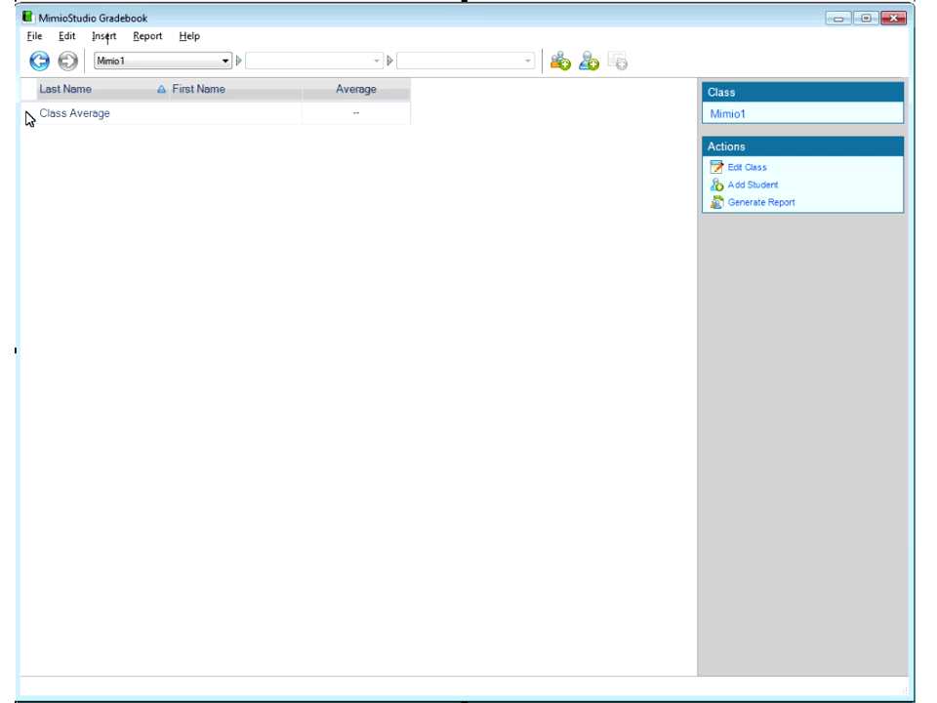
# Start adding a new student to the Mimio1 class and enter the student's first and last name
pyautogui.click(103, 37)
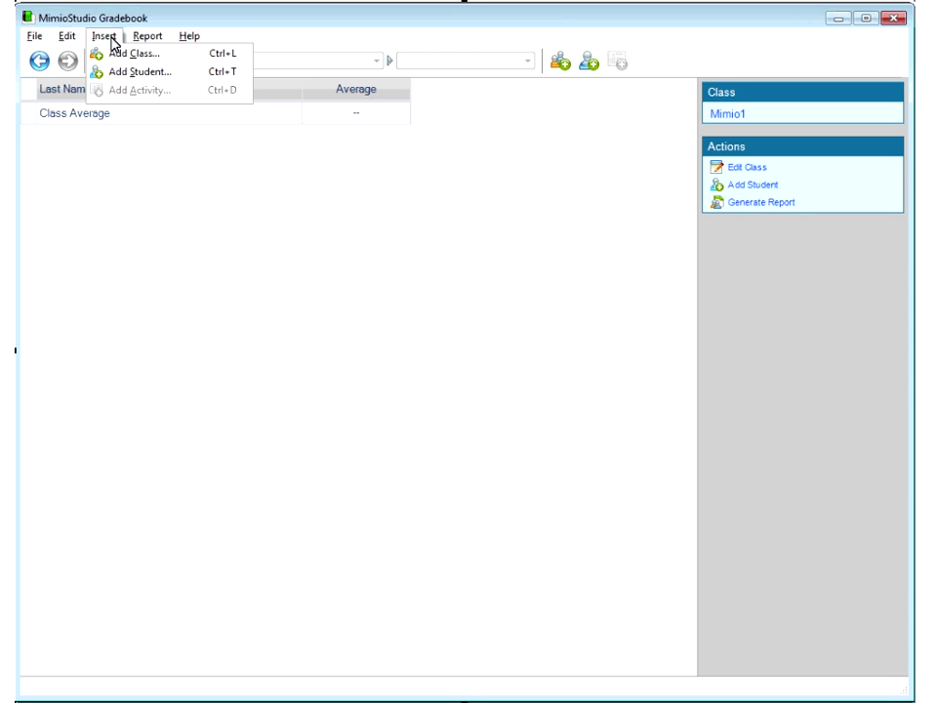
pyautogui.click(124, 72)
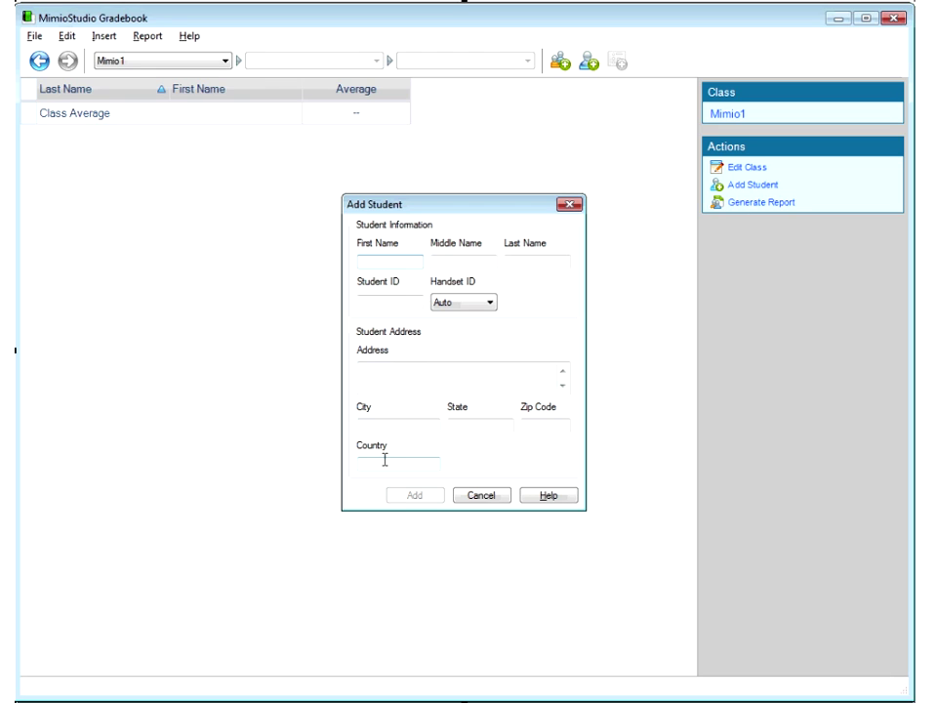
pyautogui.write('Jane')
pyautogui.press('Tab')
pyautogui.press('Tab')
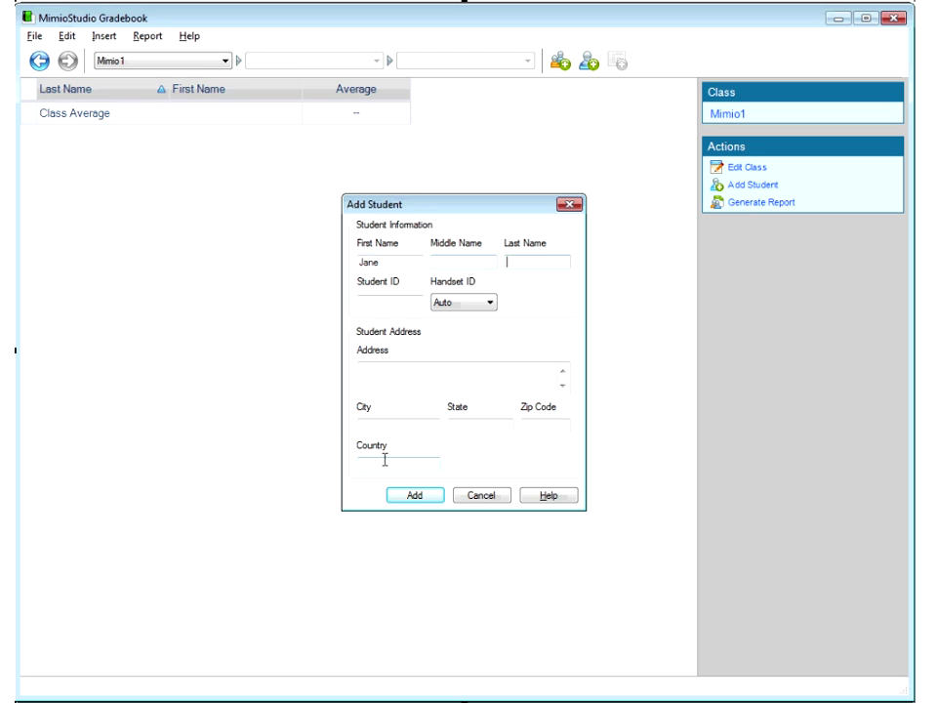
pyautogui.write('Doe')
# Keep the handset ID on Auto, add the student to Mimio1 and link to the existing student of the same name
pyautogui.click(388, 304)
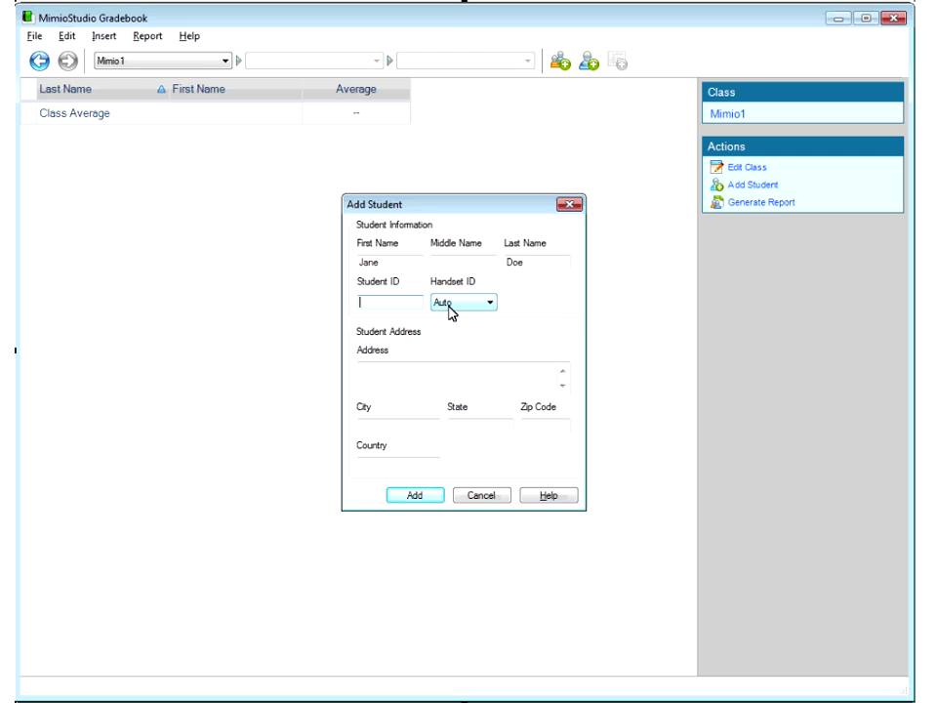
pyautogui.click(447, 305)
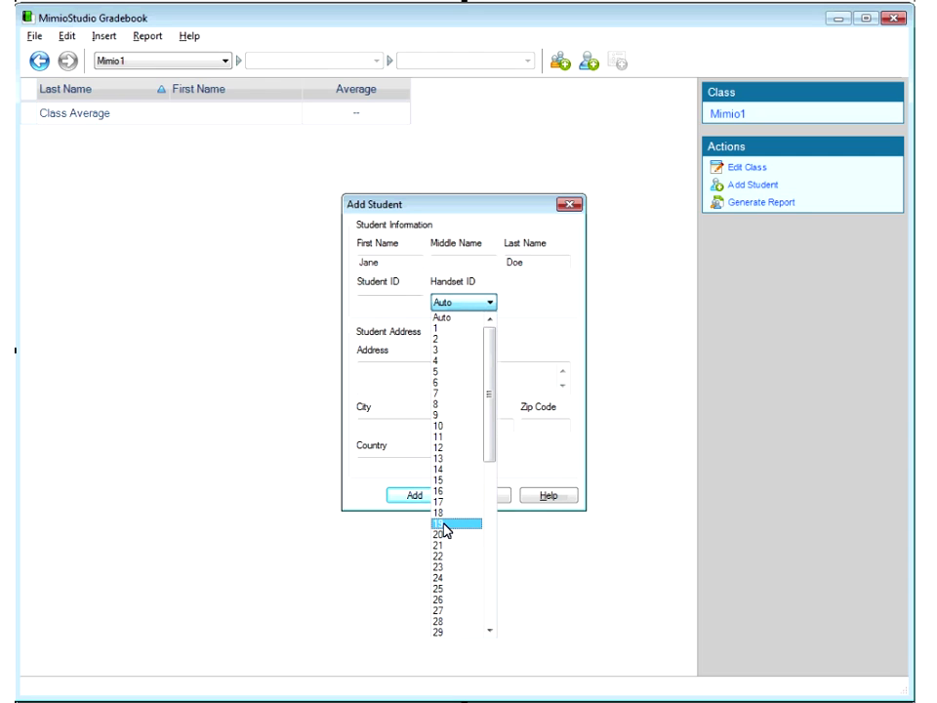
pyautogui.click(457, 307)
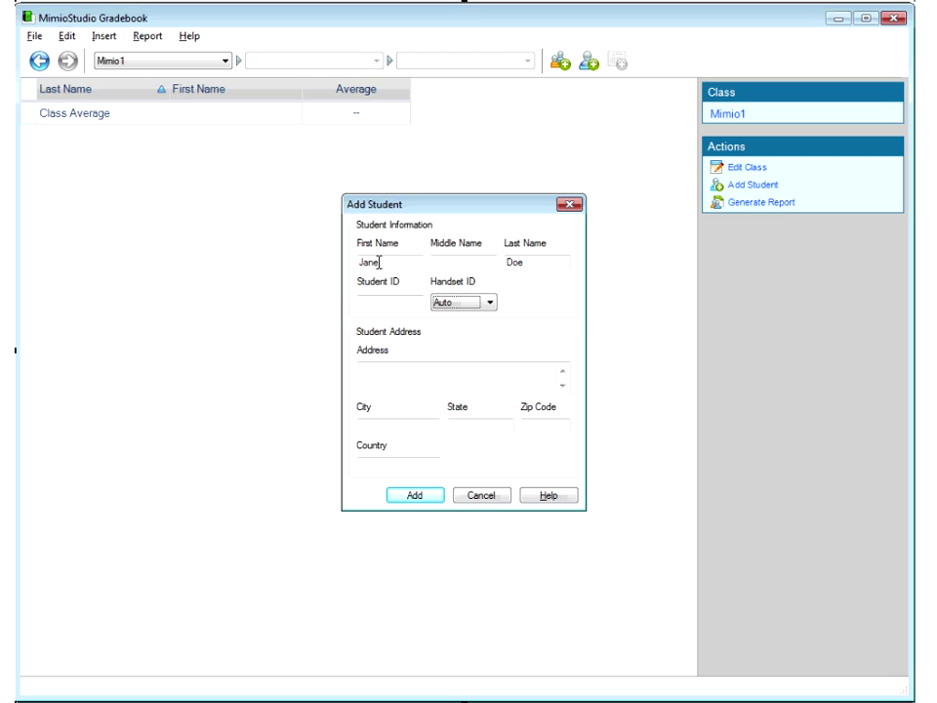
pyautogui.click(432, 496)
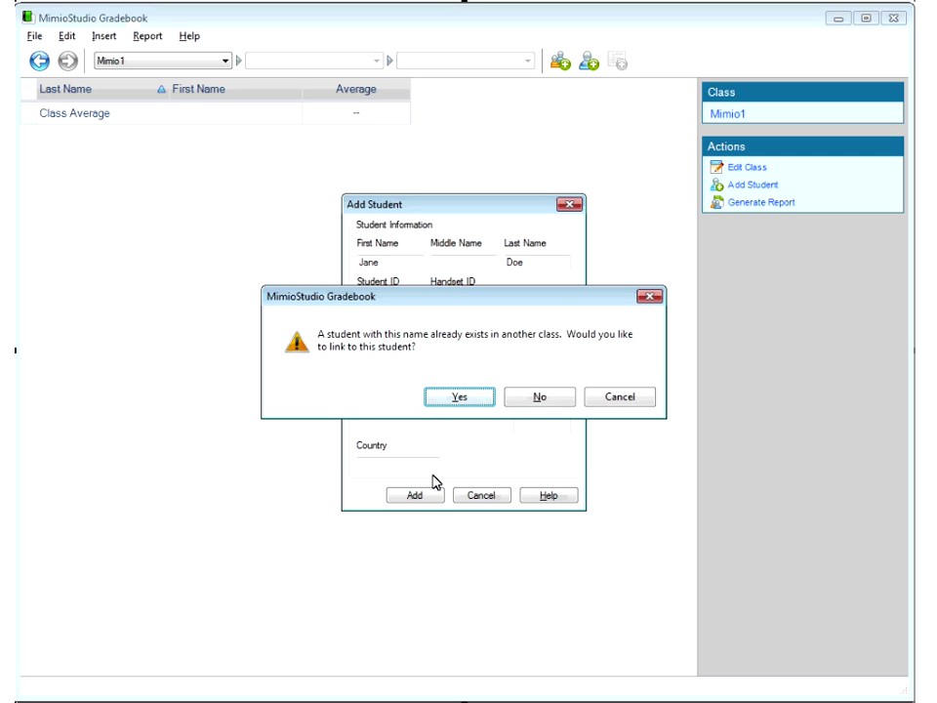
pyautogui.click(481, 397)
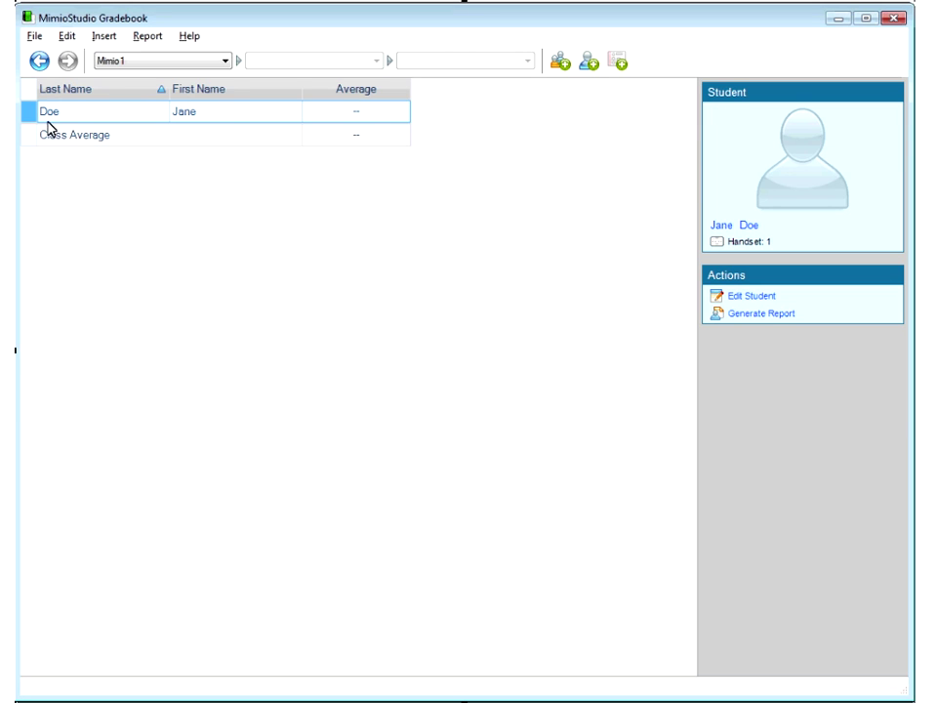
pyautogui.click(560, 64)
pyautogui.write('Ste')
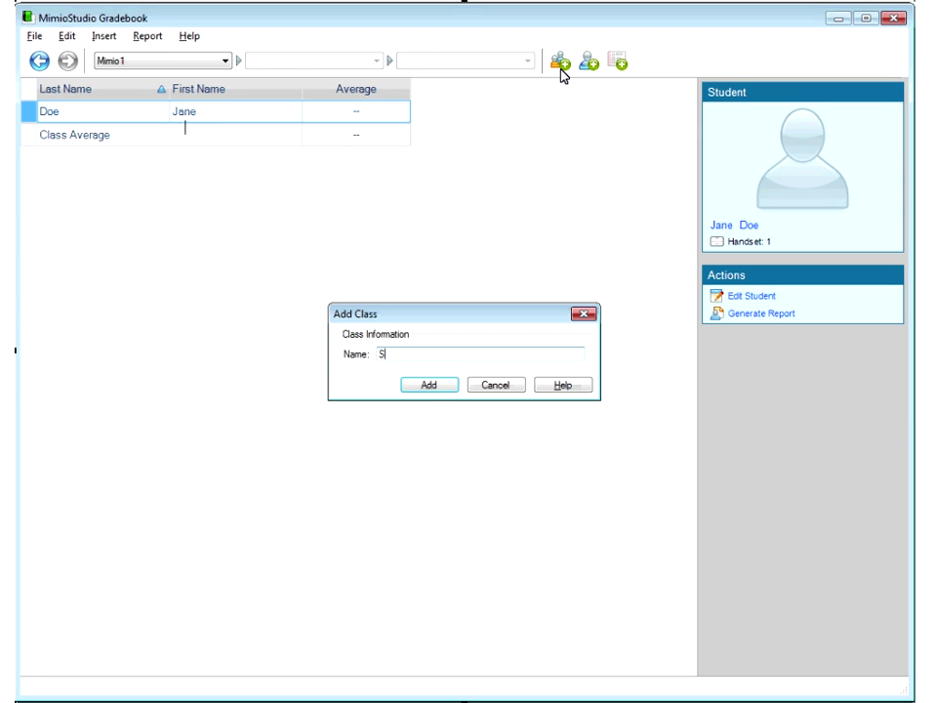
pyautogui.press('BackSpace')
pyautogui.press('BackSpace')
pyautogui.press('BackSpace')
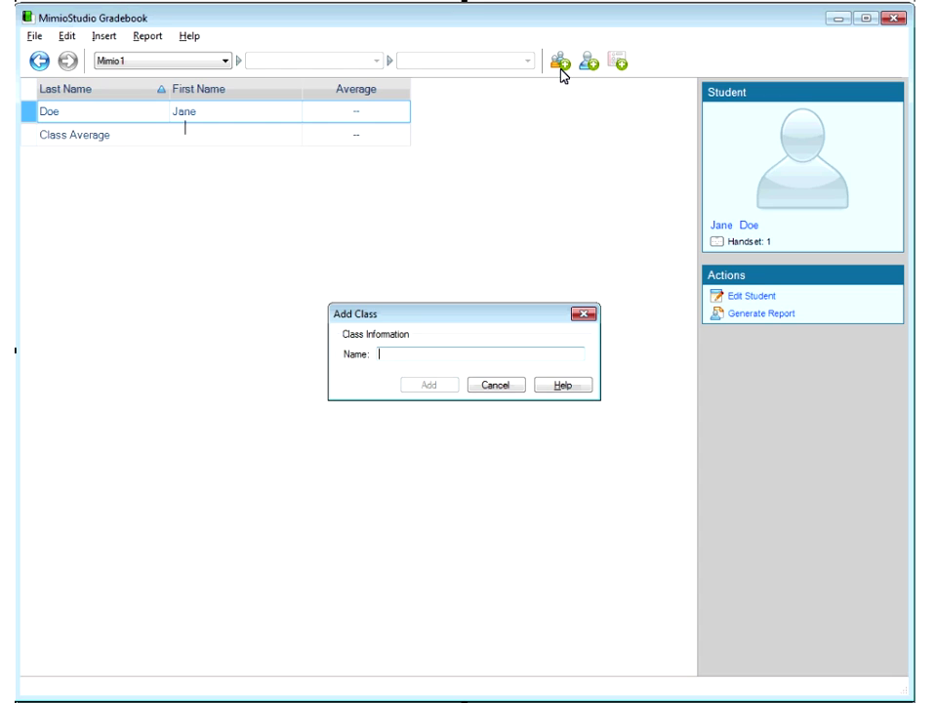
pyautogui.click(514, 384)
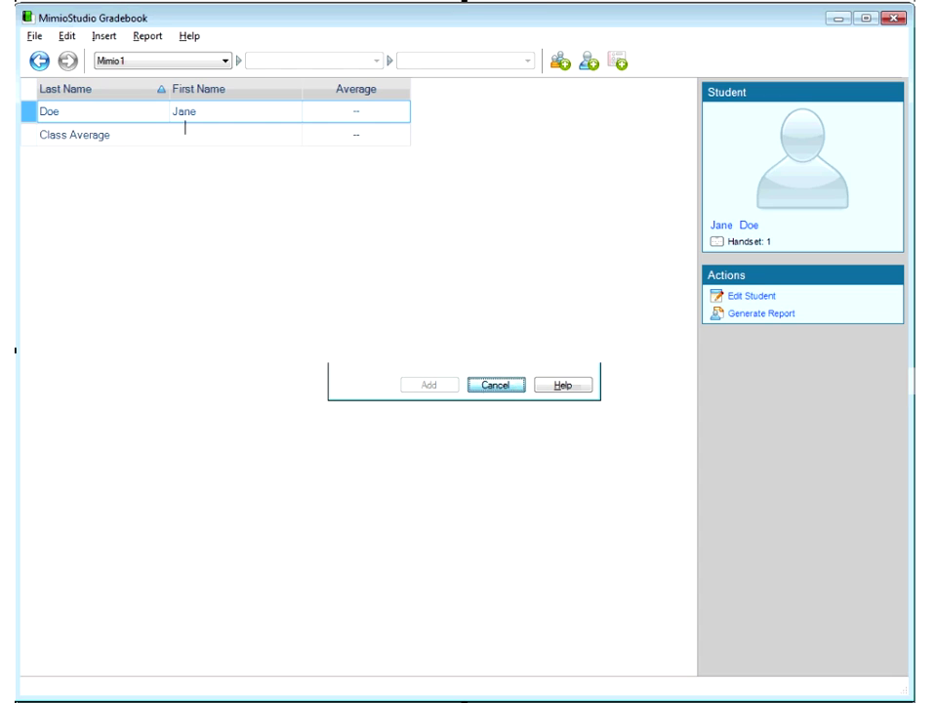
# Add a second student to the Mimio1 class with a first name, a last name and the Auto handset ID
pyautogui.click(587, 65)
pyautogui.write('S')
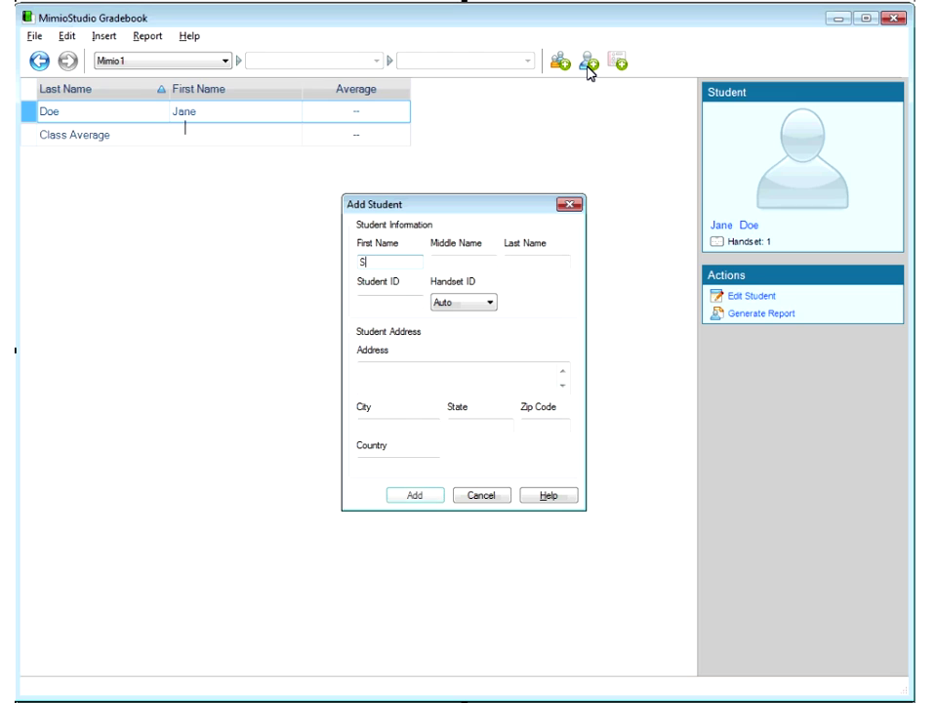
pyautogui.write('tevev')
pyautogui.press('Tab')
pyautogui.press('Tab')
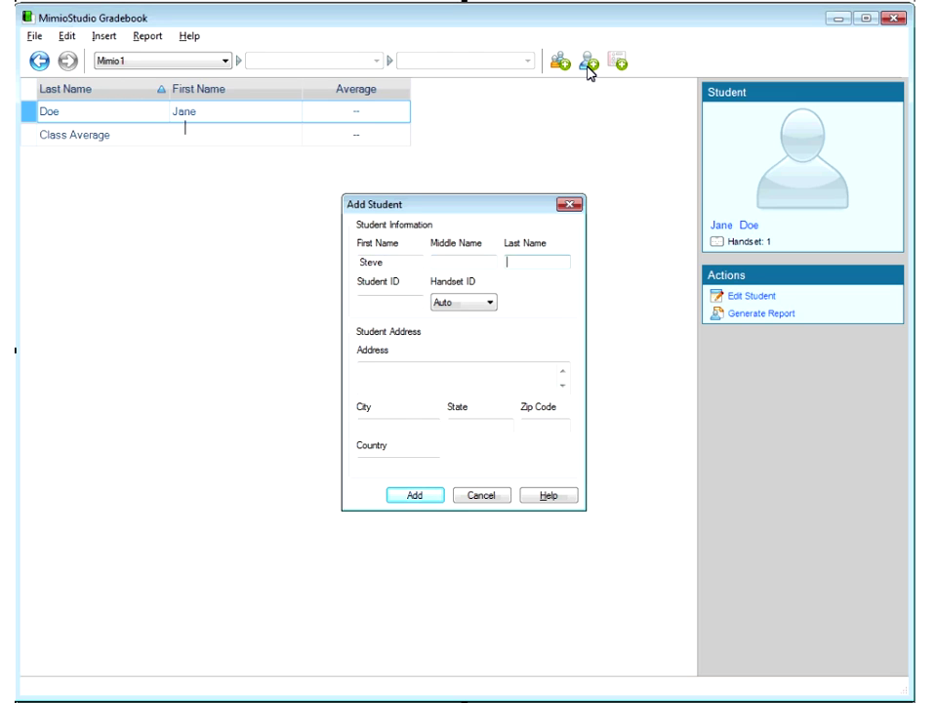
pyautogui.write('Smith')
pyautogui.click(421, 498)
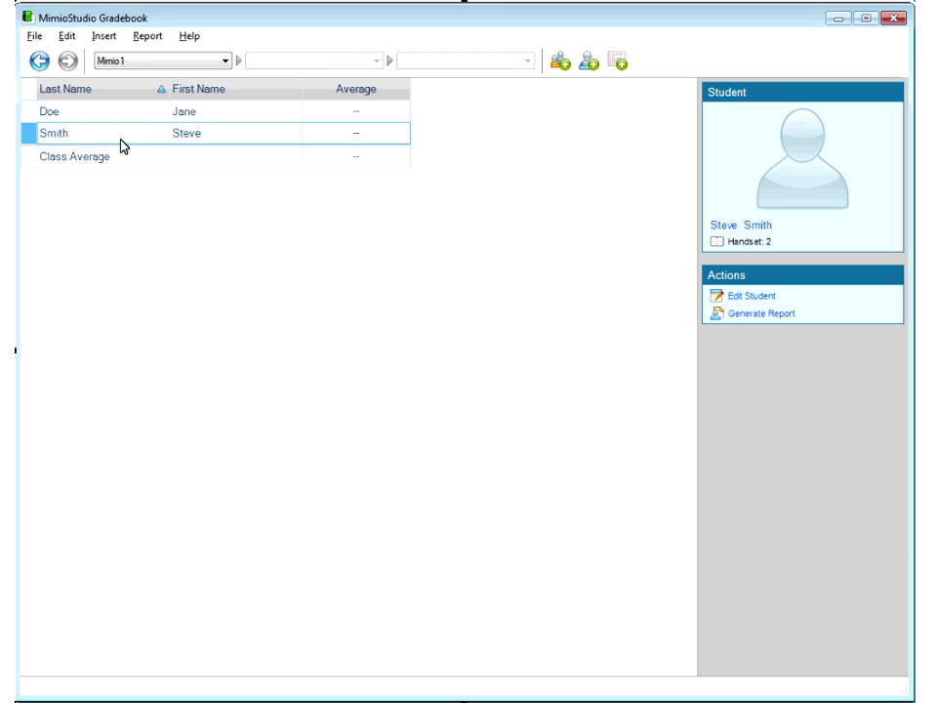
# Select each of the two Mimio1 students in turn to check the assigned handset numbers
pyautogui.click(29, 112)
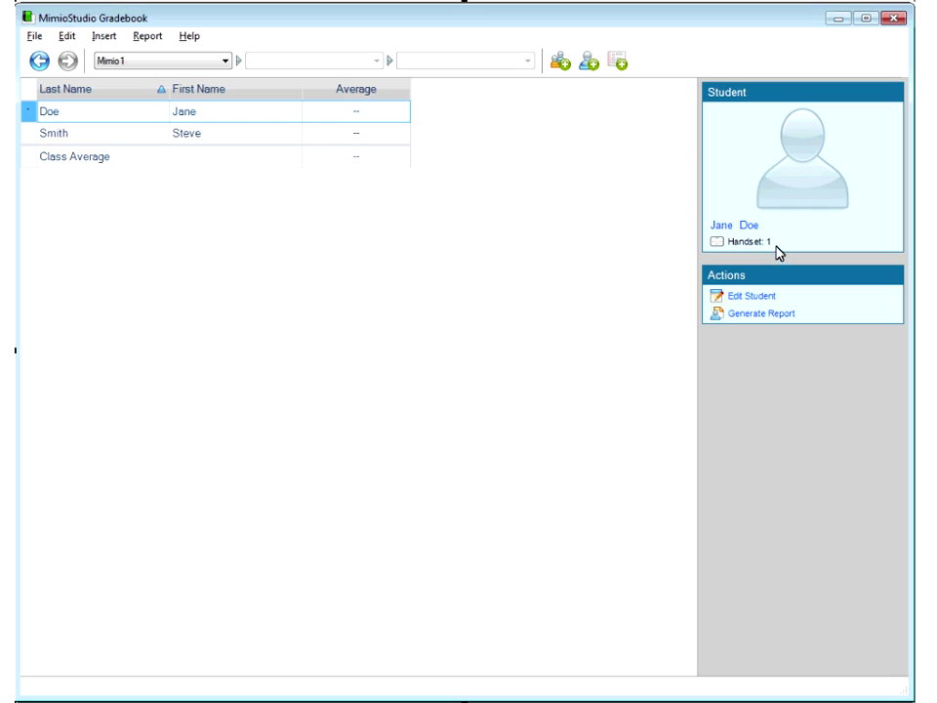
pyautogui.click(30, 132)
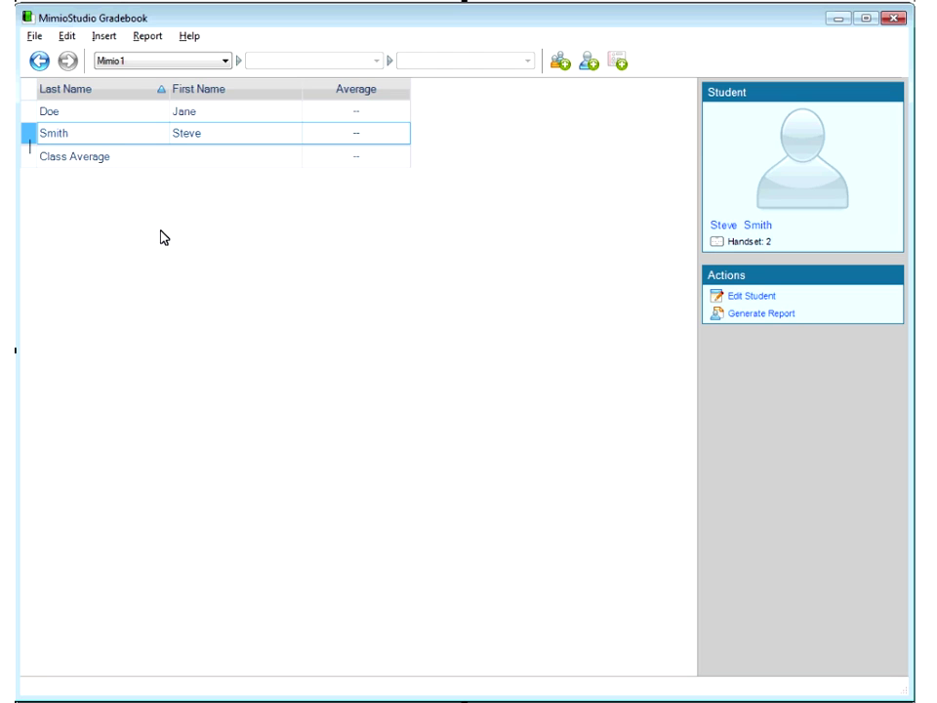
# View both ways of editing the second student, in the last-name cell and in the Edit Student dialog, without making changes
pyautogui.click(41, 133)
pyautogui.moveTo(69, 134); pyautogui.dragTo(35, 138)
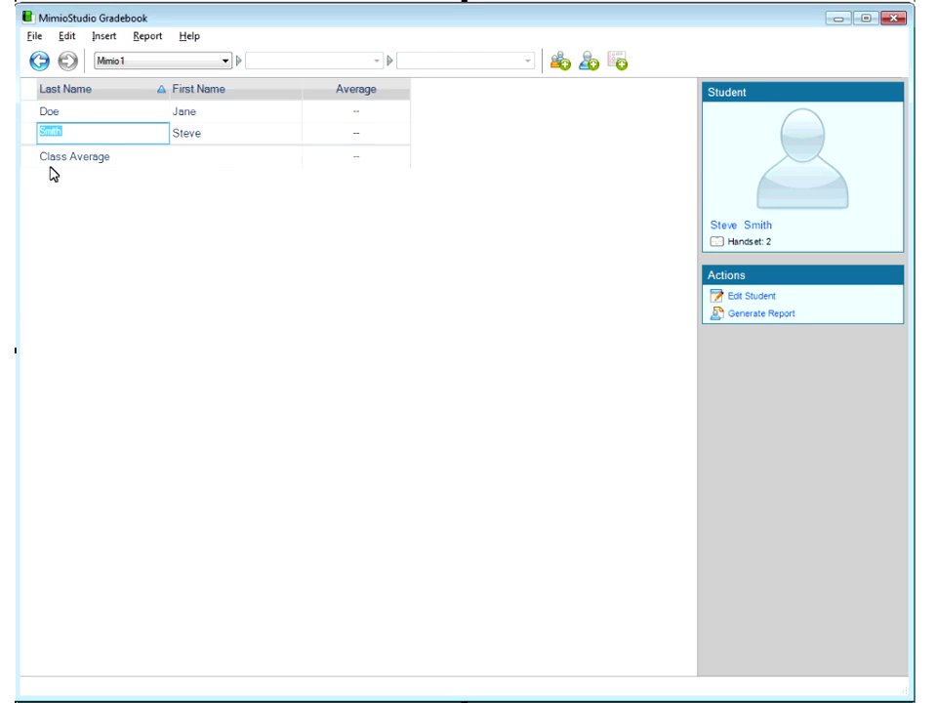
pyautogui.click(327, 286)
pyautogui.click(30, 132)
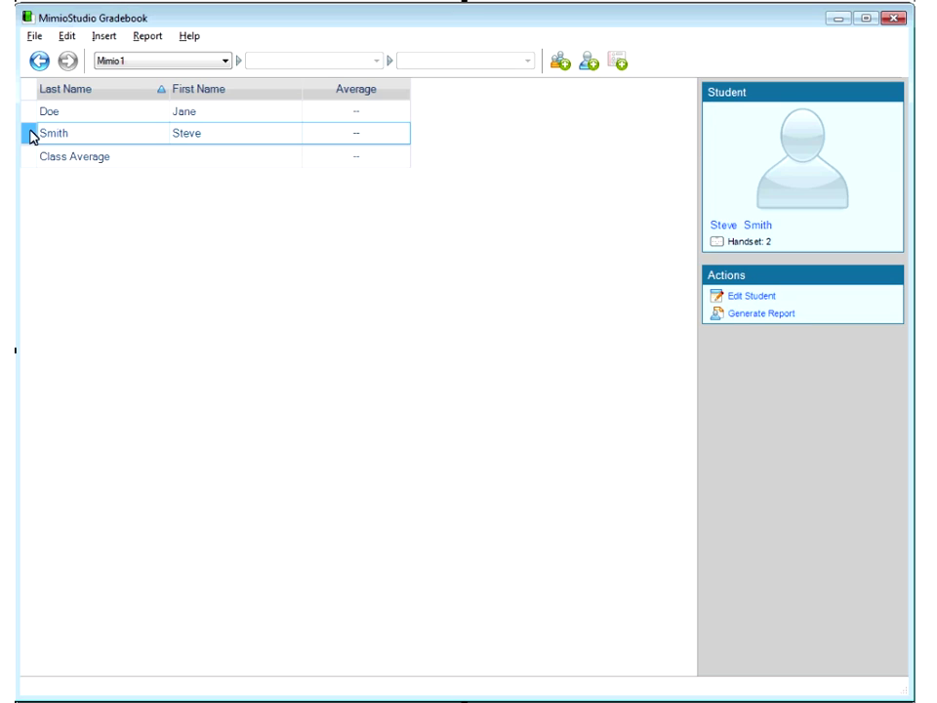
pyautogui.click(760, 303)
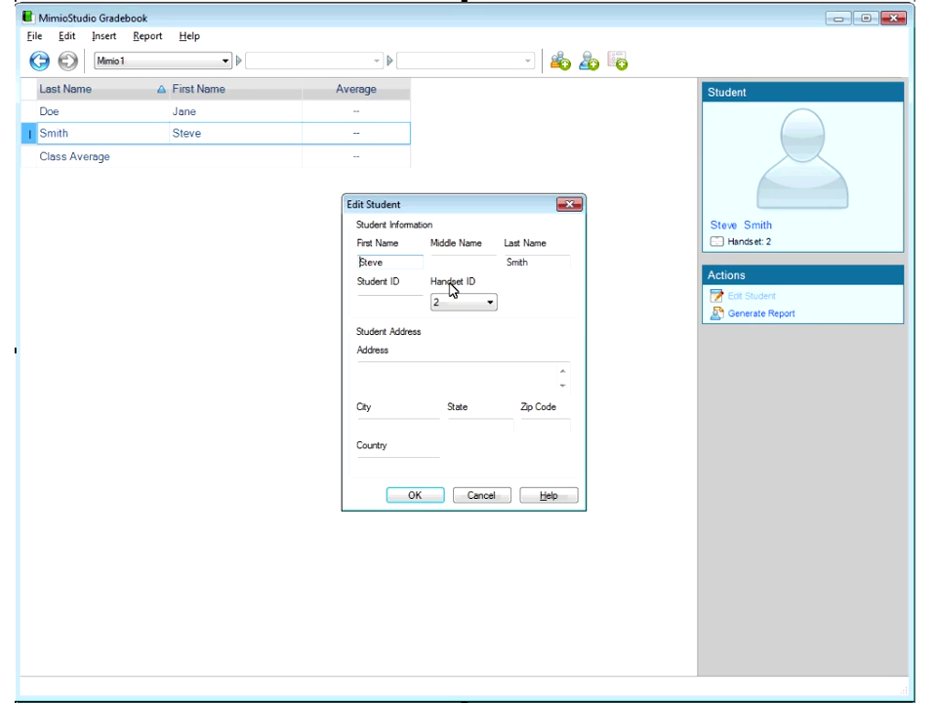
pyautogui.click(482, 498)
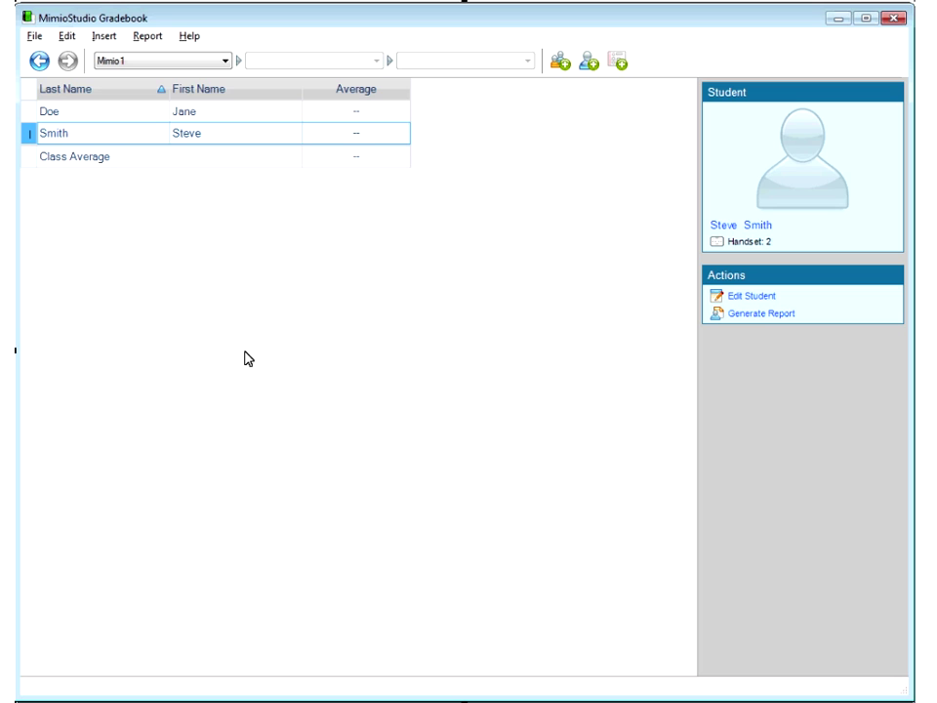
# Switch to the MimioStudio Notebook presentation and advance past the Adding Students pages to the page on importing students
pyautogui.click(231, 695)
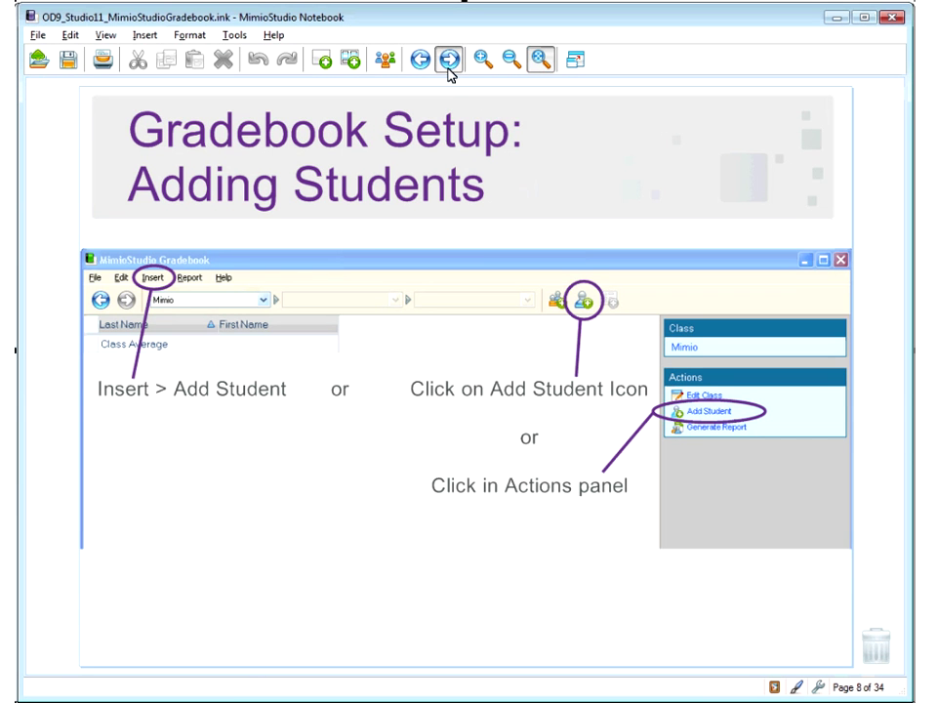
pyautogui.click(449, 61)
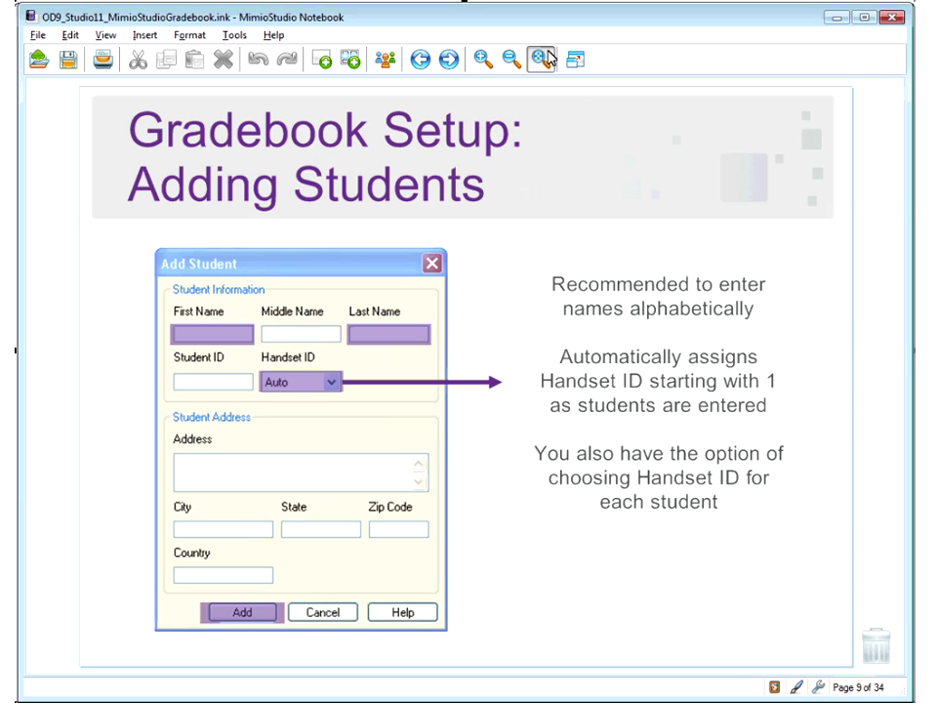
pyautogui.click(451, 64)
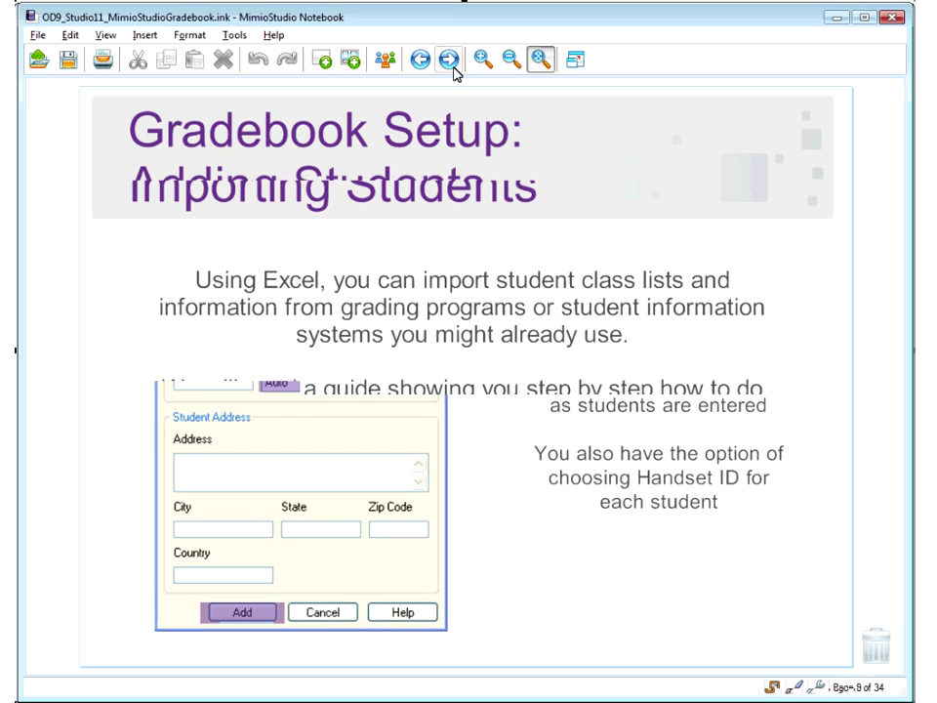
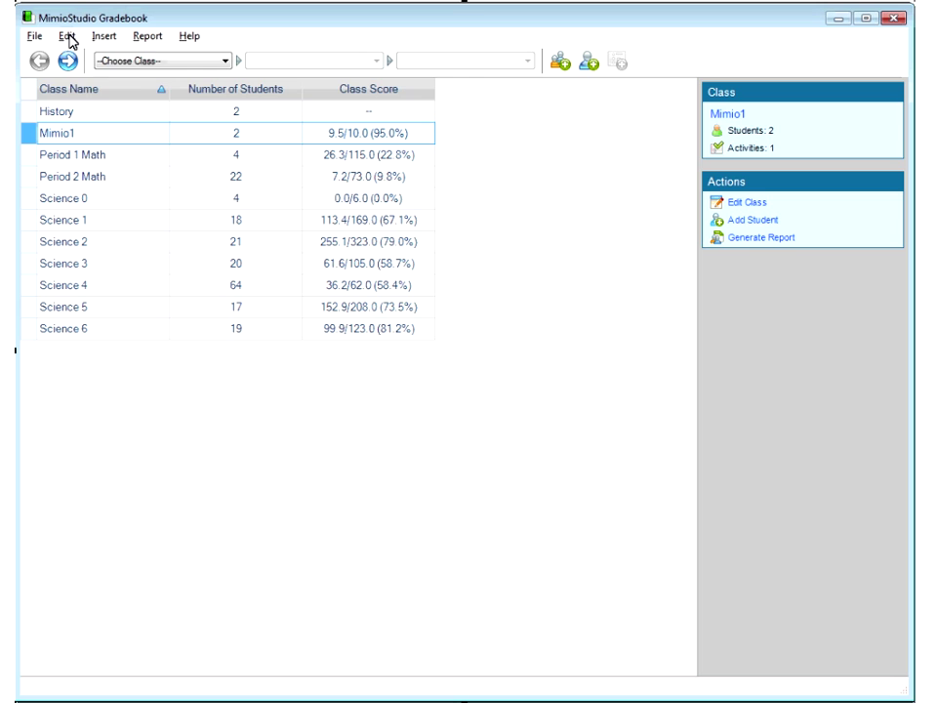
# Permanently delete the Mimio1 class and its data, confirming with DELETE
pyautogui.click(93, 113)
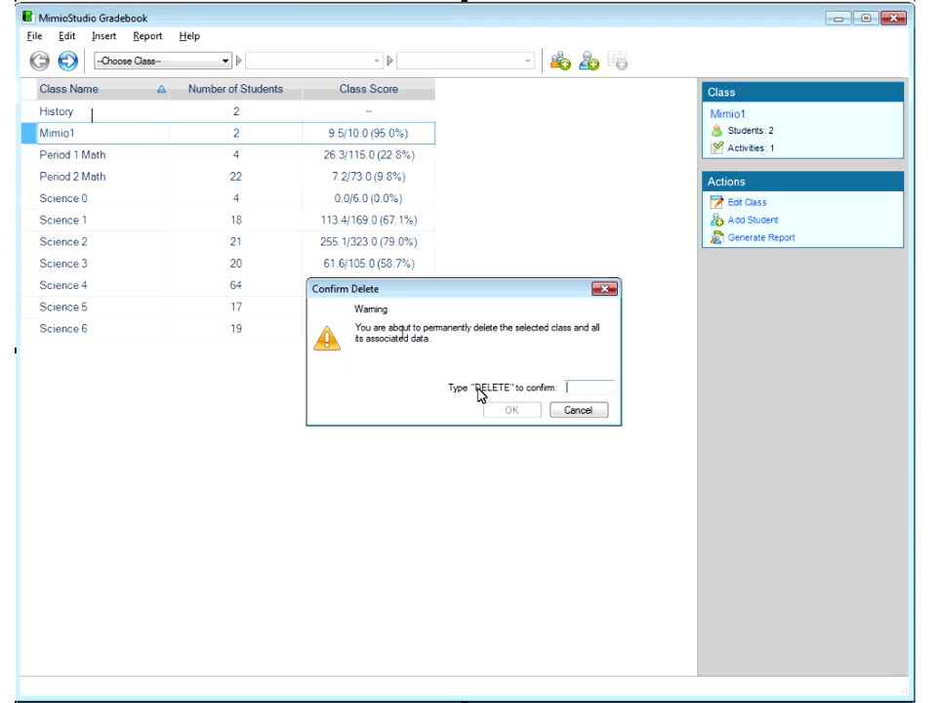
pyautogui.write('DELETE')
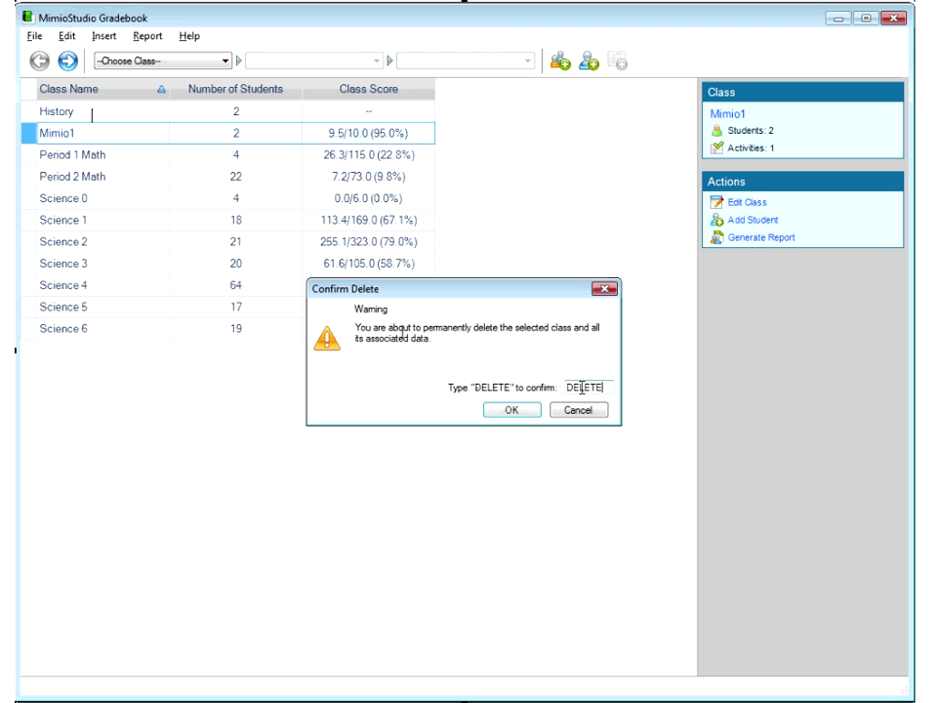
pyautogui.click(511, 410)
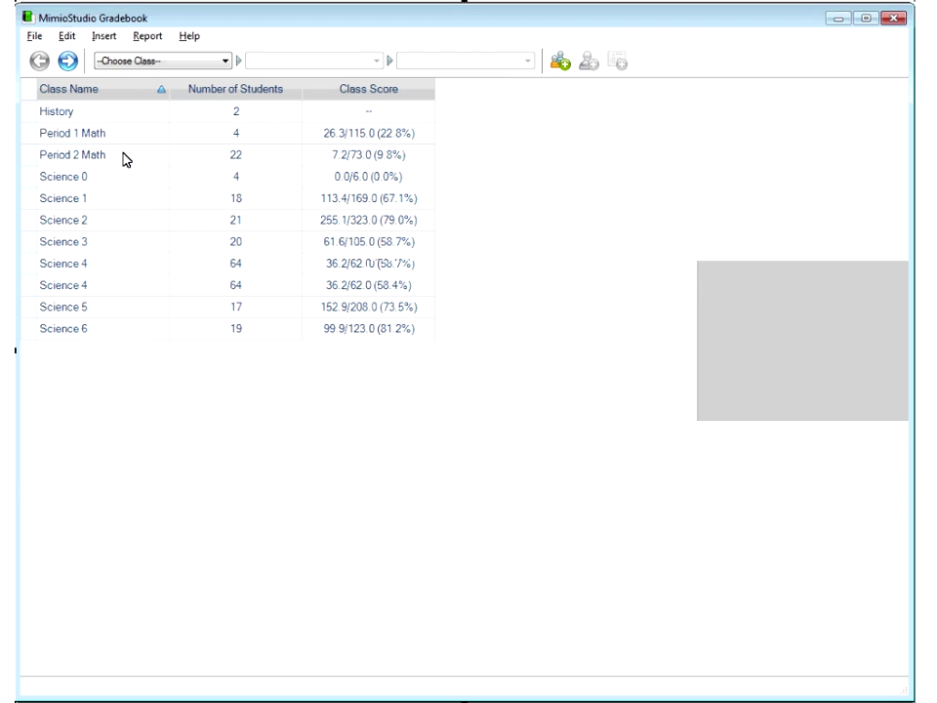
# Rename the History class as History-1st Hr and select its row
pyautogui.click(62, 117)
pyautogui.click(59, 115)
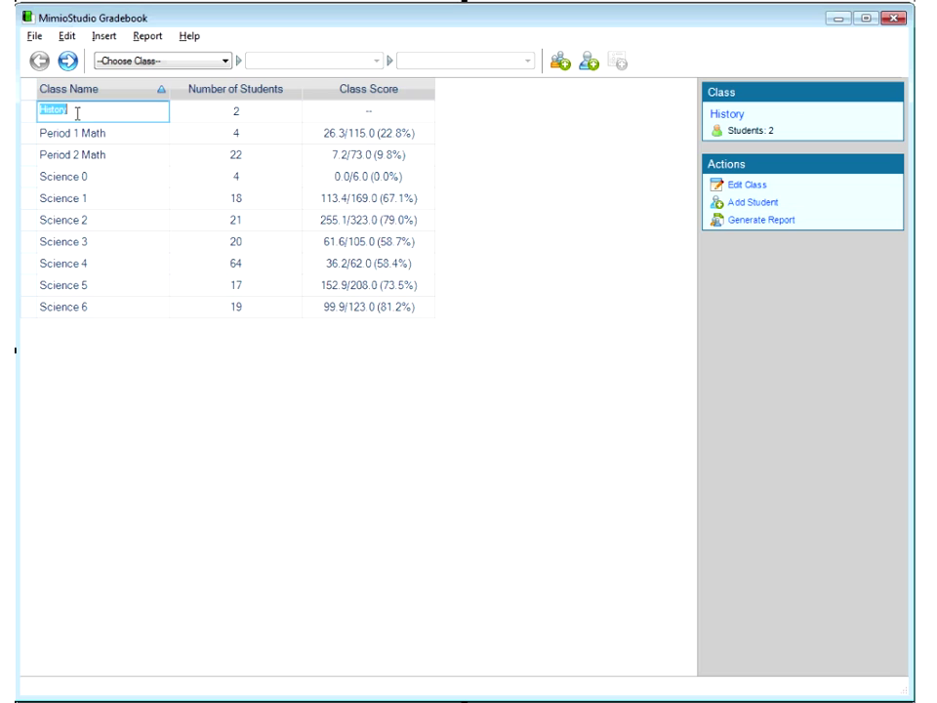
pyautogui.click(68, 116)
pyautogui.write('1st Hr')
pyautogui.click(92, 355)
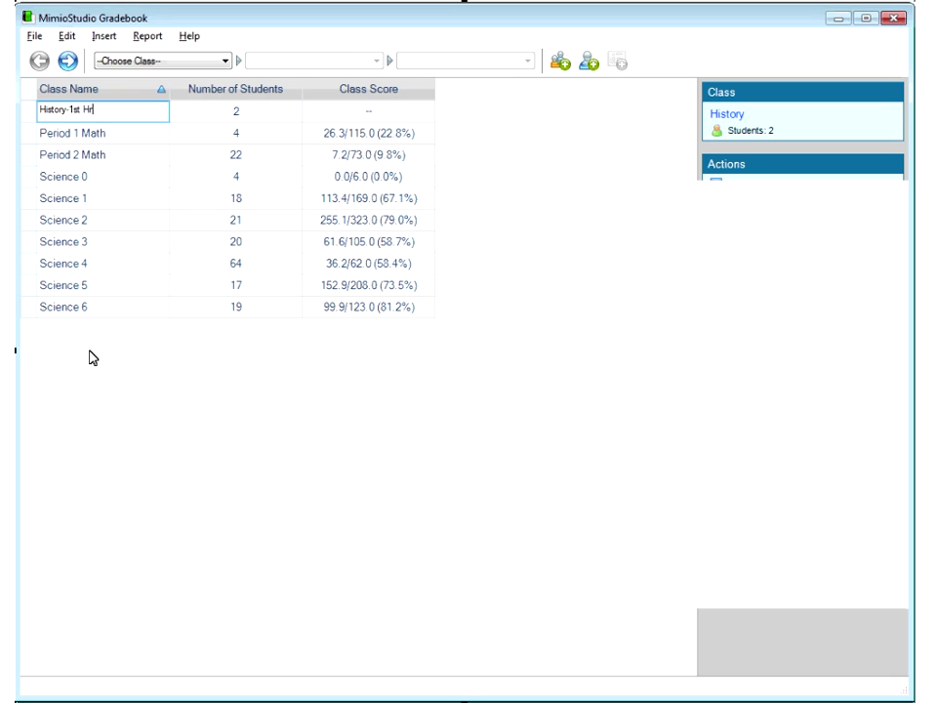
pyautogui.click(34, 117)
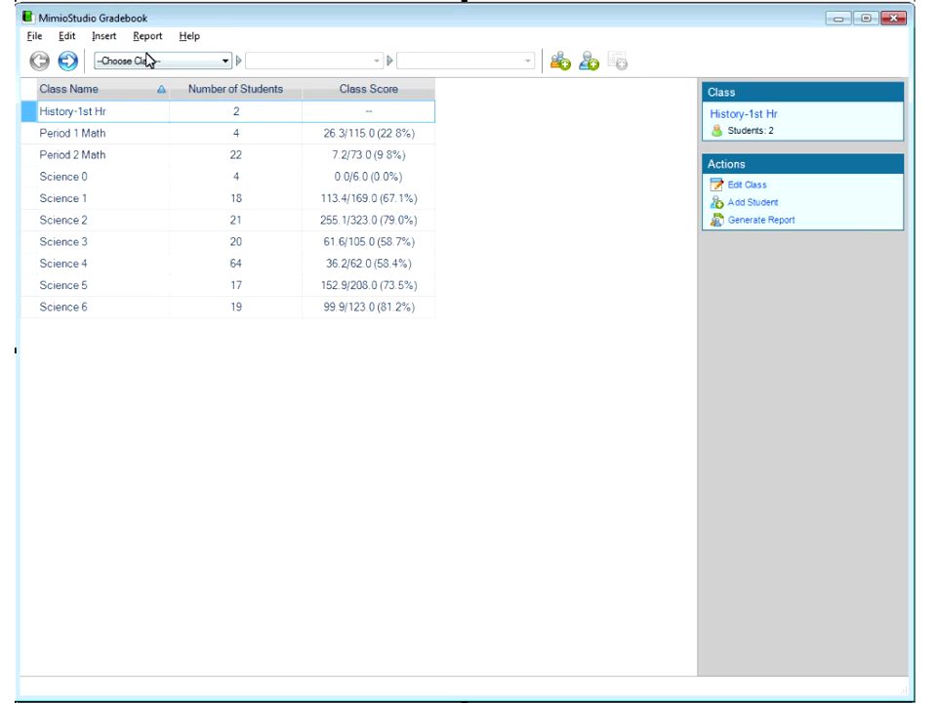
# Open the History-1st Hr class and replace the first student's last name directly in the student list
pyautogui.click(146, 62)
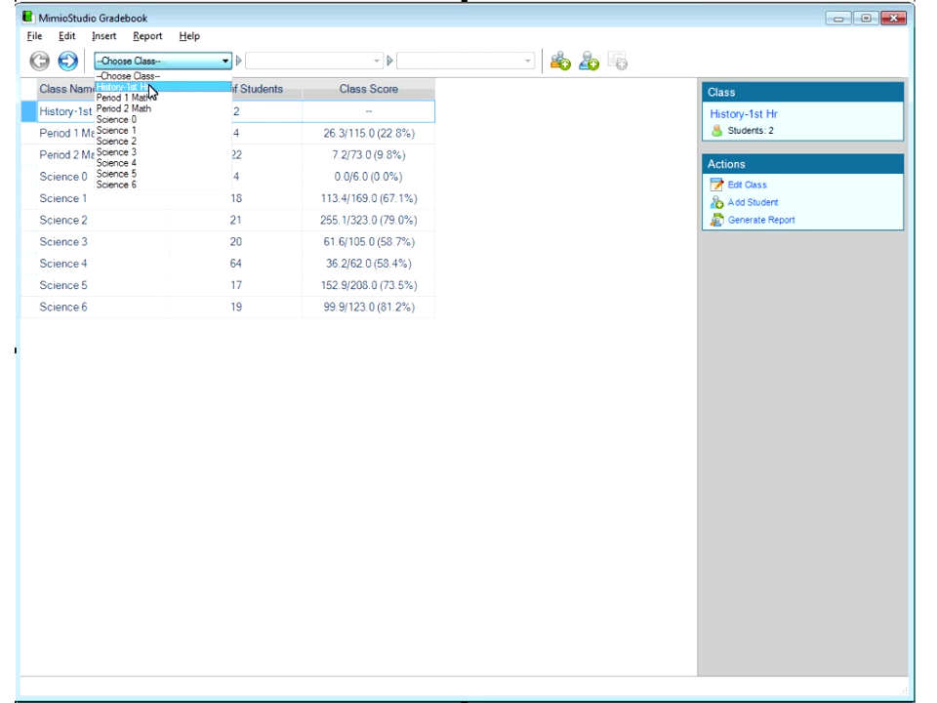
pyautogui.click(149, 89)
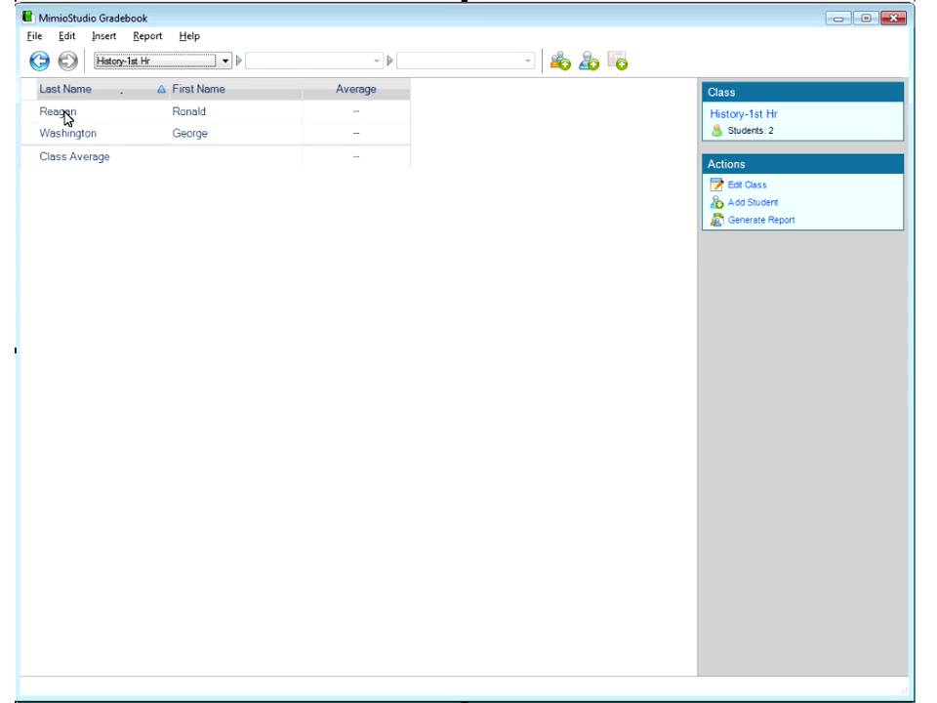
pyautogui.click(66, 109)
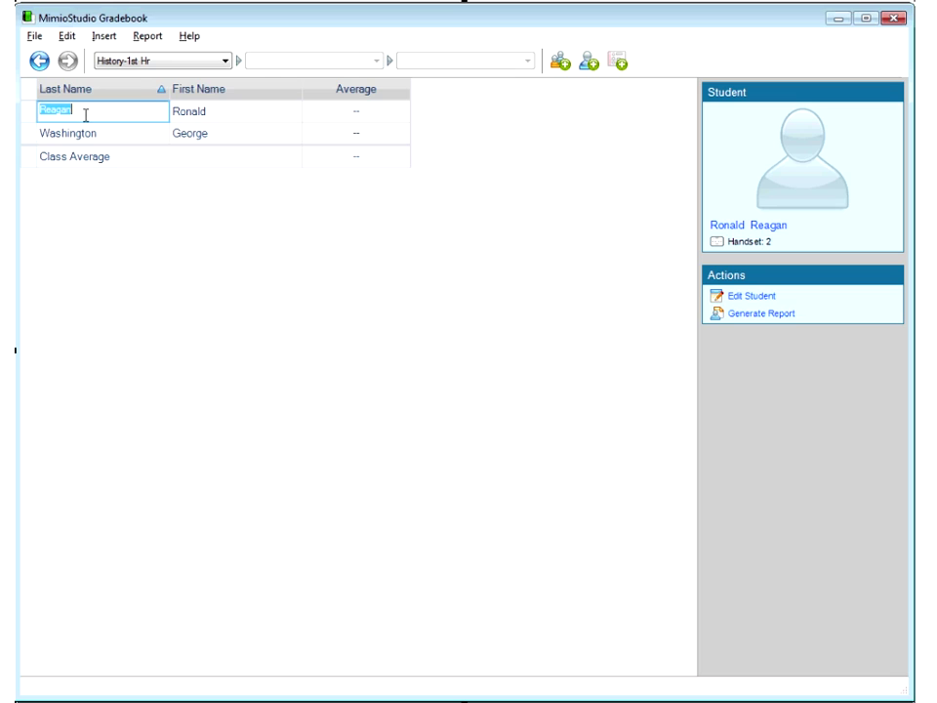
pyautogui.write('Owne')
pyautogui.press('BackSpace')
pyautogui.press('BackSpace')
pyautogui.write('ens')
pyautogui.click(139, 271)
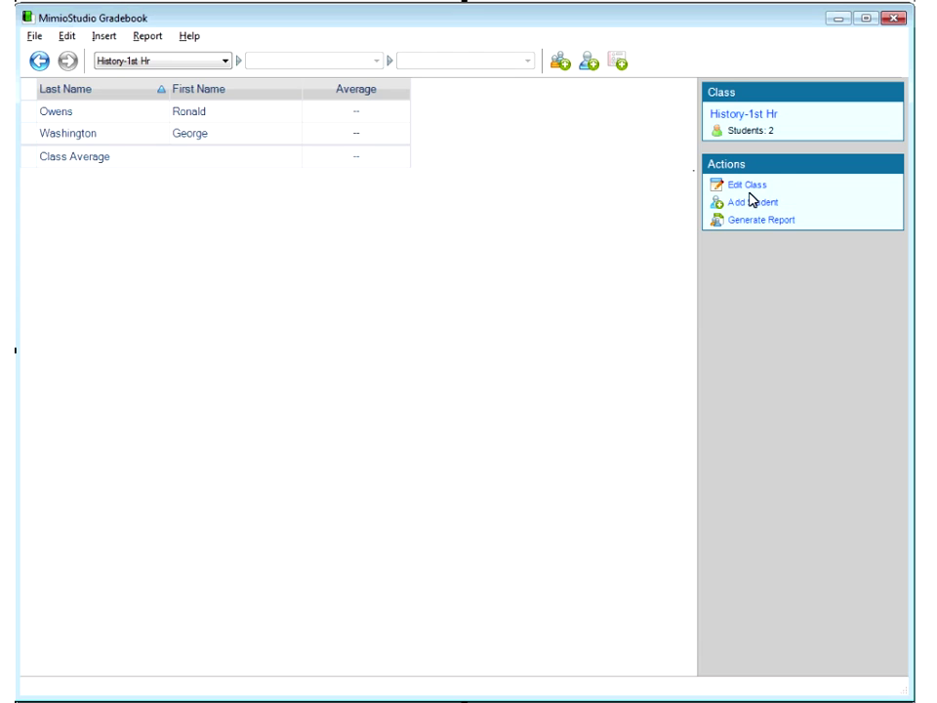
# View the Edit Class dialog without making changes, and advance the MimioStudio Notebook presentation to the page on editing scores and answer choices
pyautogui.click(750, 191)
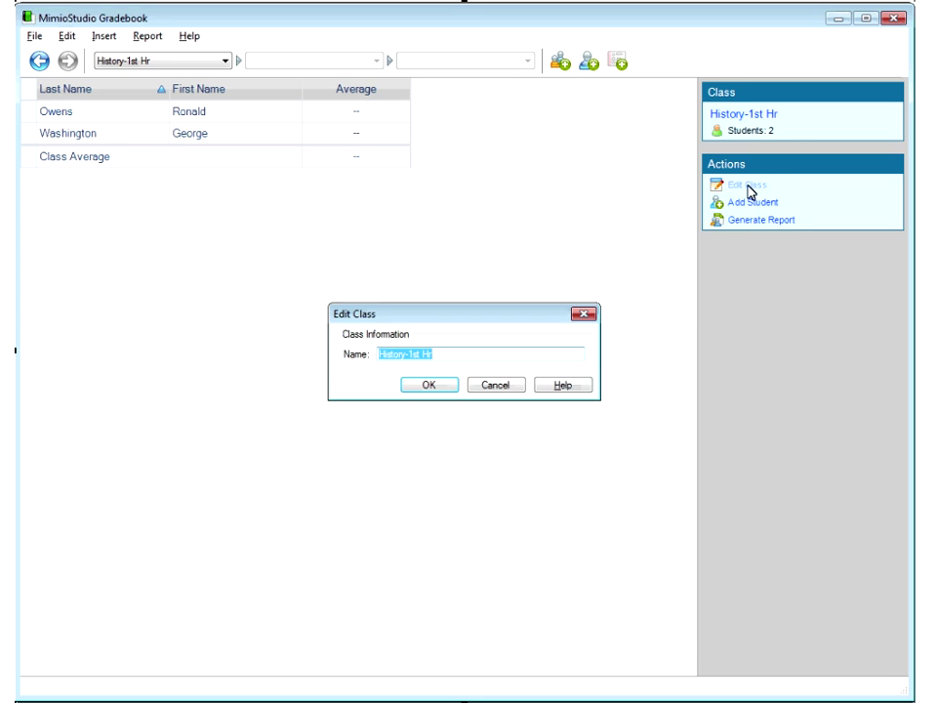
pyautogui.click(496, 384)
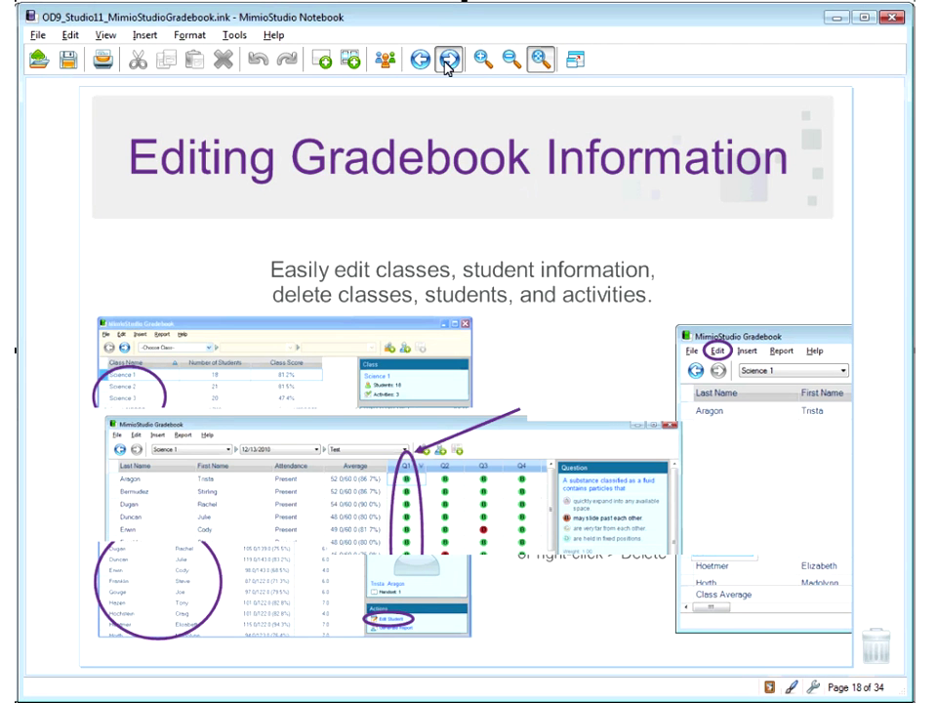
pyautogui.click(448, 60)
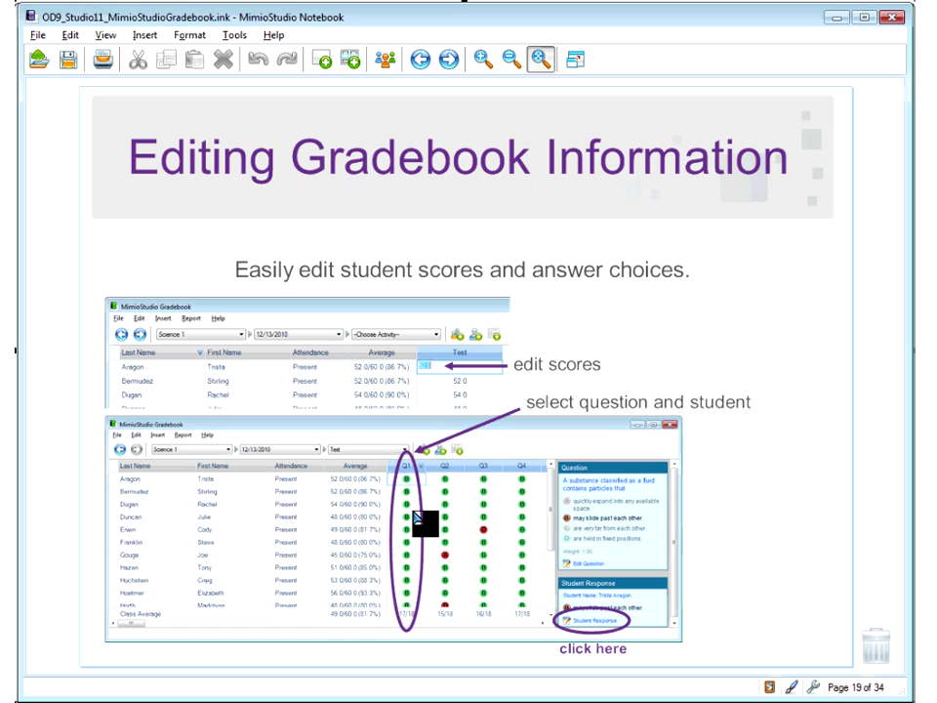
pyautogui.click(579, 623)
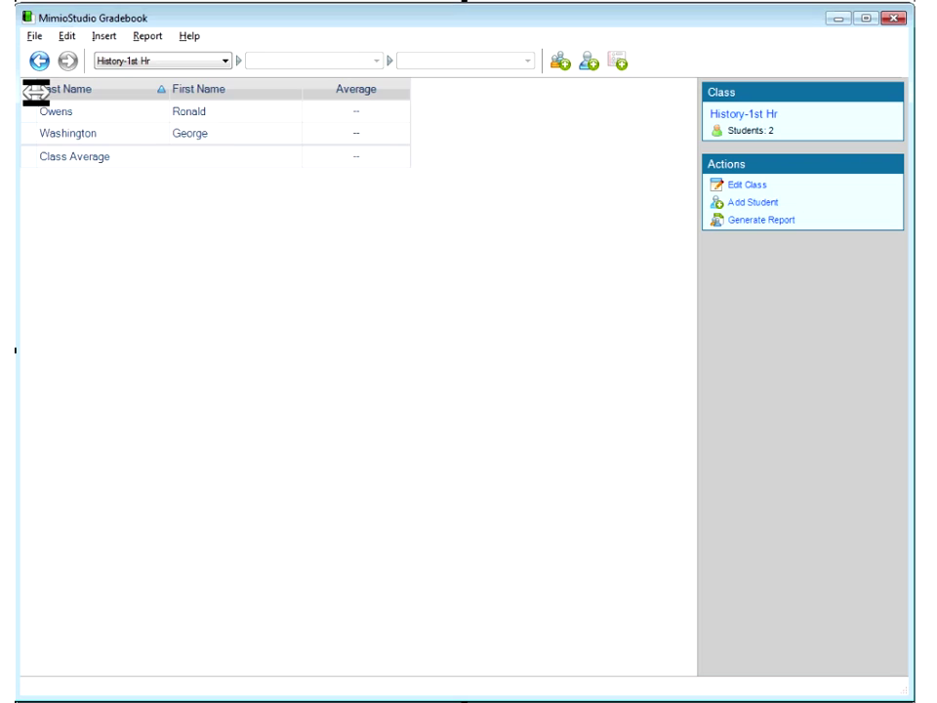
# Open the Science 1 class in MimioStudio Gradebook and show the per-question results of the 12/13/2010 Chapter 1 Test
pyautogui.click(39, 60)
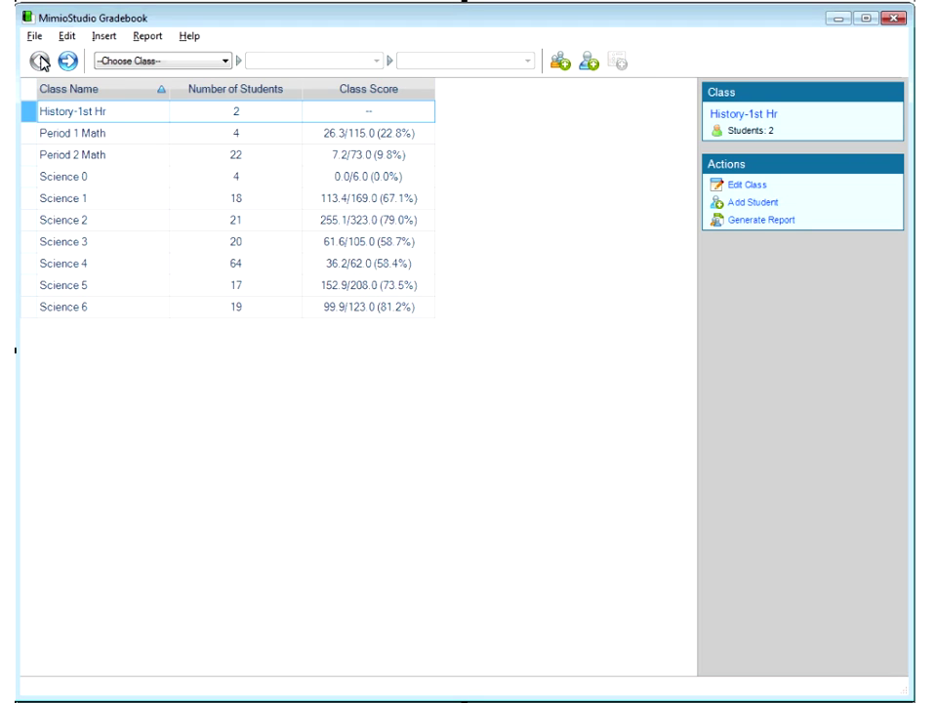
pyautogui.doubleClick(34, 207)
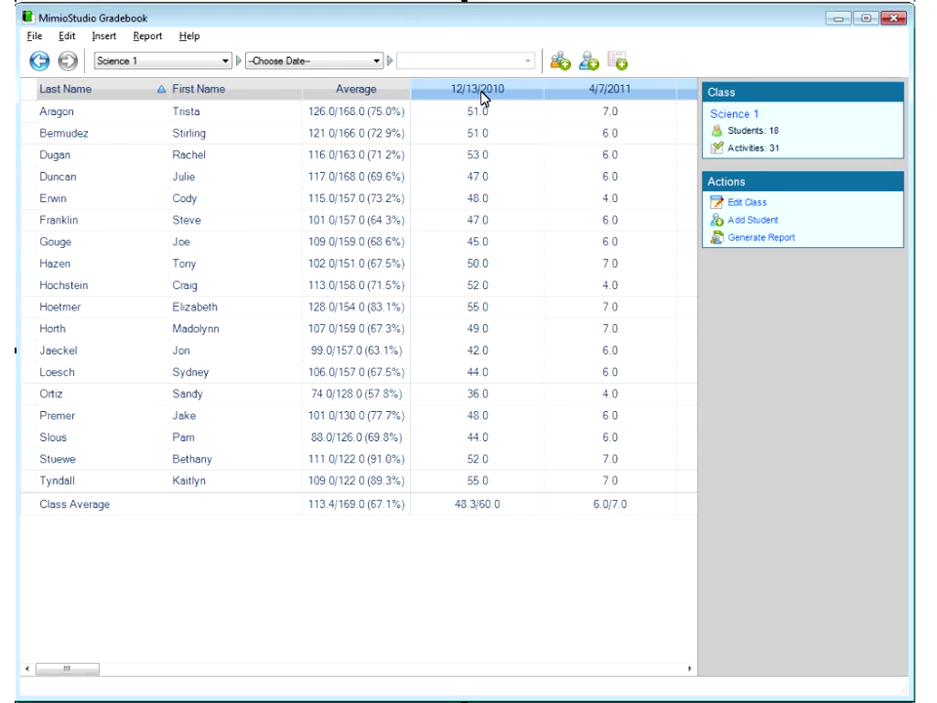
pyautogui.click(483, 98)
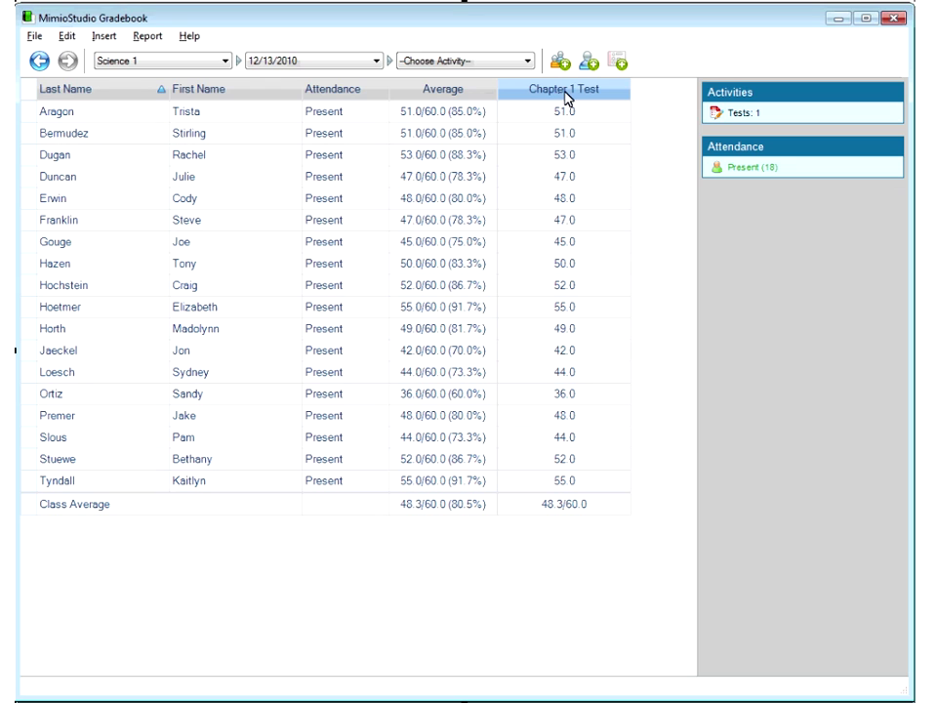
pyautogui.click(566, 91)
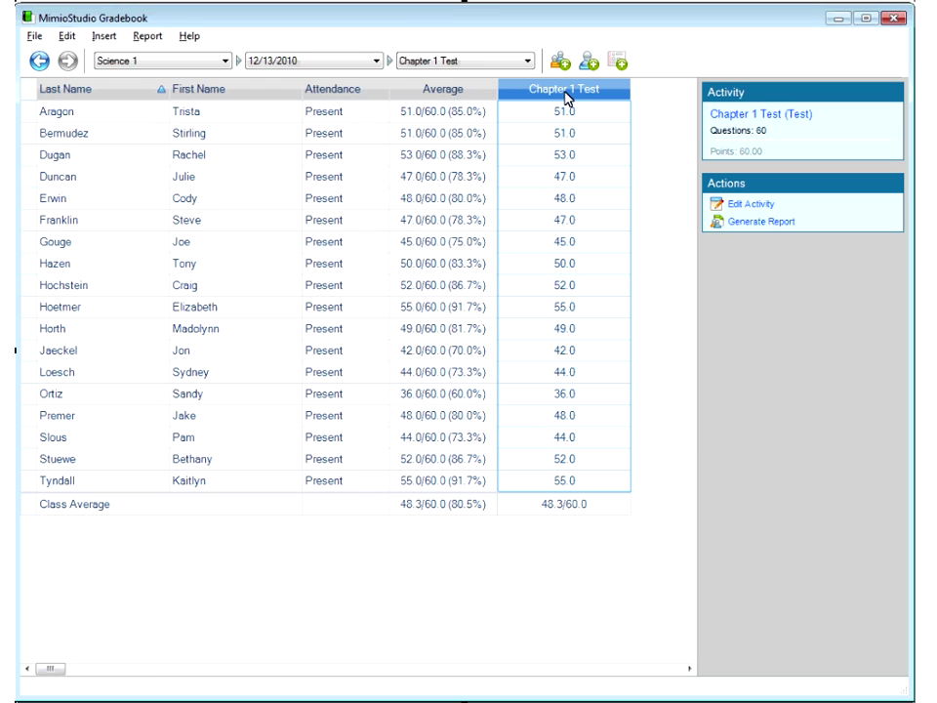
pyautogui.doubleClick(566, 92)
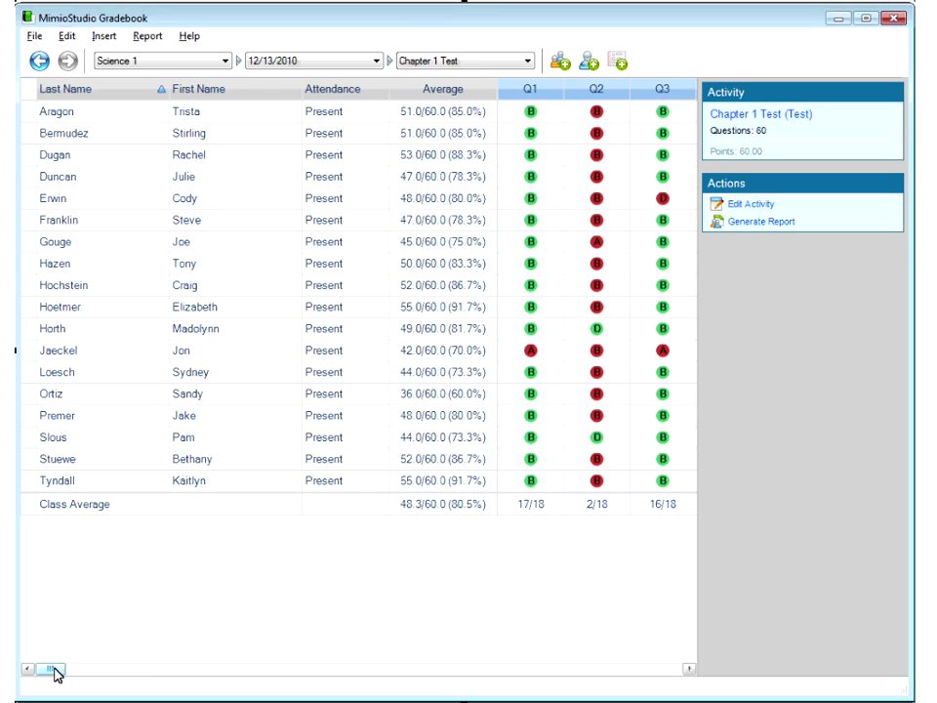
pyautogui.moveTo(56, 673); pyautogui.dragTo(51, 675)
pyautogui.moveTo(54, 673); pyautogui.dragTo(59, 672)
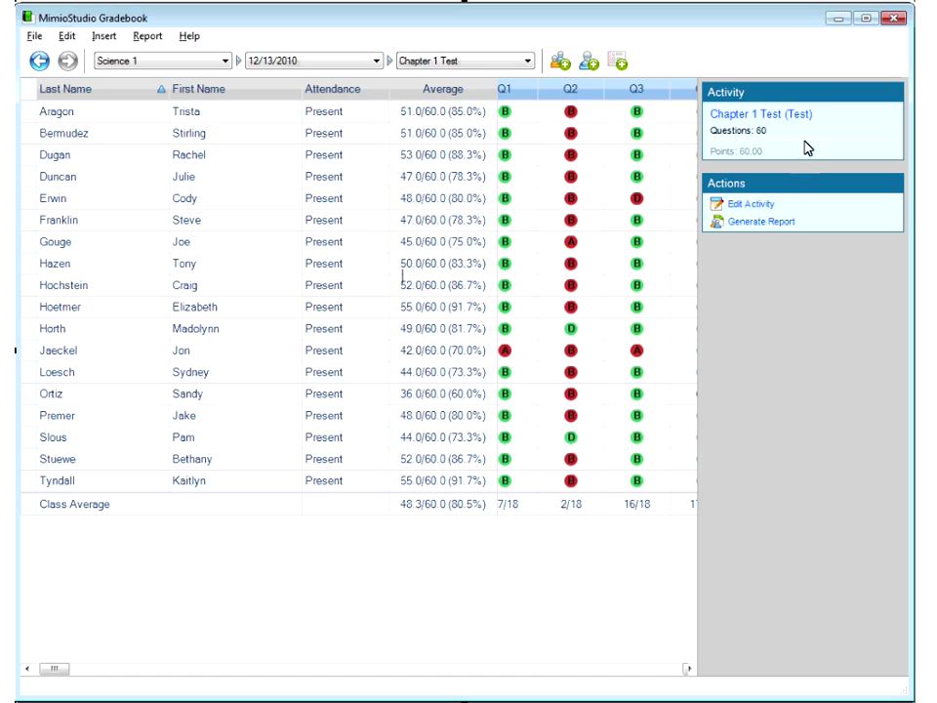
# Change the correct answer of question Q2 to B, reactivity
pyautogui.click(573, 91)
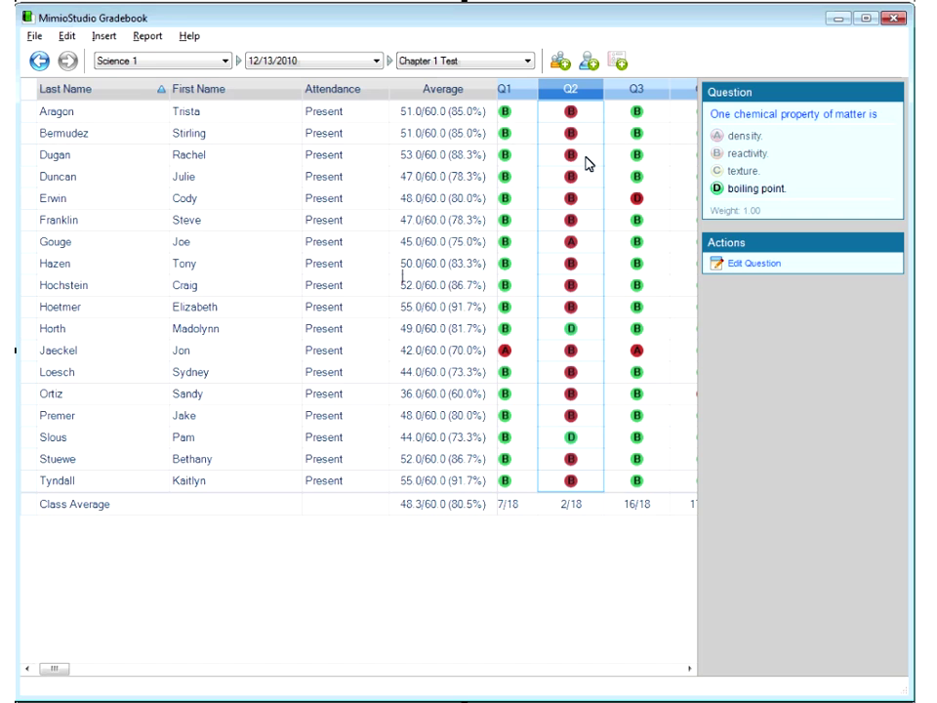
pyautogui.click(746, 269)
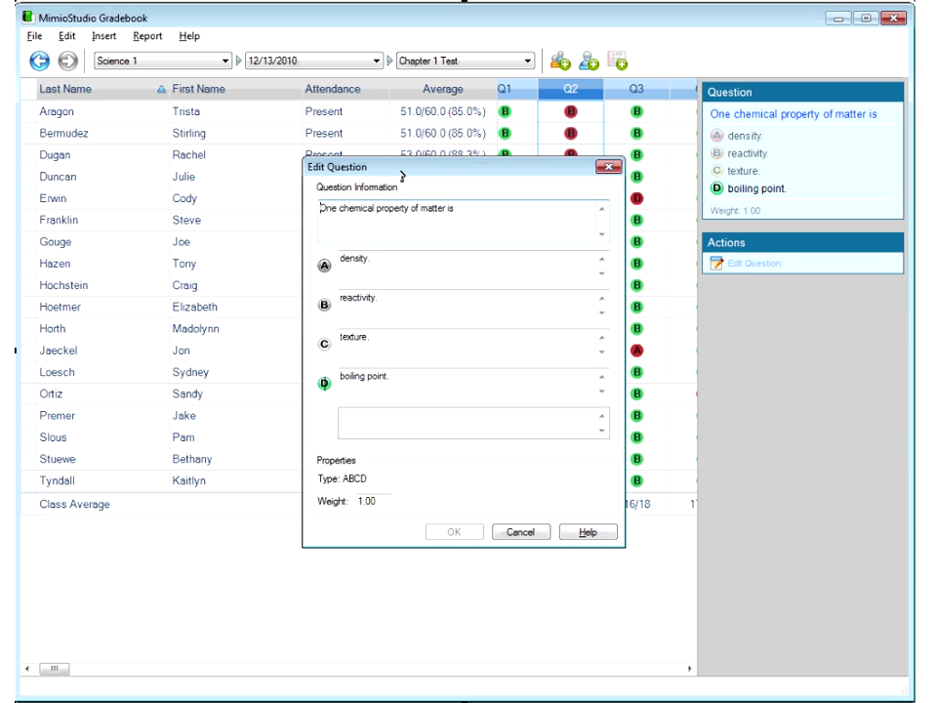
pyautogui.moveTo(401, 174); pyautogui.dragTo(281, 149)
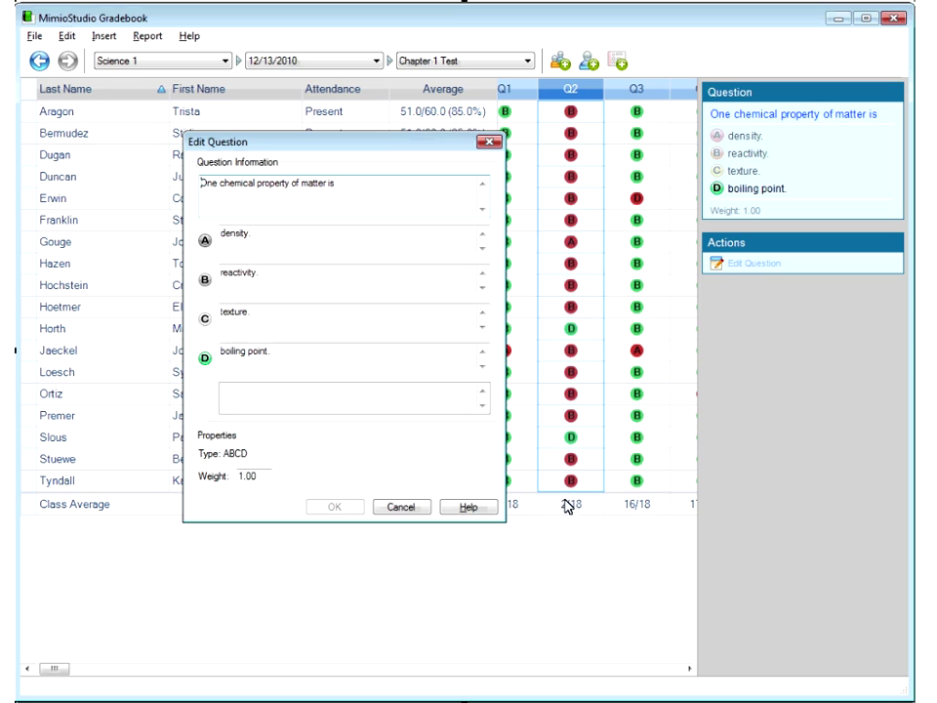
pyautogui.click(205, 281)
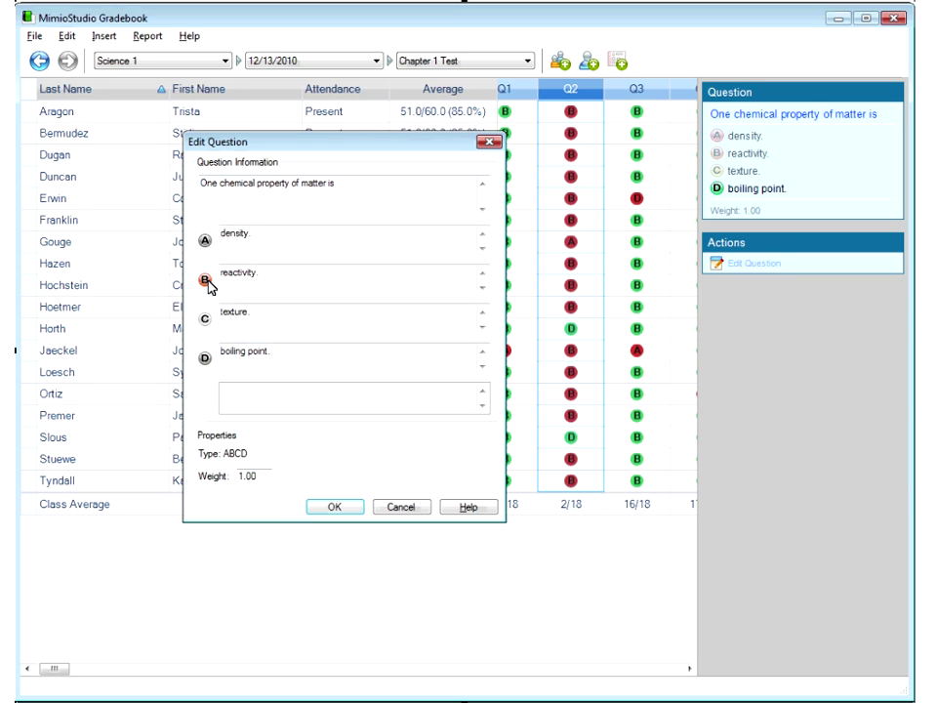
pyautogui.click(333, 508)
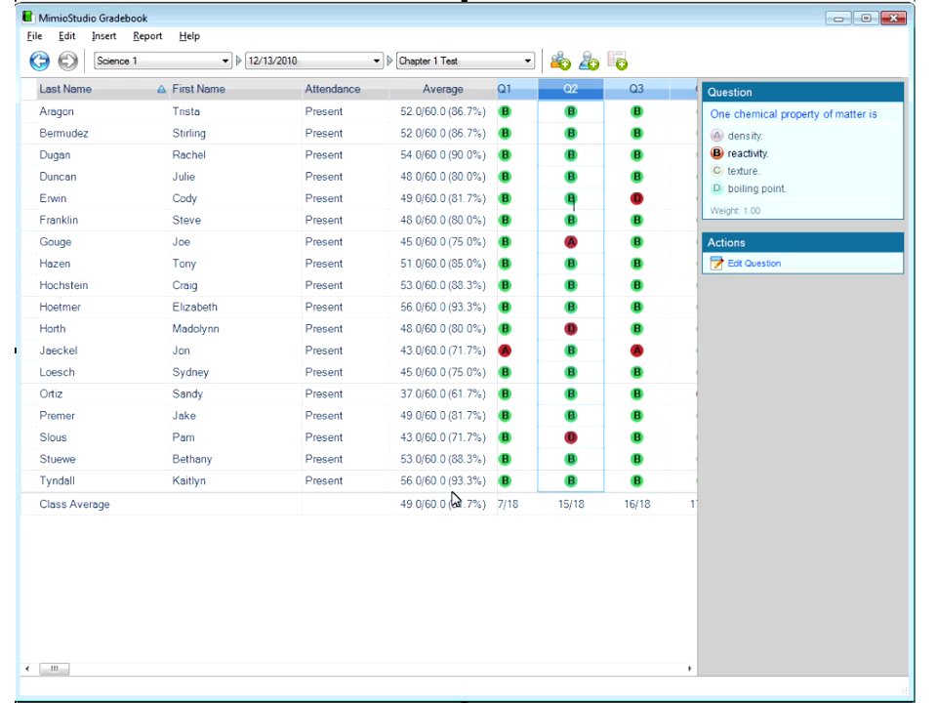
# Try out other response choices for the seventh student on question Q2, and set the student's response to B
pyautogui.click(590, 250)
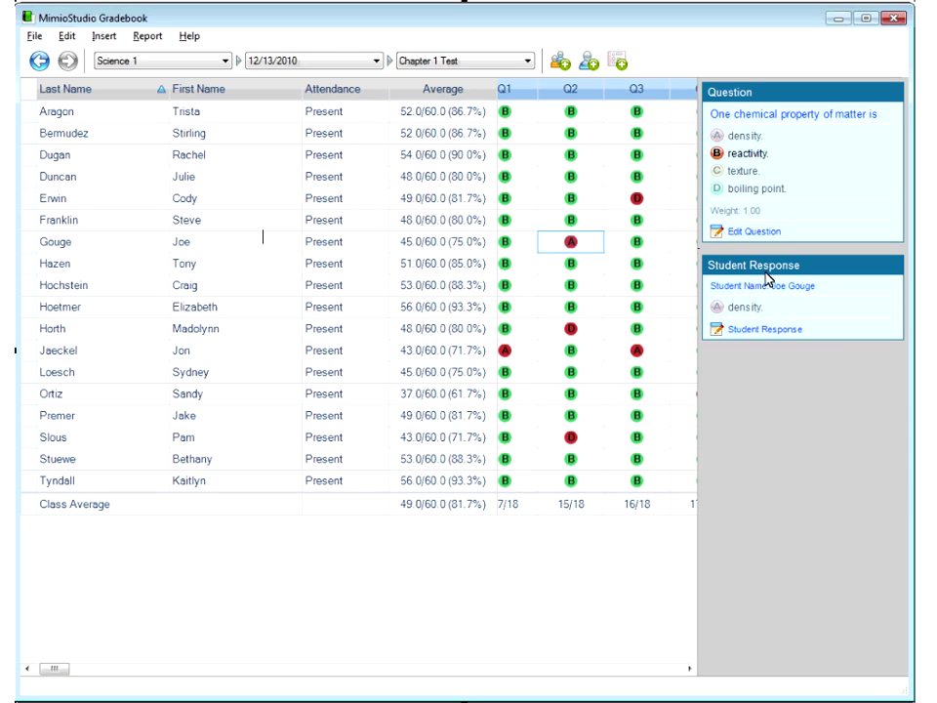
pyautogui.click(753, 329)
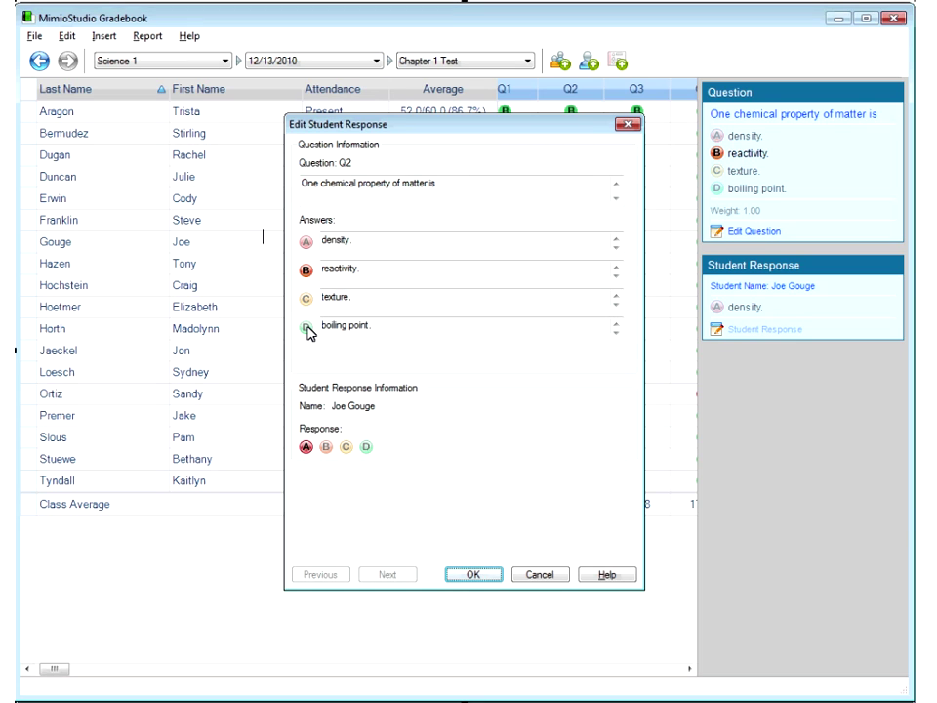
pyautogui.click(347, 448)
pyautogui.click(326, 447)
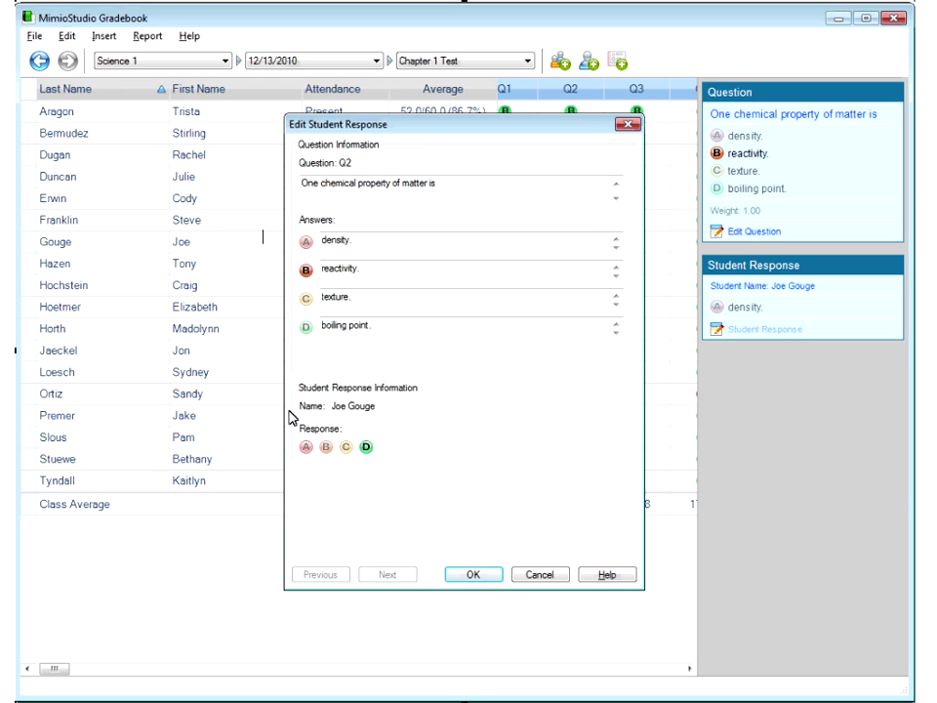
pyautogui.click(307, 448)
pyautogui.click(464, 576)
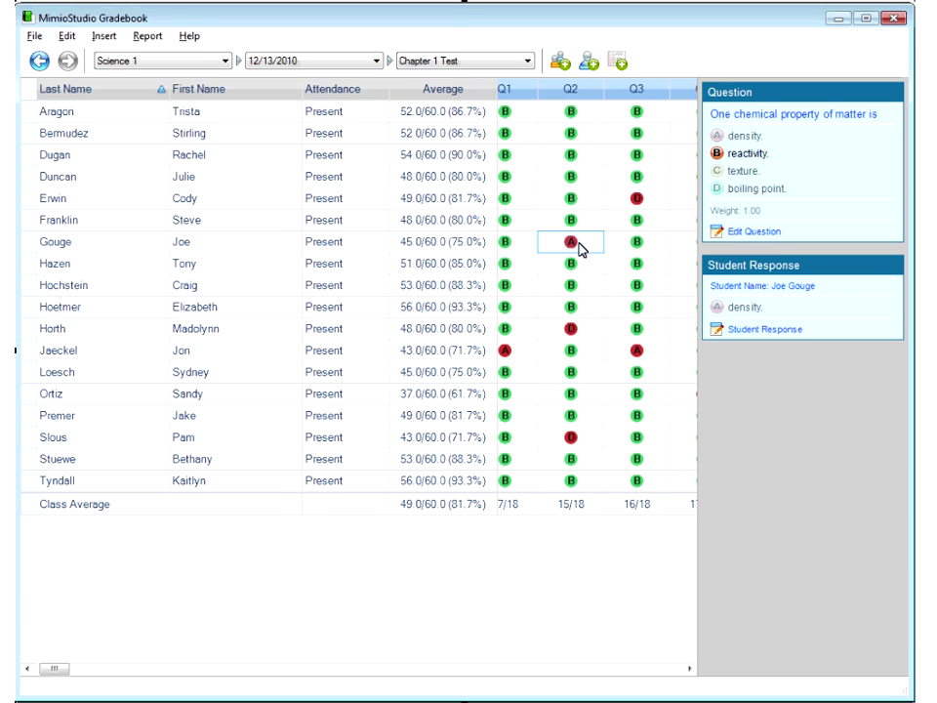
pyautogui.click(744, 328)
pyautogui.click(326, 446)
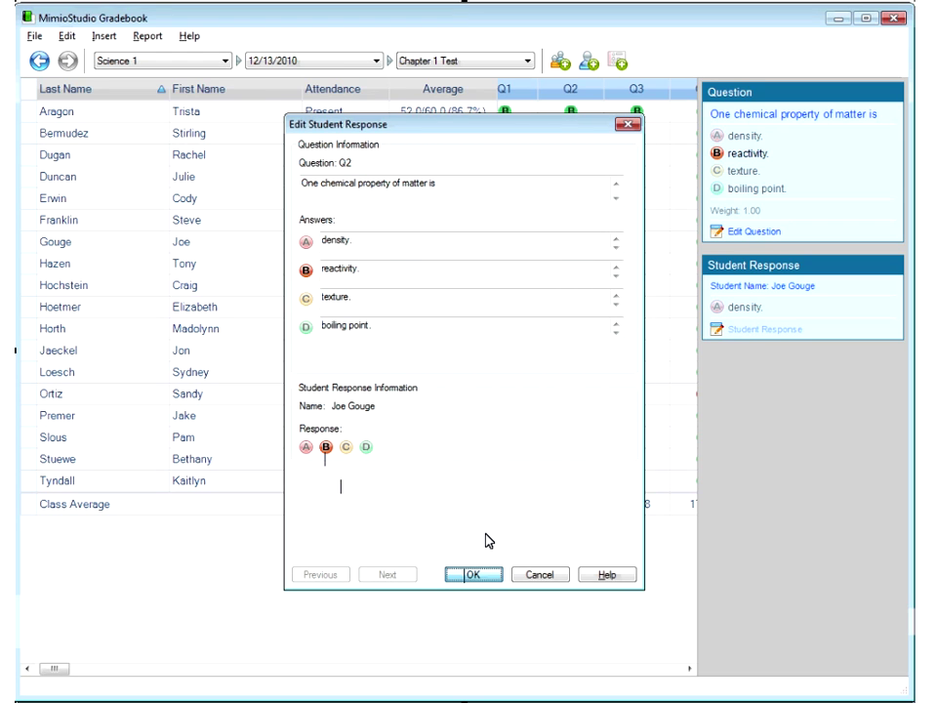
pyautogui.click(472, 574)
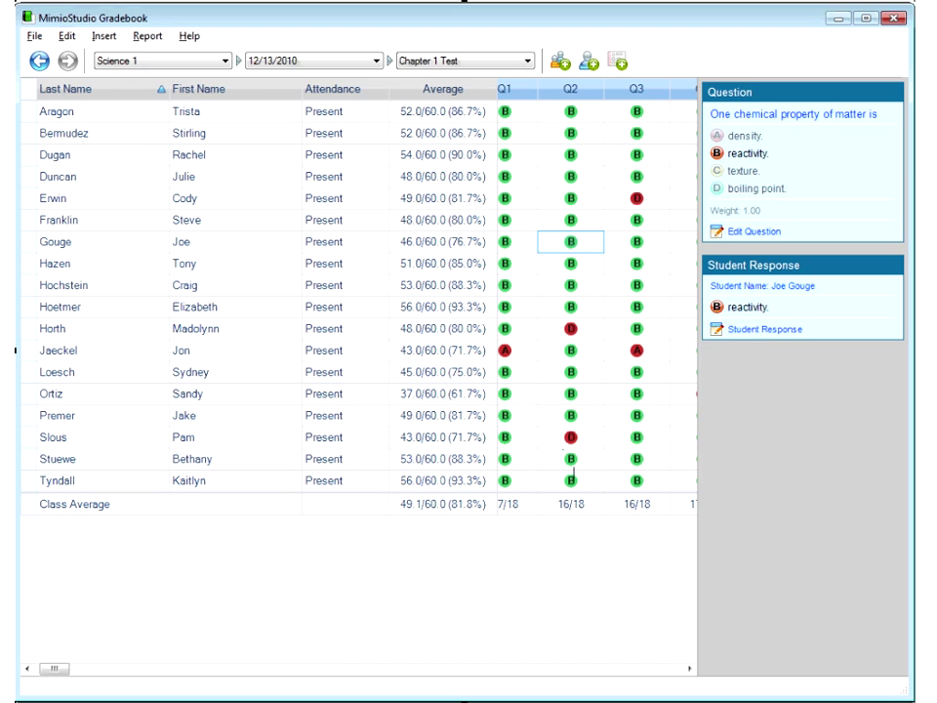
# Switch to the MimioStudio Notebook presentation and advance to the Mimio Activity page on modifying a class
pyautogui.moveTo(229, 702)
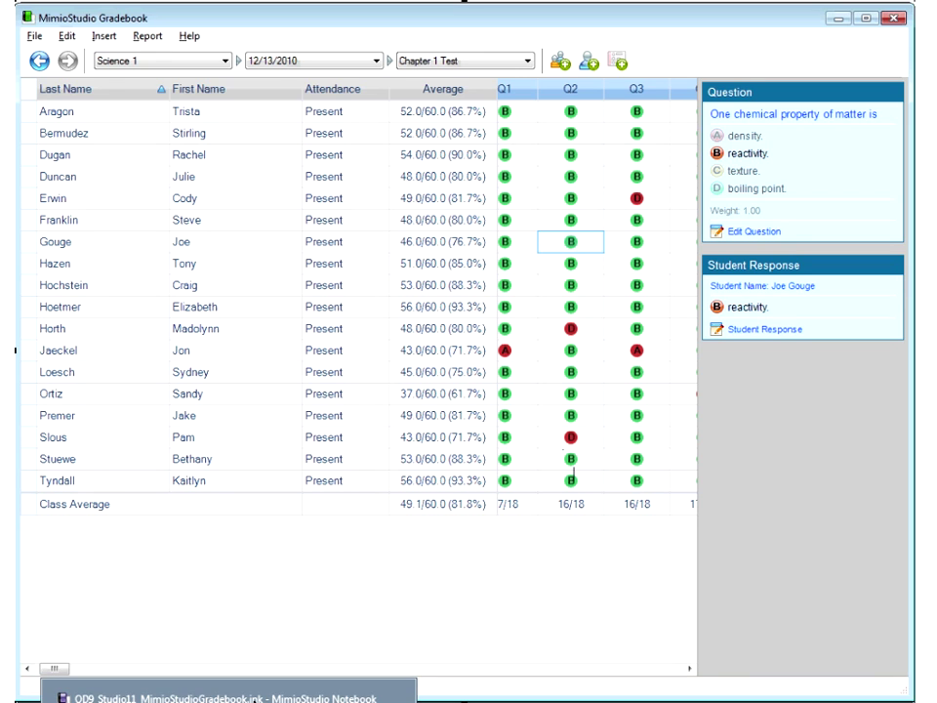
pyautogui.click(228, 696)
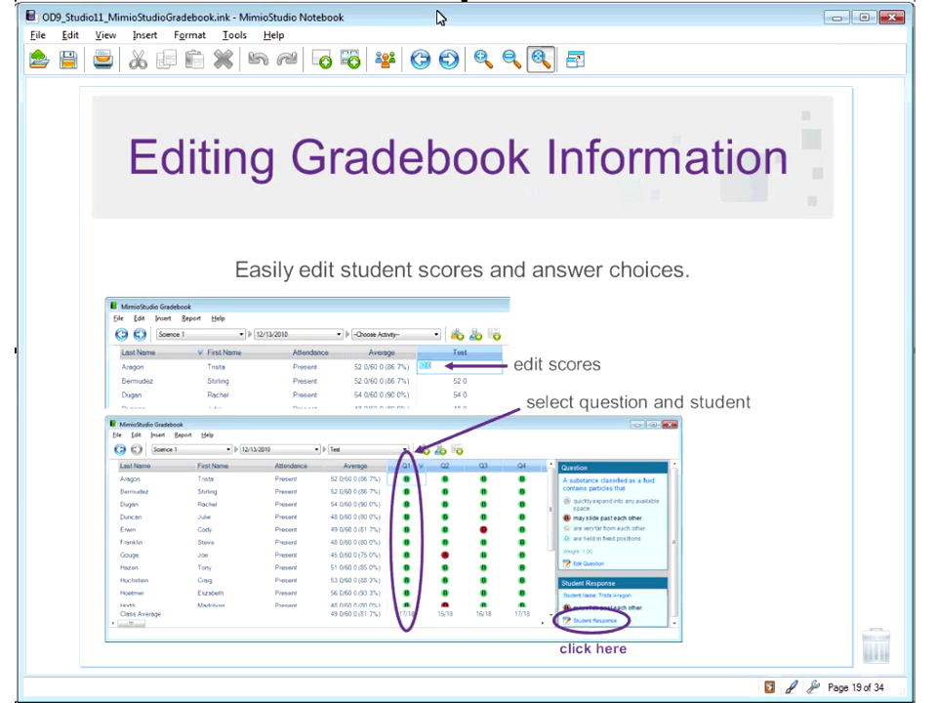
pyautogui.click(449, 61)
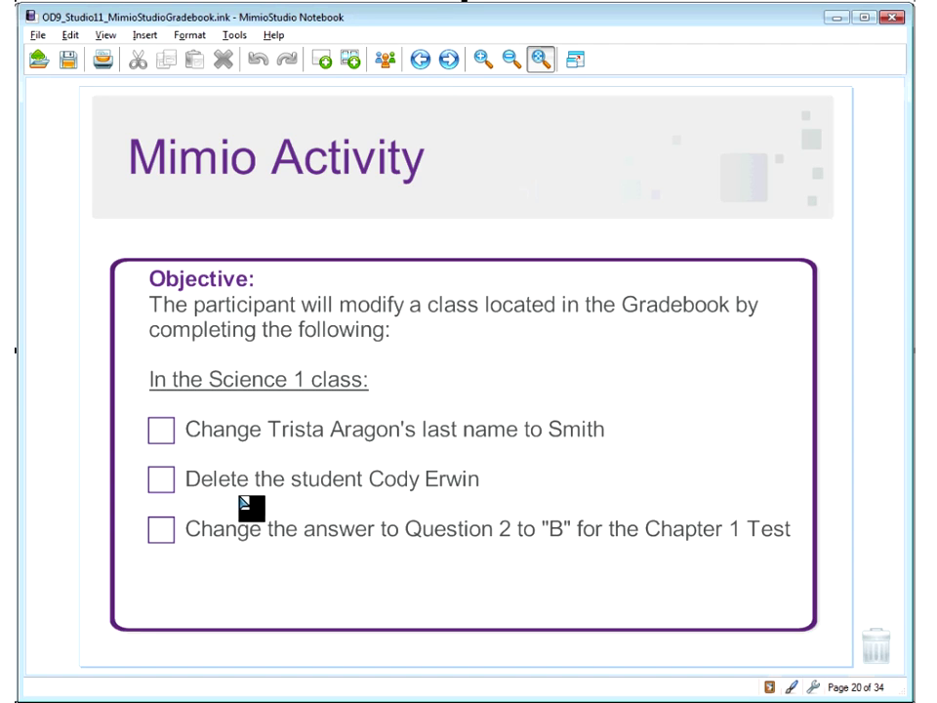
# Switch back to MimioStudio Gradebook, return to the class list and open the History-1st Hr class
pyautogui.click(341, 700)
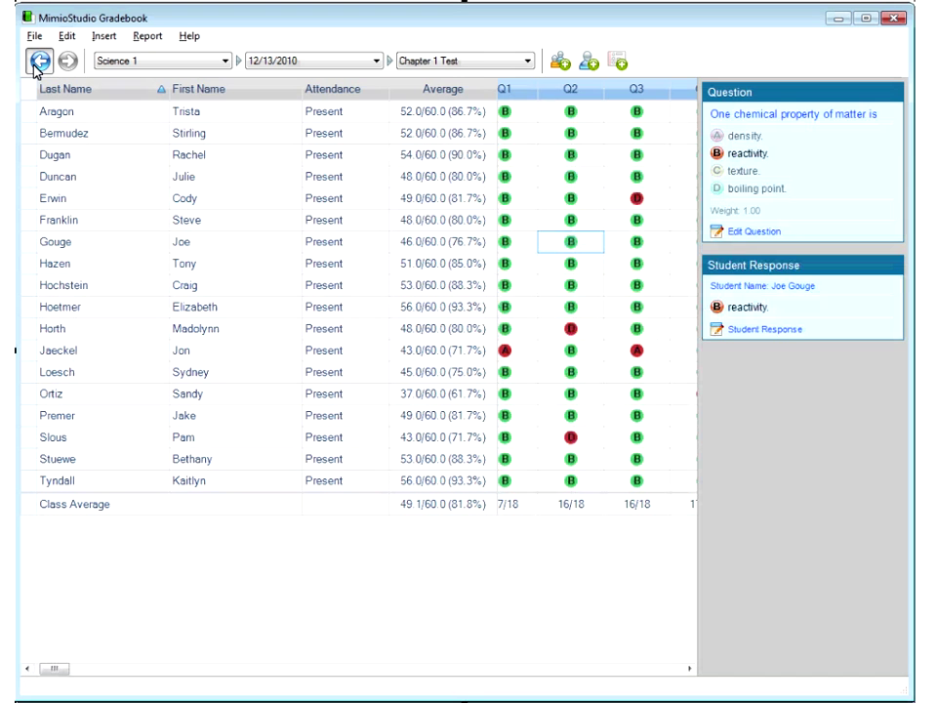
pyautogui.click(39, 61)
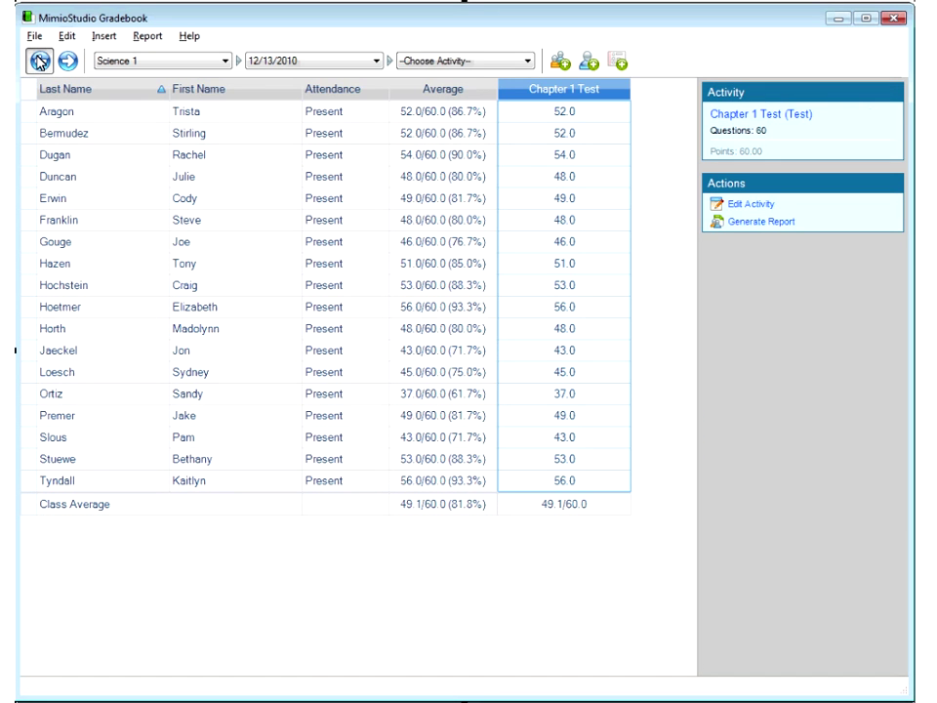
pyautogui.click(40, 61)
pyautogui.click(39, 62)
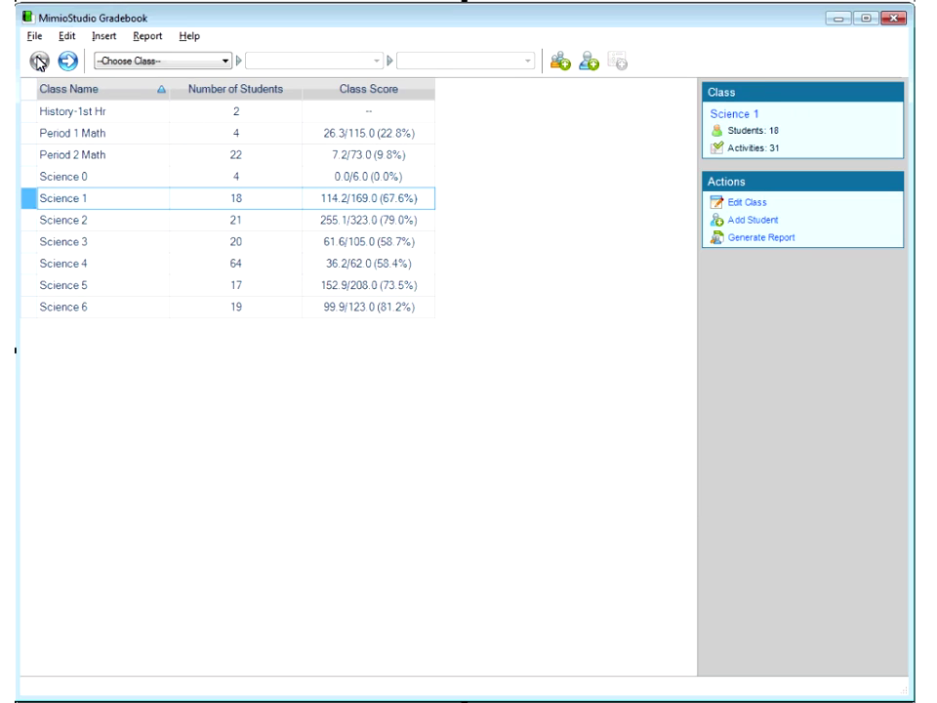
pyautogui.doubleClick(30, 114)
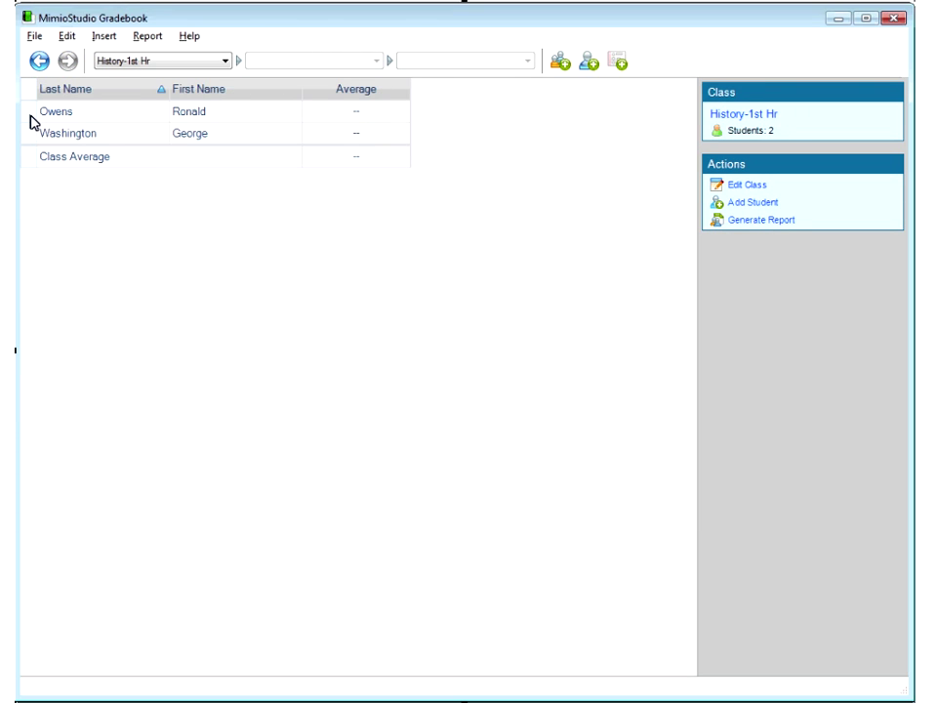
# Delete the first student from the History-1st Hr class, entering DELETE as the confirmation
pyautogui.click(30, 117)
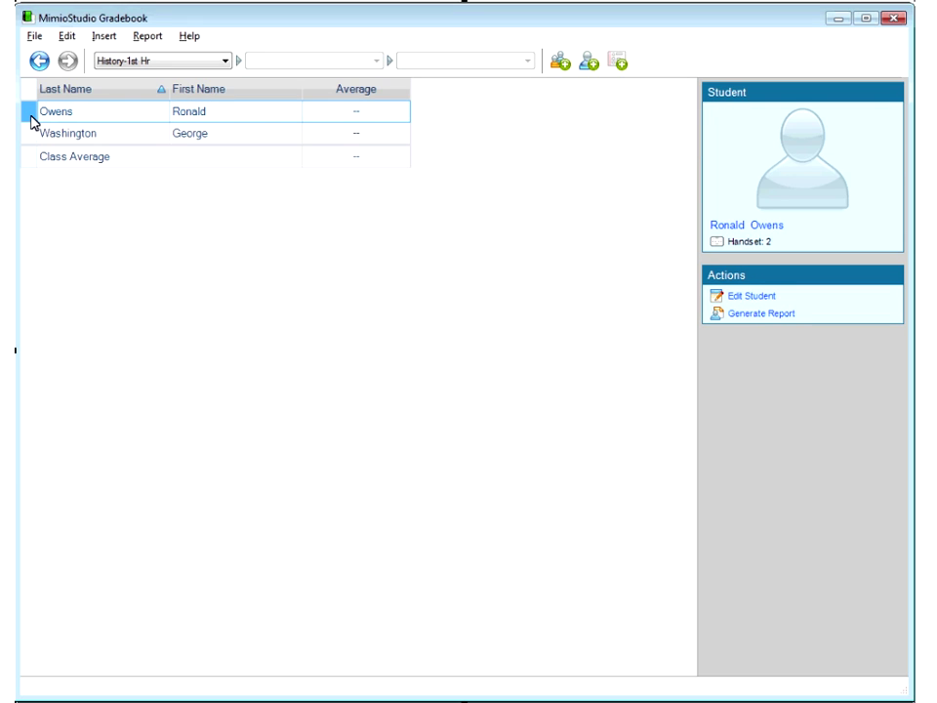
pyautogui.rightClick(31, 116)
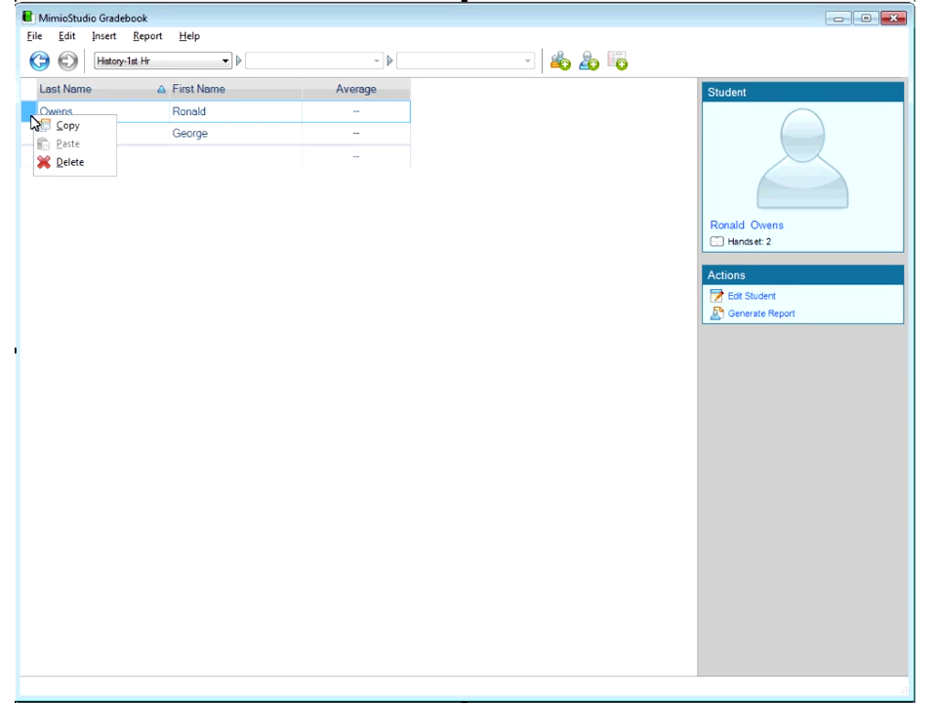
pyautogui.click(65, 165)
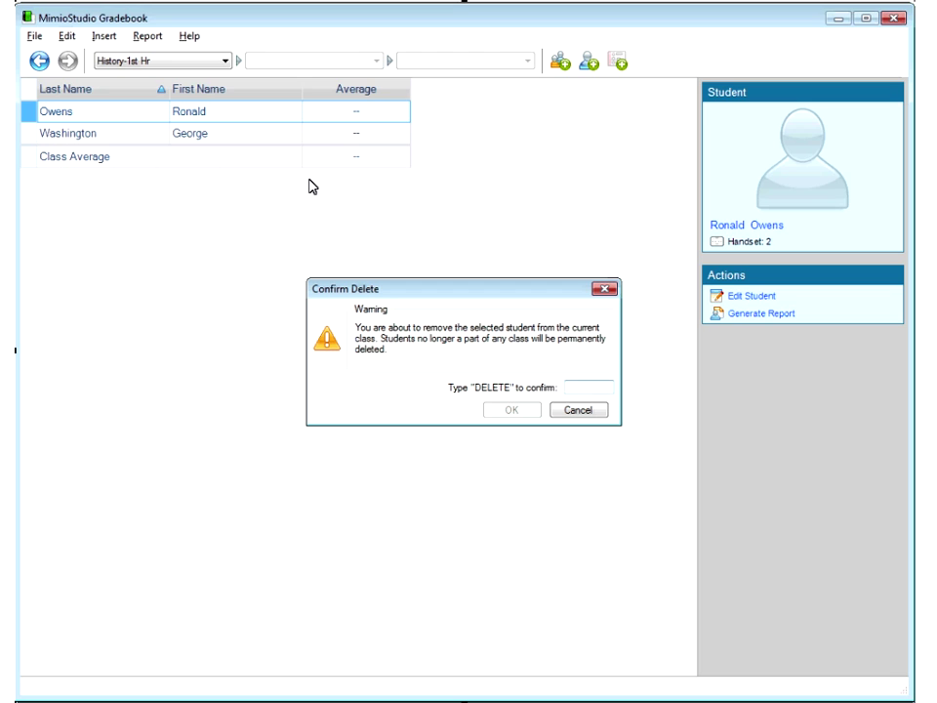
pyautogui.write('DELETE')
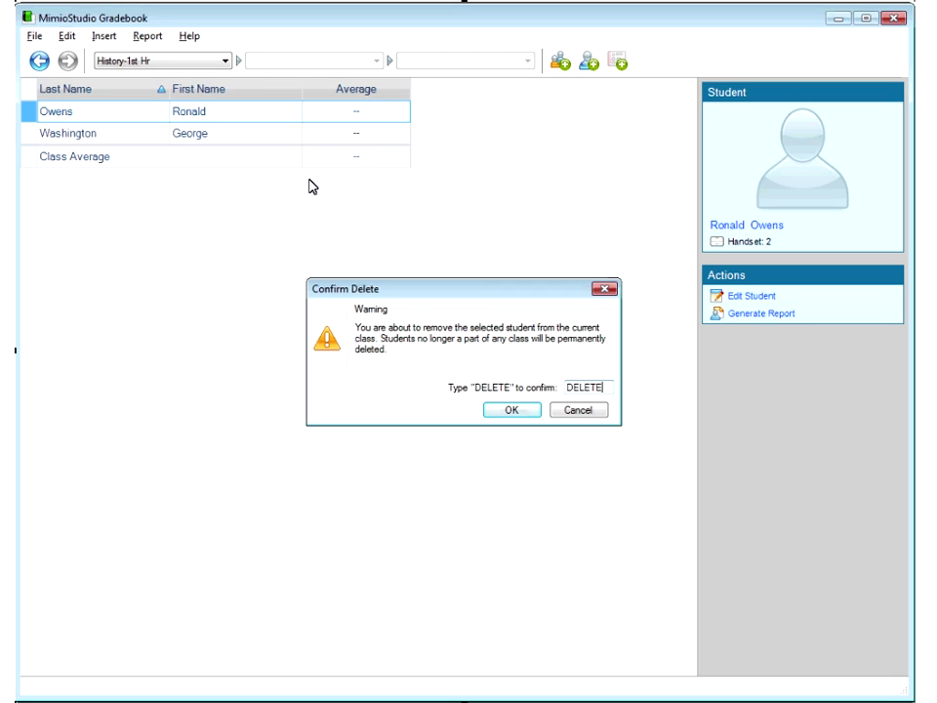
pyautogui.click(505, 411)
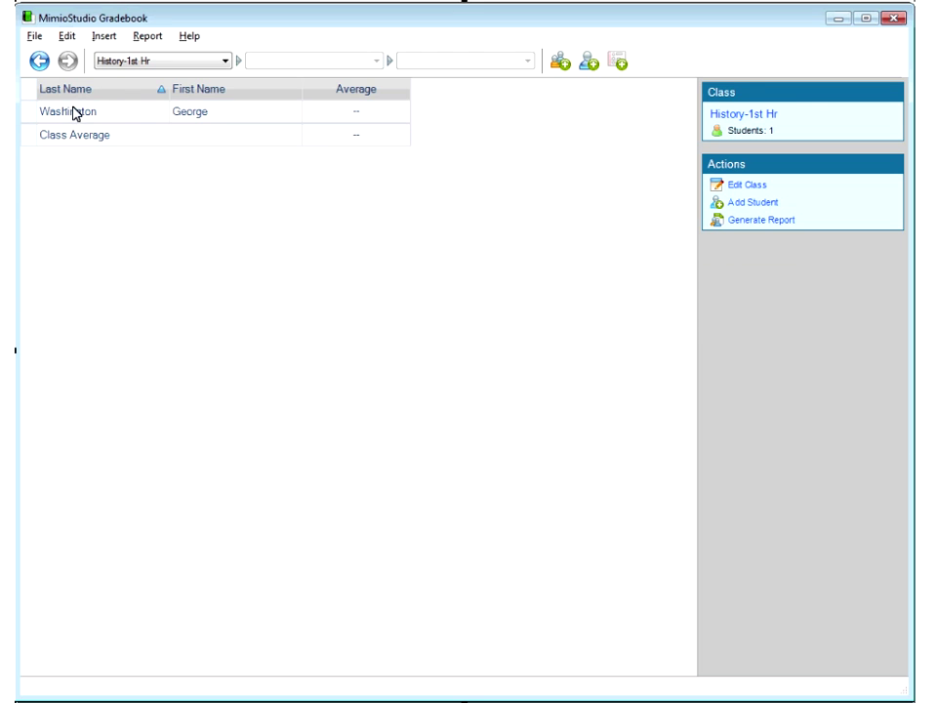
# Return to the class list and open the Period 1 Math class
pyautogui.click(39, 61)
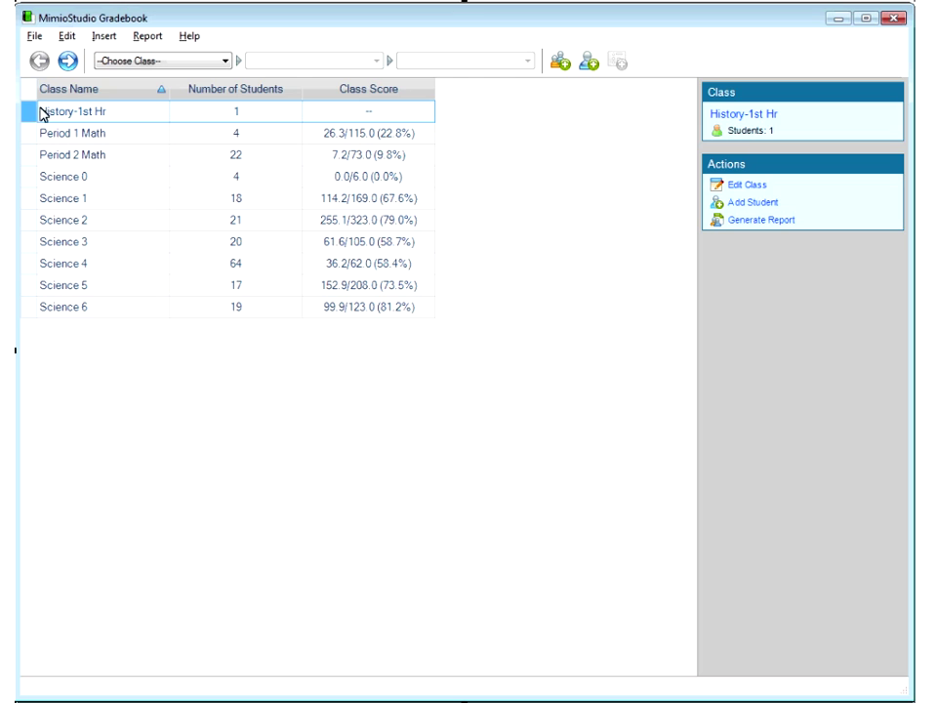
pyautogui.click(36, 136)
pyautogui.doubleClick(36, 136)
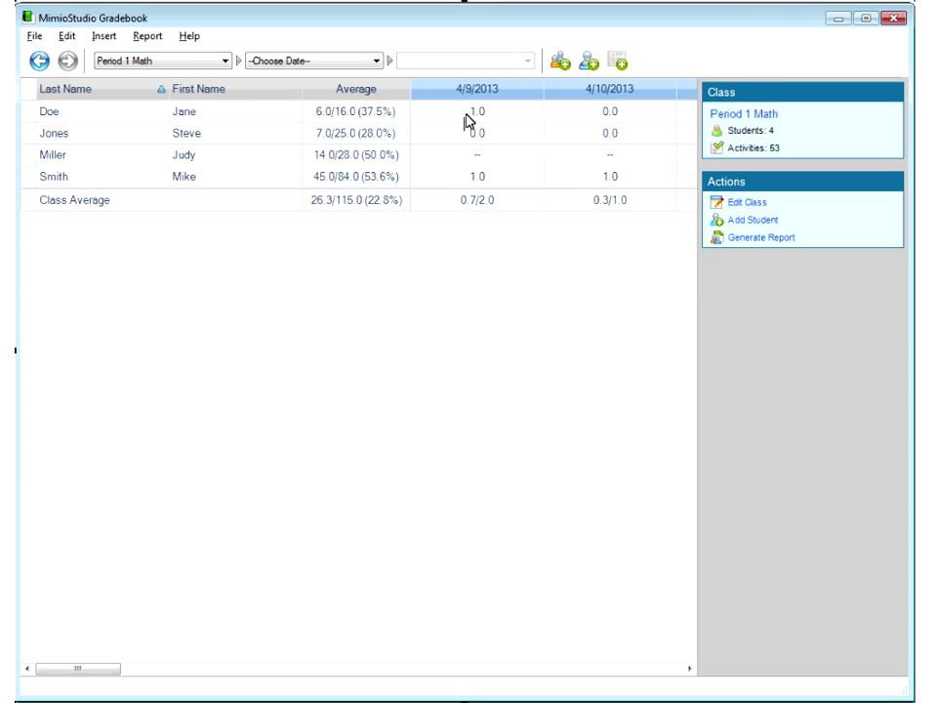
# Display the results of activity Test[4] from 10/15/2013 in the Period 1 Math class
pyautogui.click(477, 93)
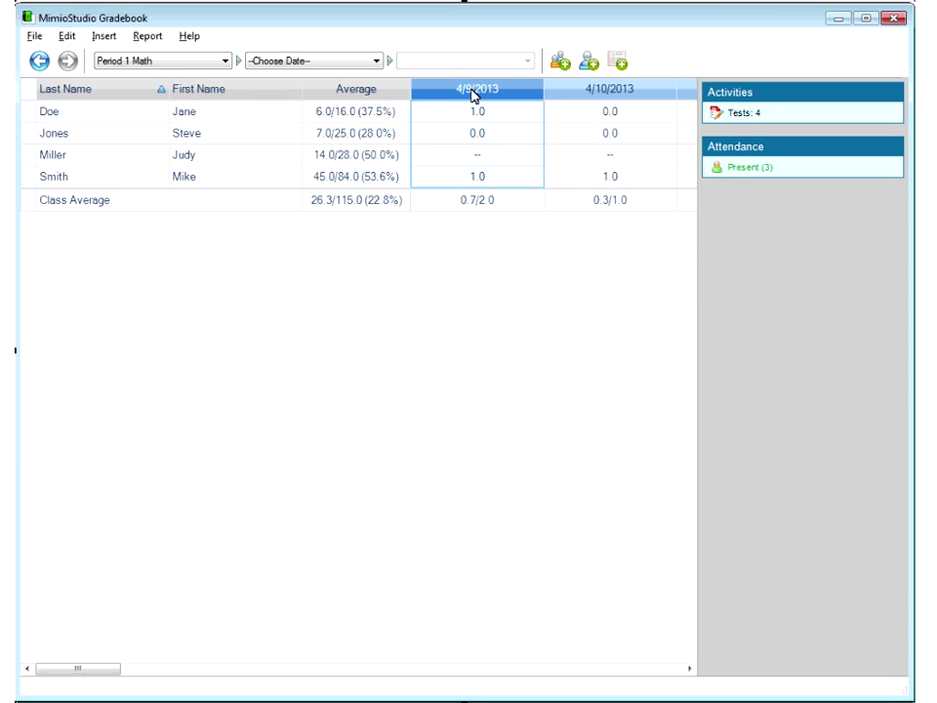
pyautogui.click(357, 59)
pyautogui.click(283, 250)
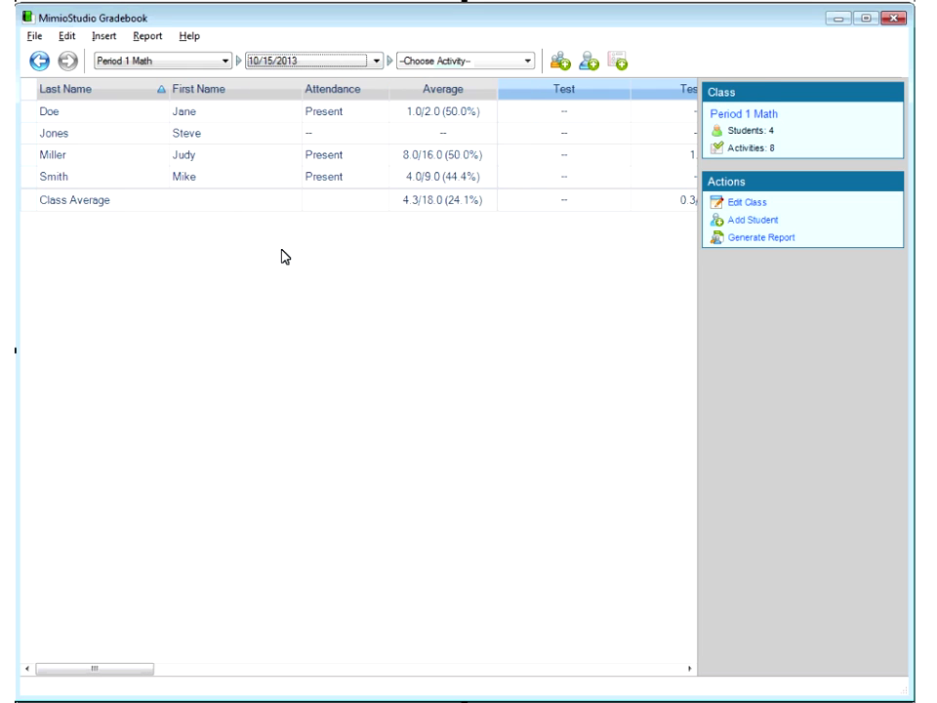
pyautogui.click(434, 62)
pyautogui.click(430, 131)
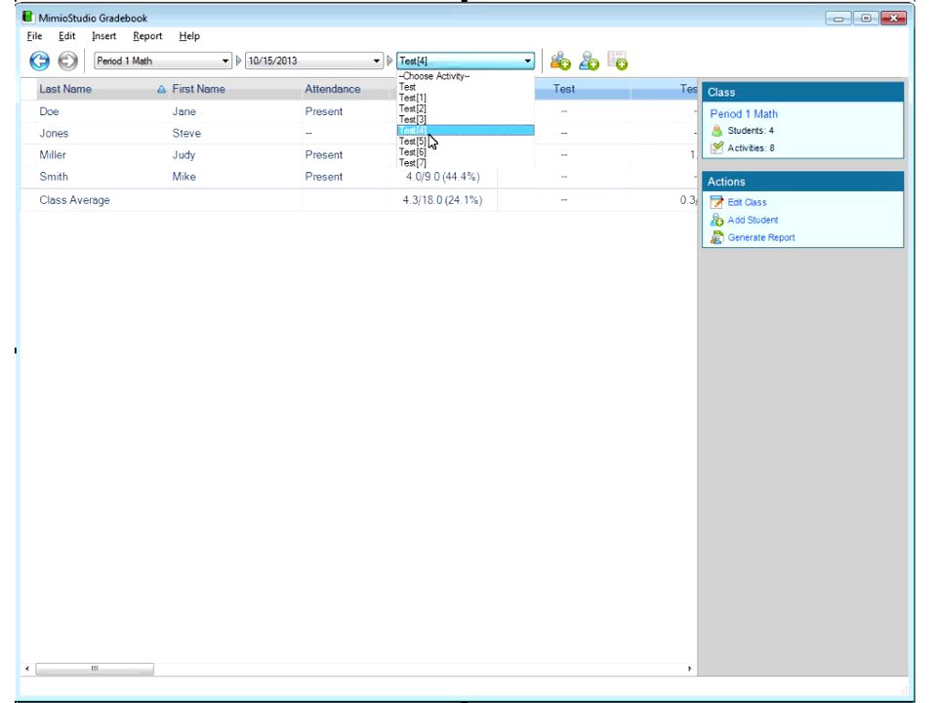
pyautogui.click(424, 65)
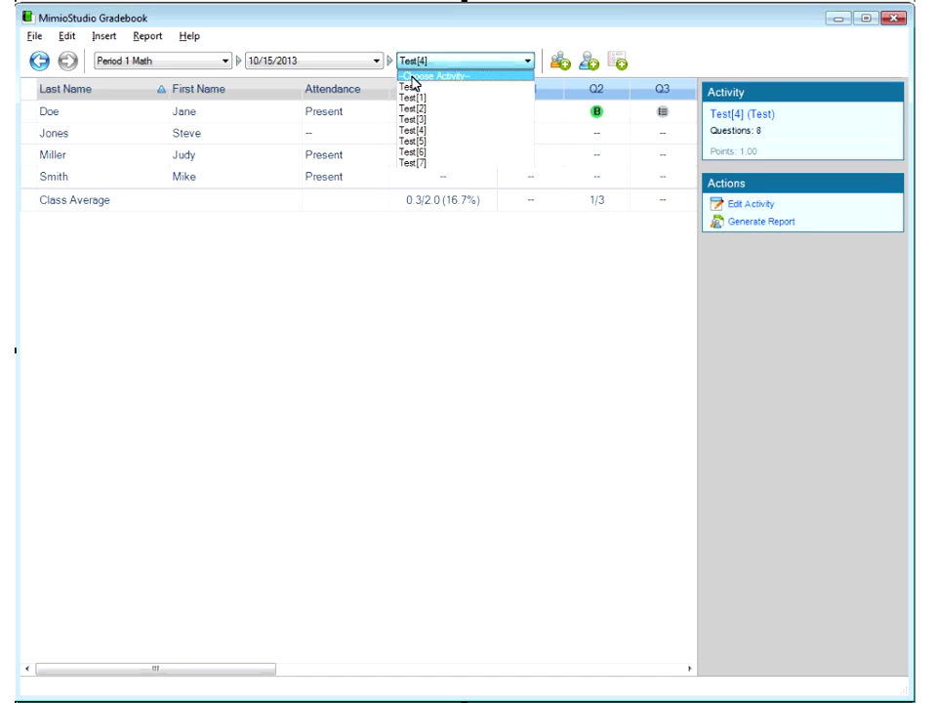
# Show the activities for 4/10/2013 and permanently delete the activity named Test, confirming the deletion
pyautogui.click(297, 70)
pyautogui.click(297, 68)
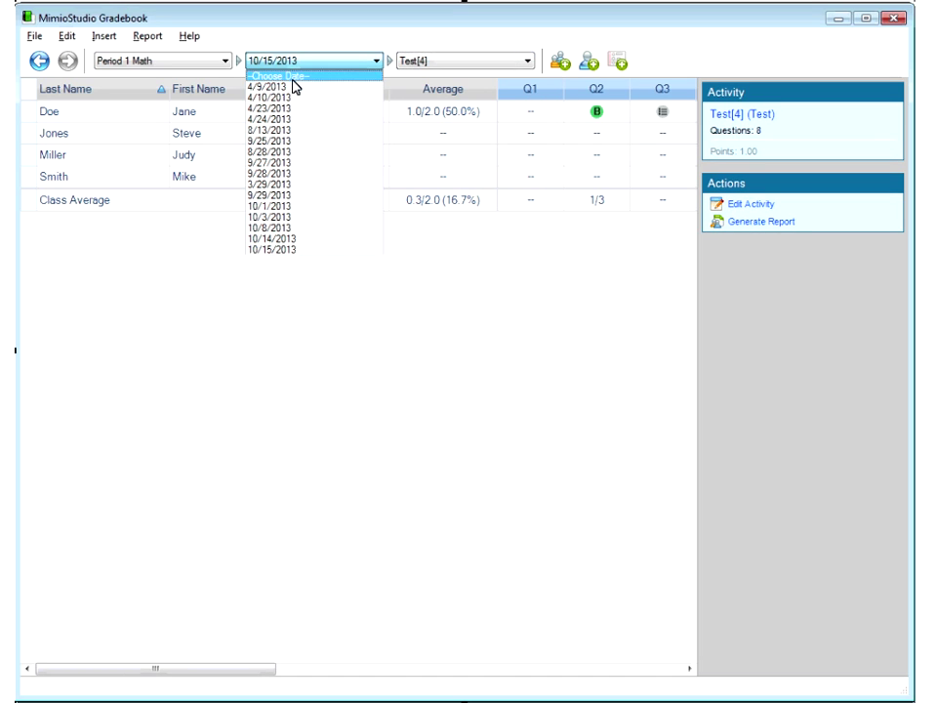
pyautogui.click(285, 100)
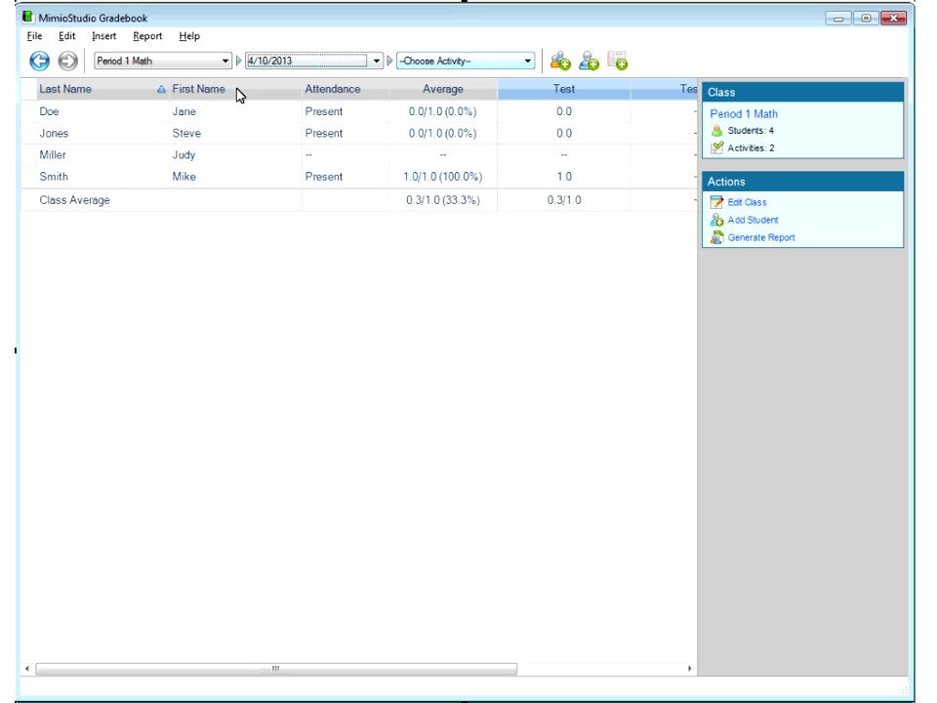
pyautogui.rightClick(564, 92)
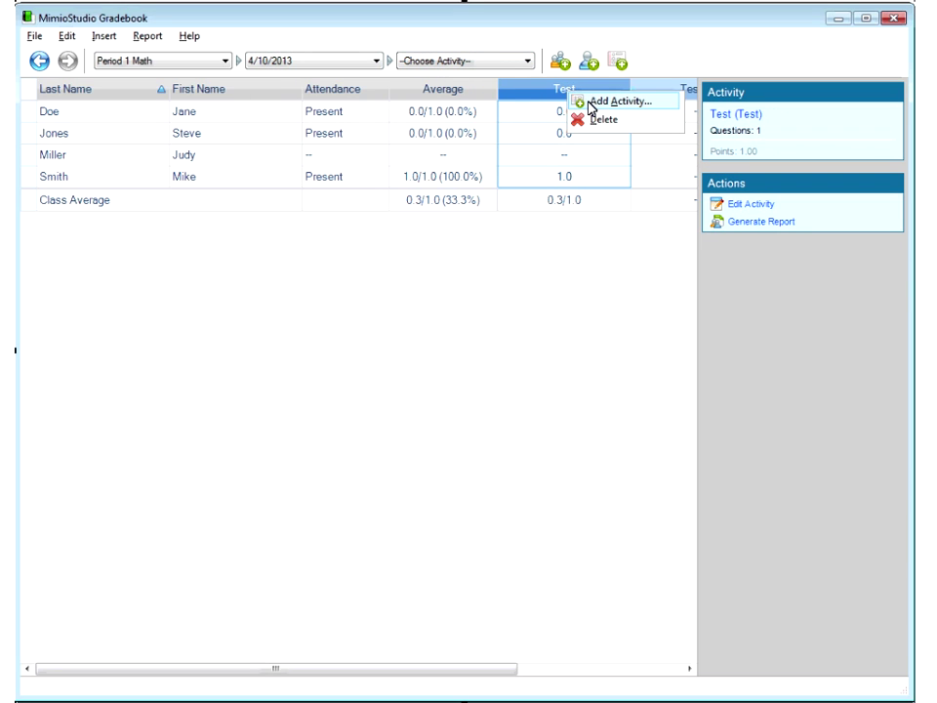
pyautogui.click(598, 119)
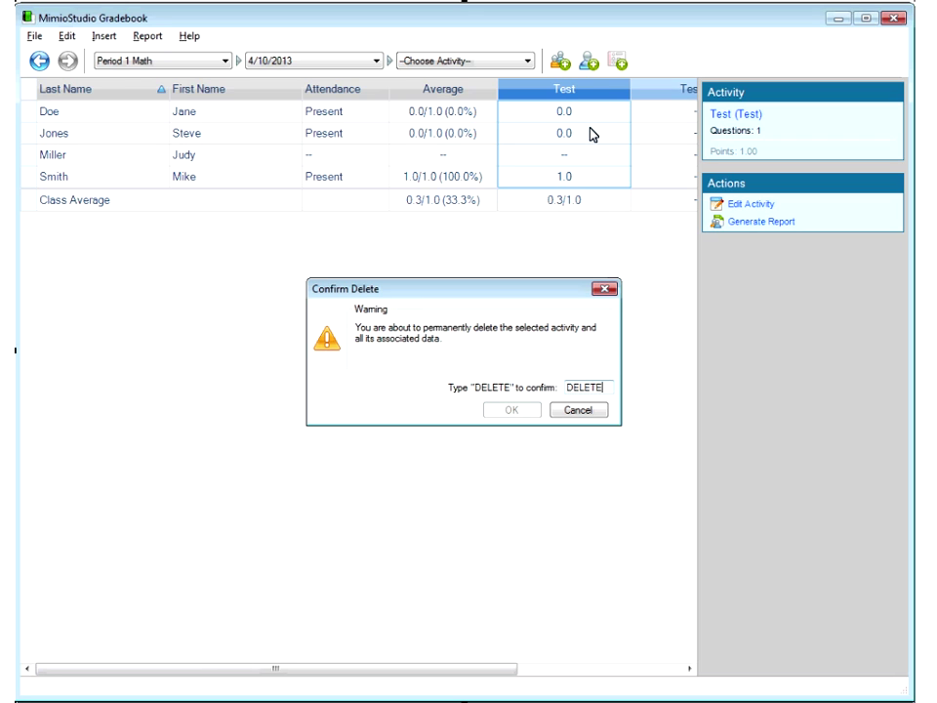
pyautogui.click(527, 410)
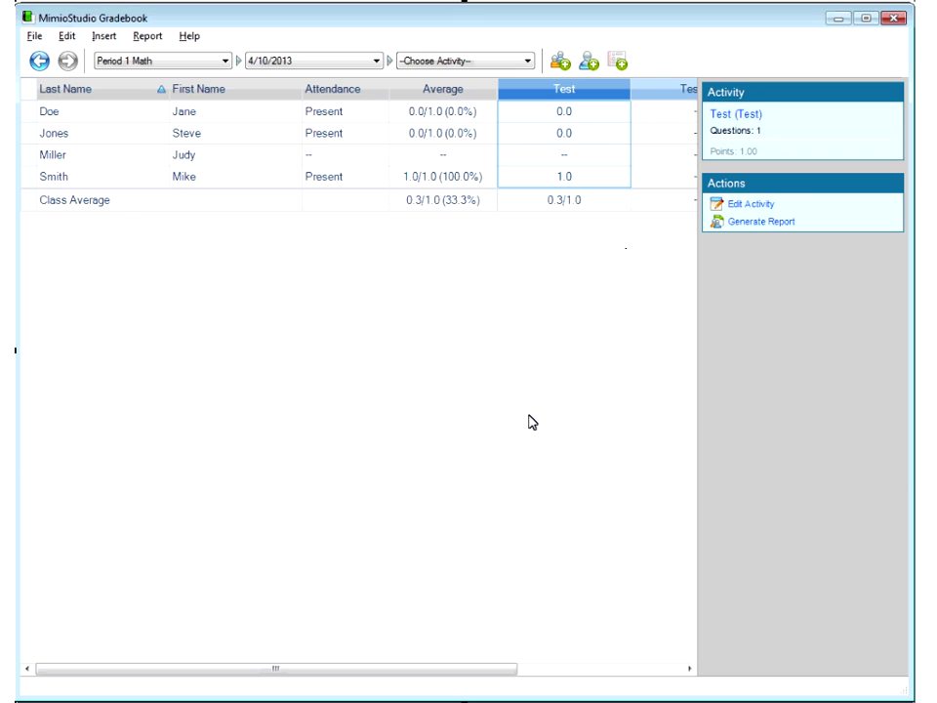
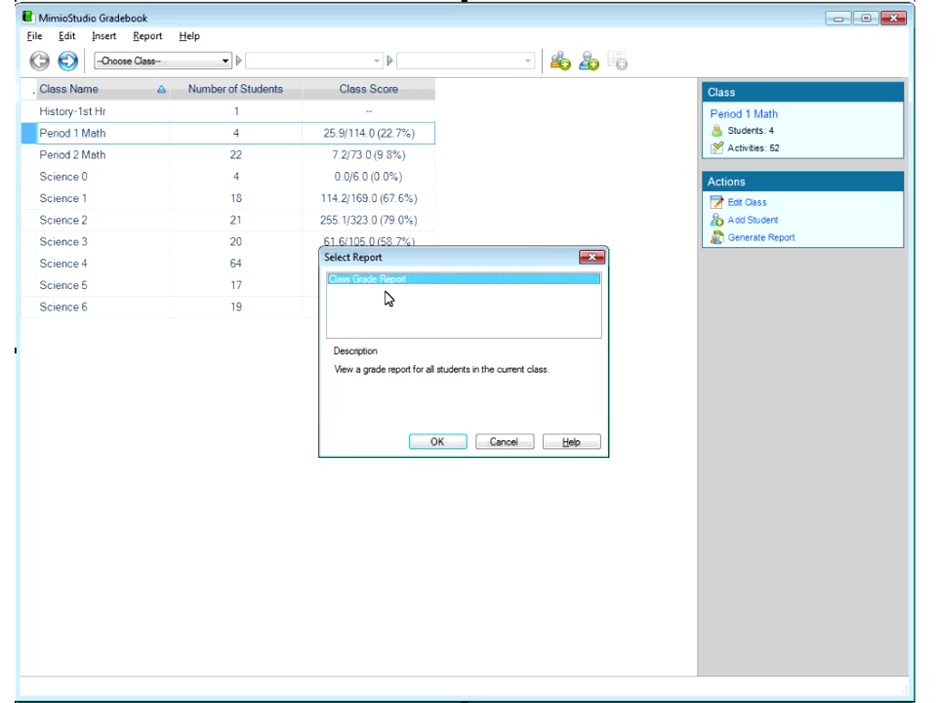
# Generate the Class Grade Report for Period 1 Math, highlight the student rows and grades, and minimize the report window
pyautogui.click(435, 445)
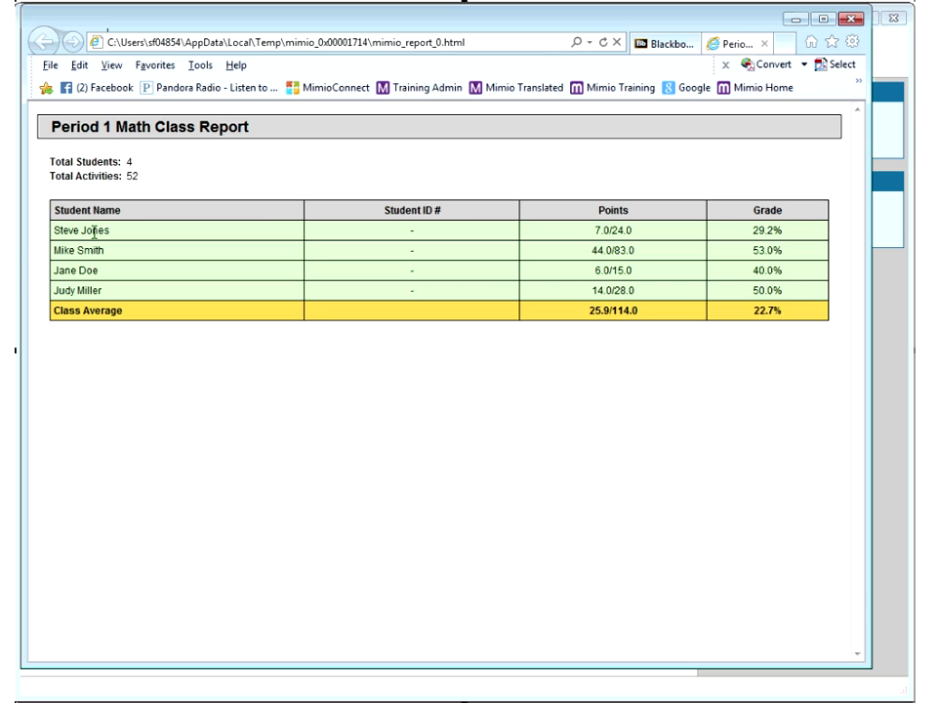
pyautogui.moveTo(93, 230); pyautogui.dragTo(123, 311)
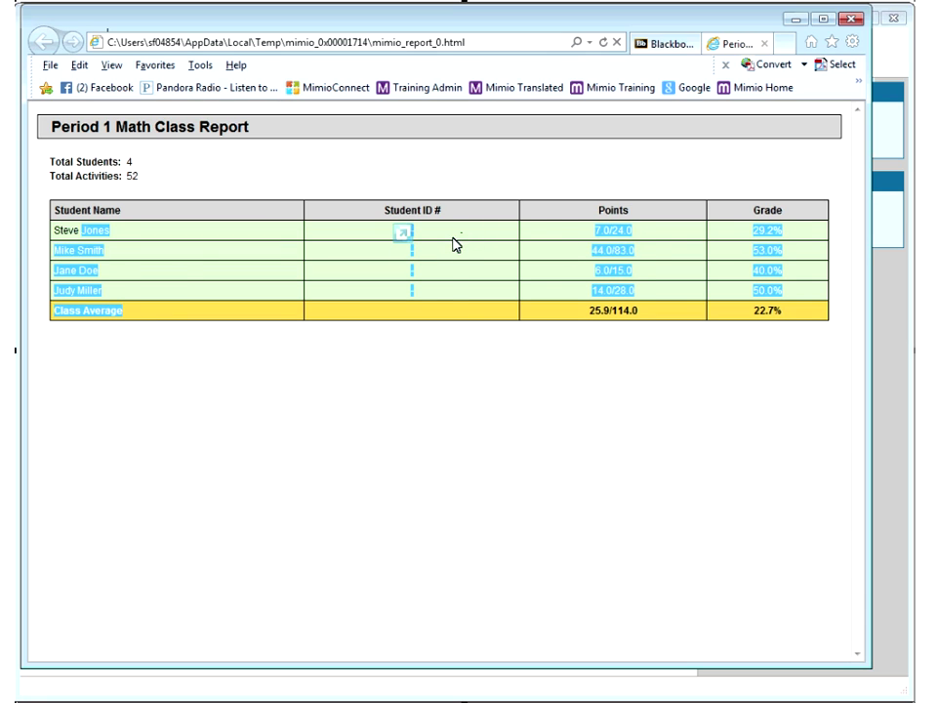
pyautogui.click(472, 339)
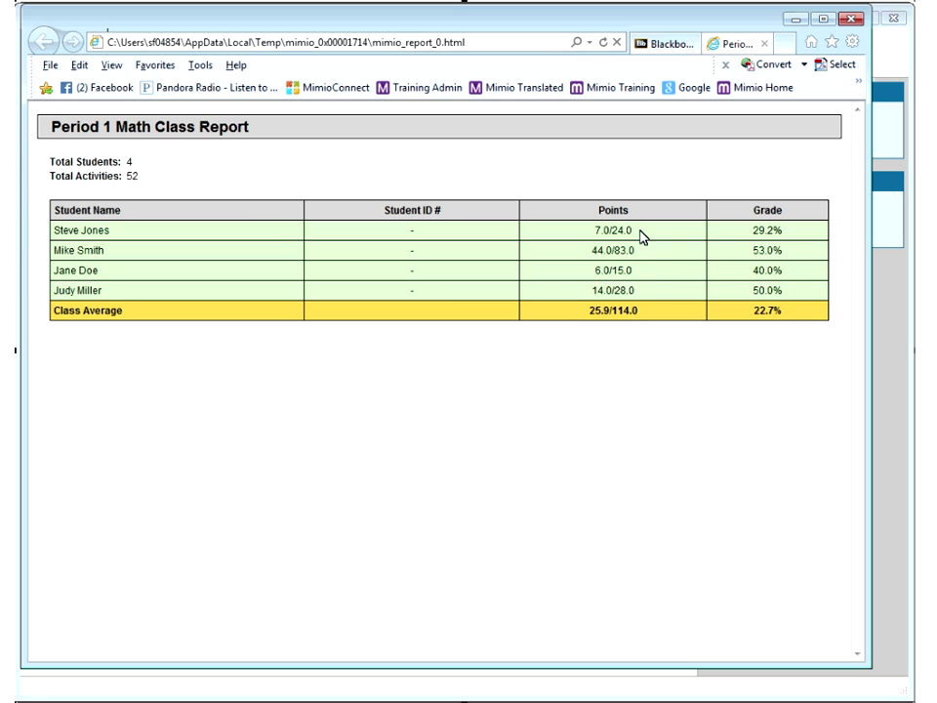
pyautogui.moveTo(753, 231); pyautogui.dragTo(759, 270)
pyautogui.click(790, 232)
pyautogui.moveTo(790, 232); pyautogui.dragTo(781, 356)
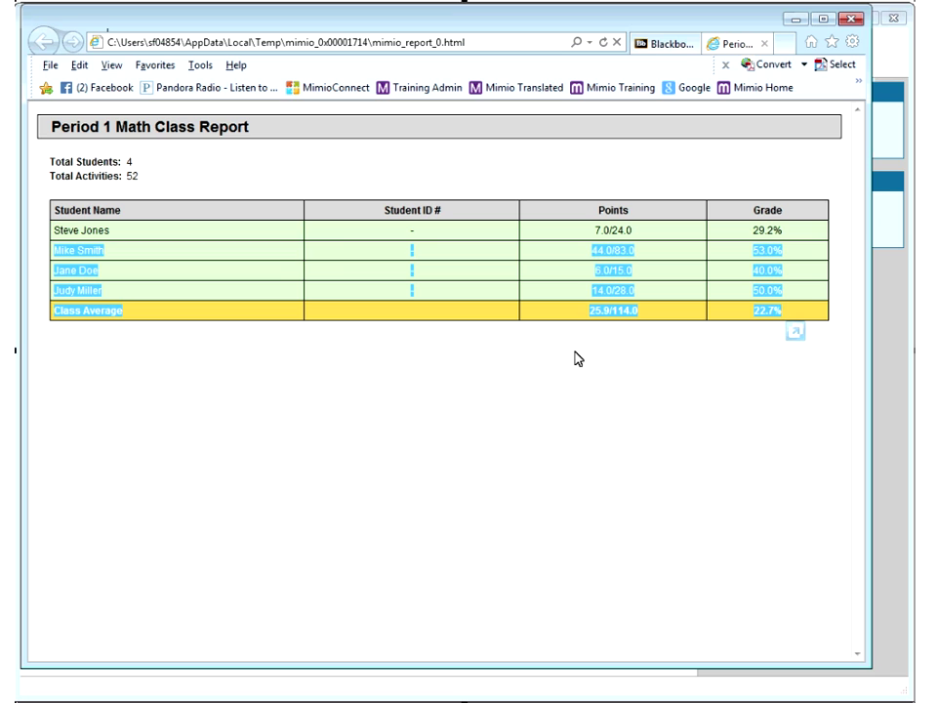
pyautogui.click(801, 19)
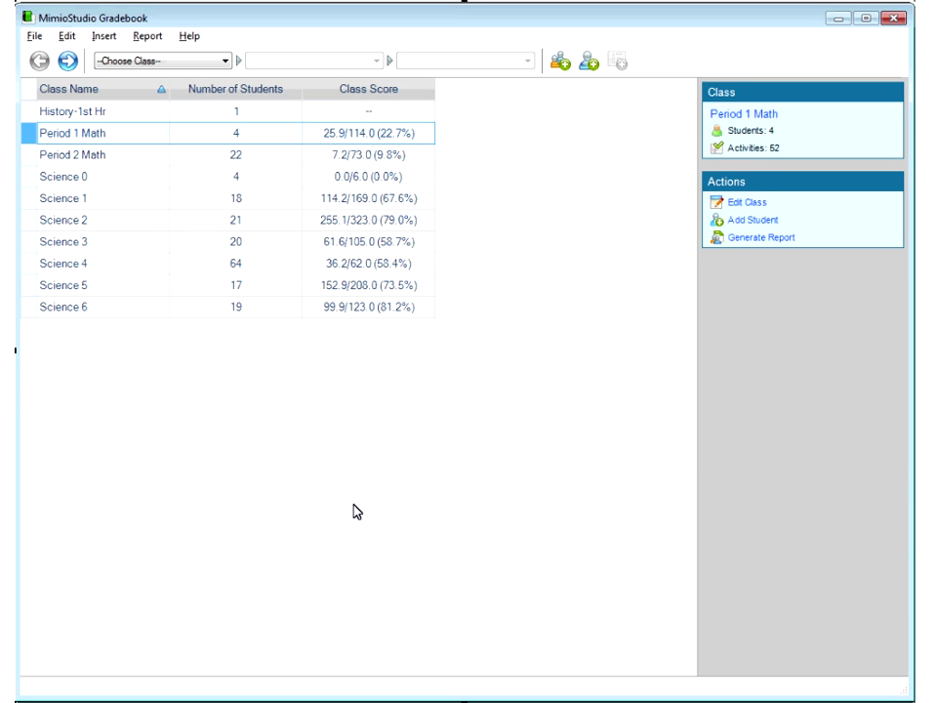
# Switch to the MimioStudio Notebook presentation, advance it to the Class Activity Report page, and return to MimioStudio Gradebook
pyautogui.click(241, 701)
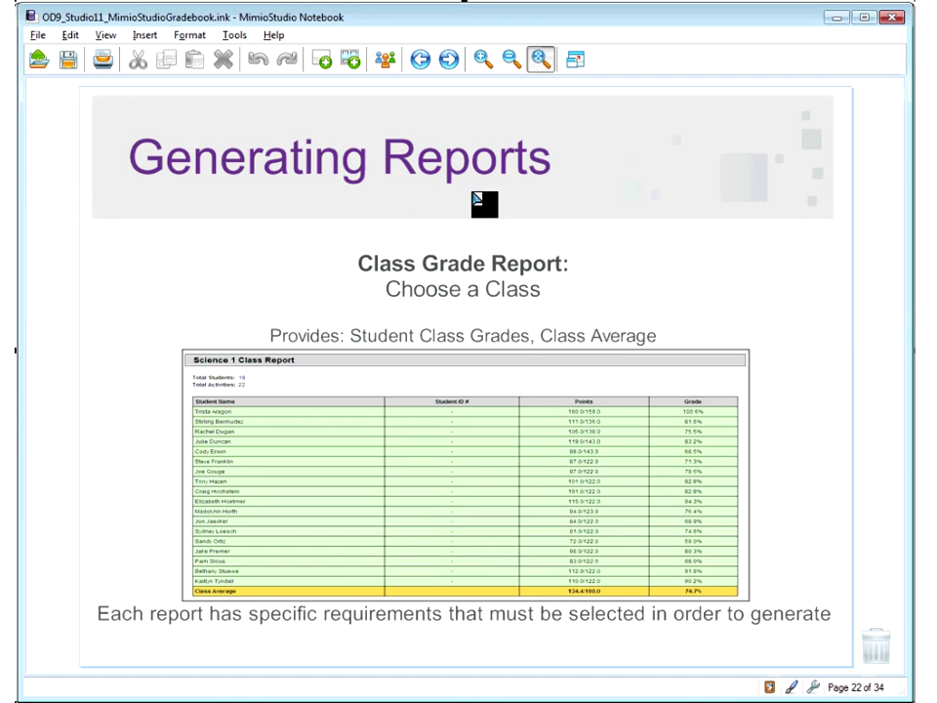
pyautogui.click(448, 61)
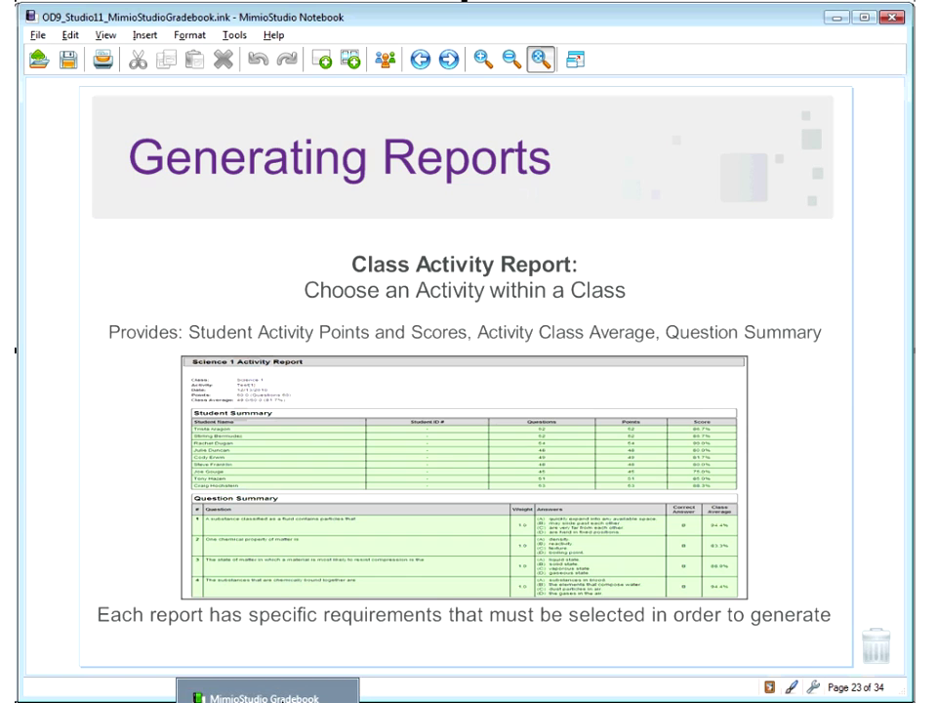
pyautogui.click(268, 694)
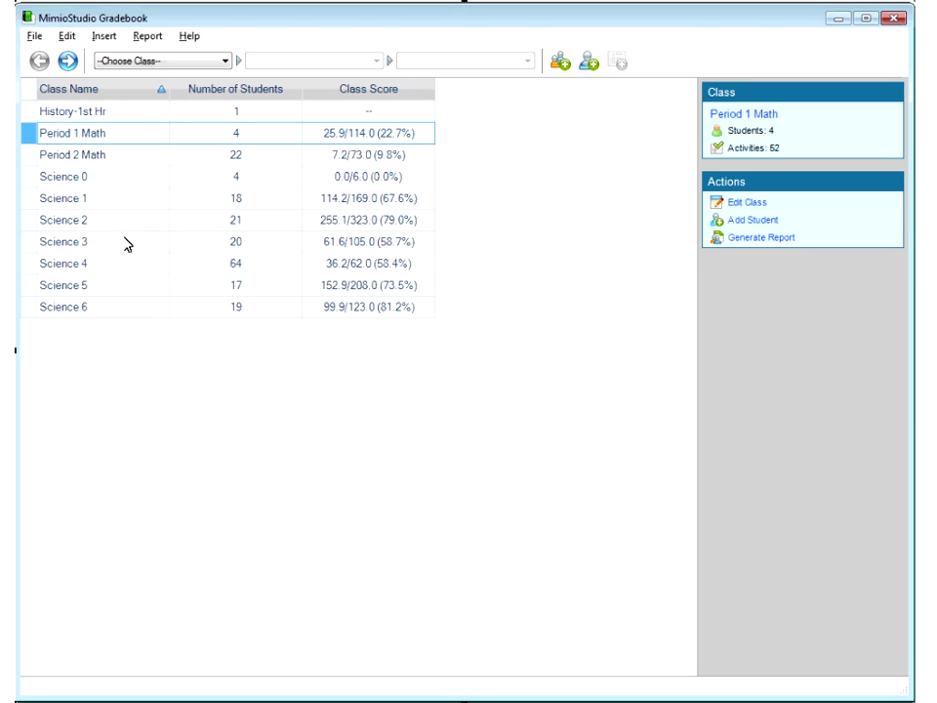
# Open the Science 1 class and display the Chapter 1 Test activity from 12/13/2010
pyautogui.click(33, 203)
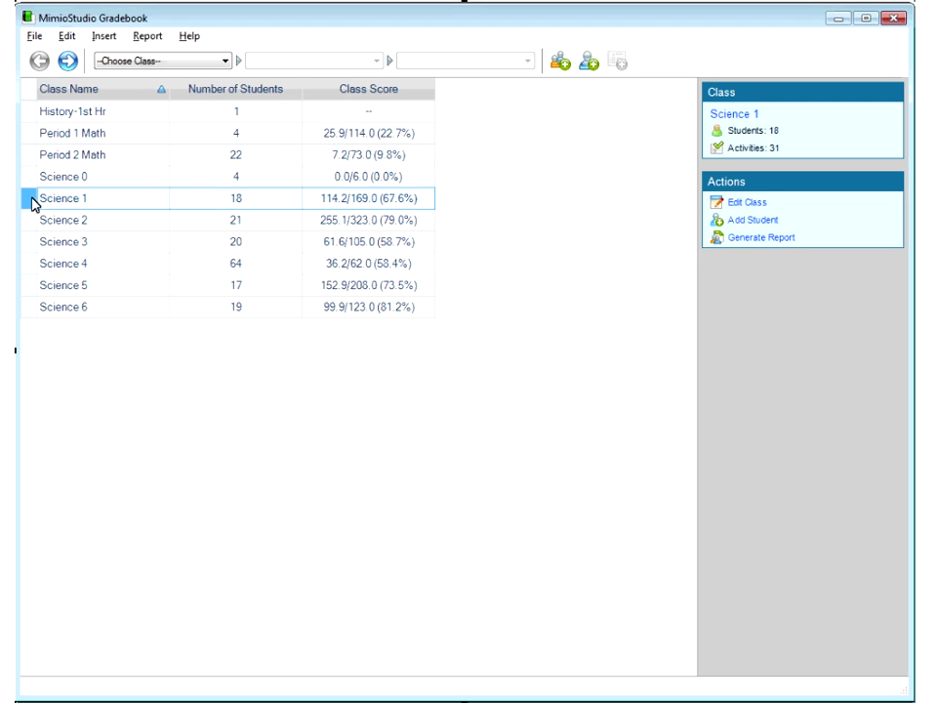
pyautogui.doubleClick(32, 201)
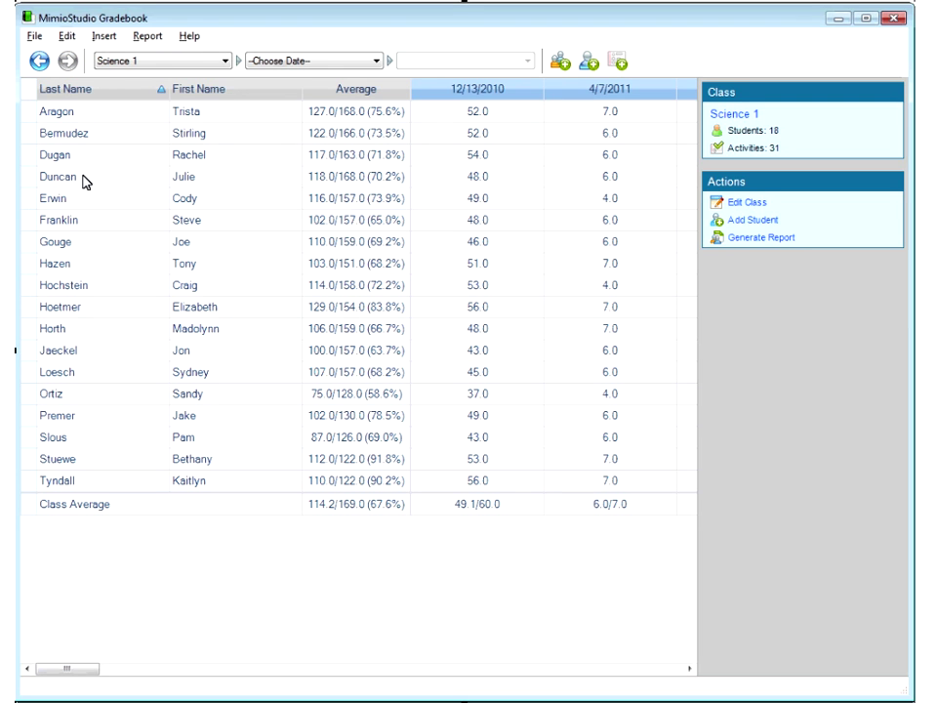
pyautogui.click(322, 61)
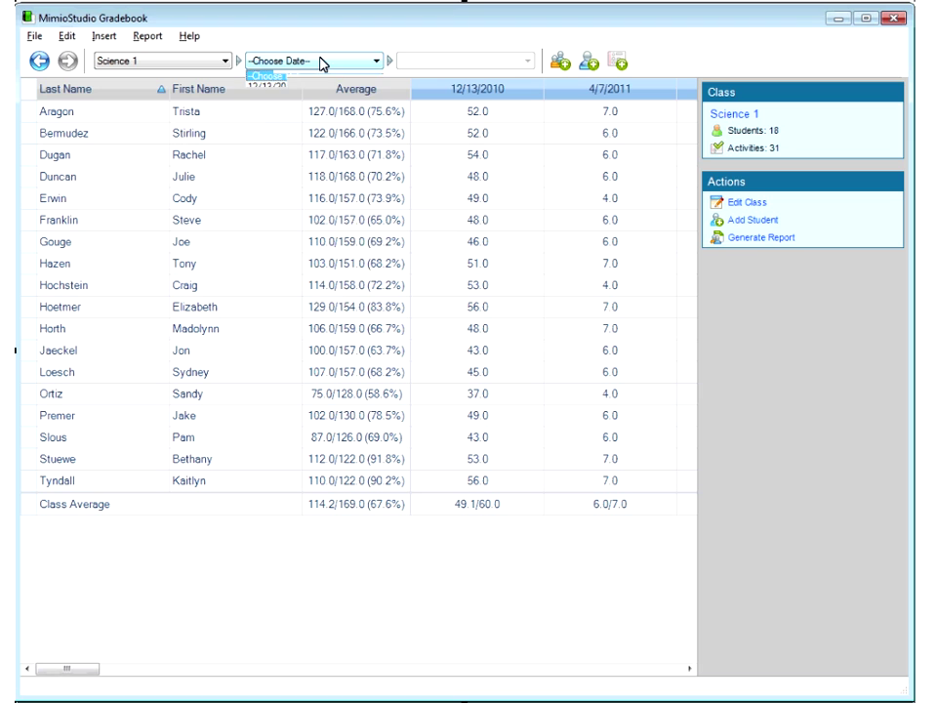
pyautogui.click(283, 86)
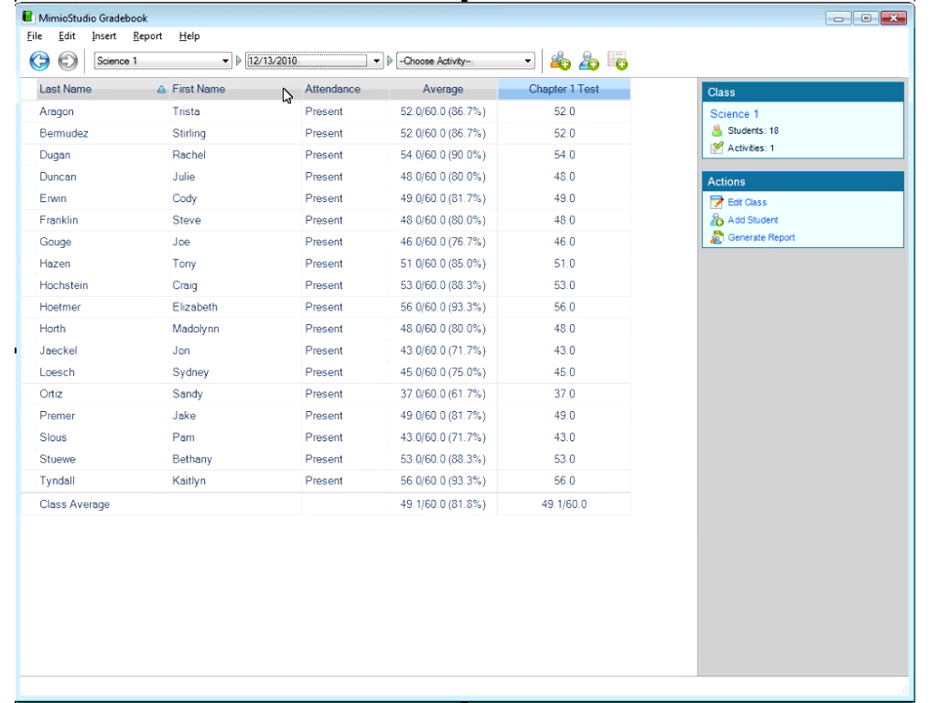
pyautogui.click(447, 63)
pyautogui.click(449, 92)
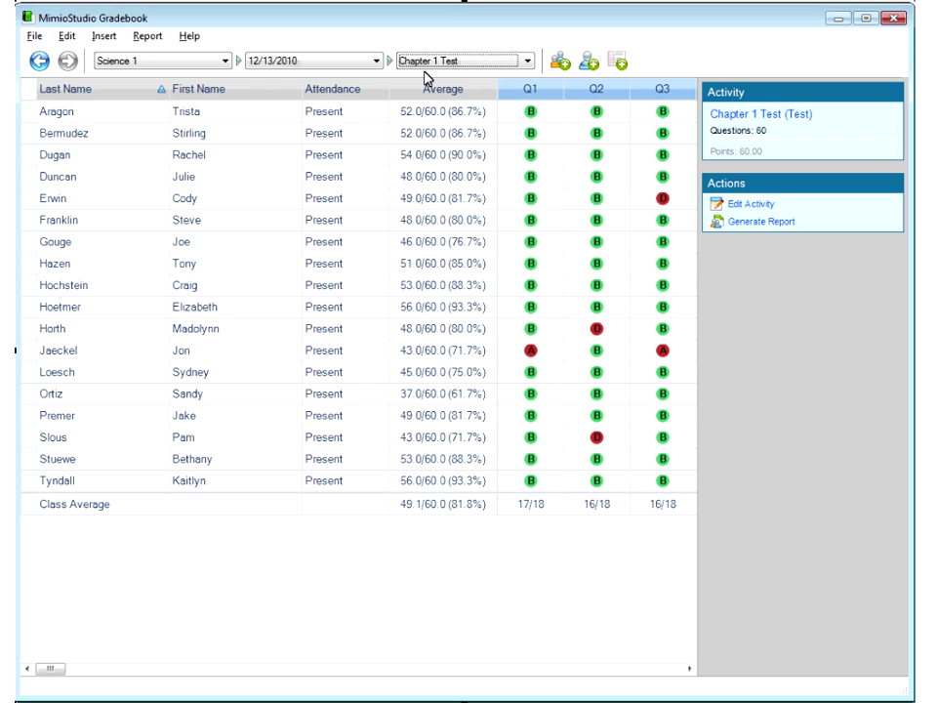
# Generate the Class Activity Report for the Chapter 1 Test of Science 1
pyautogui.click(754, 223)
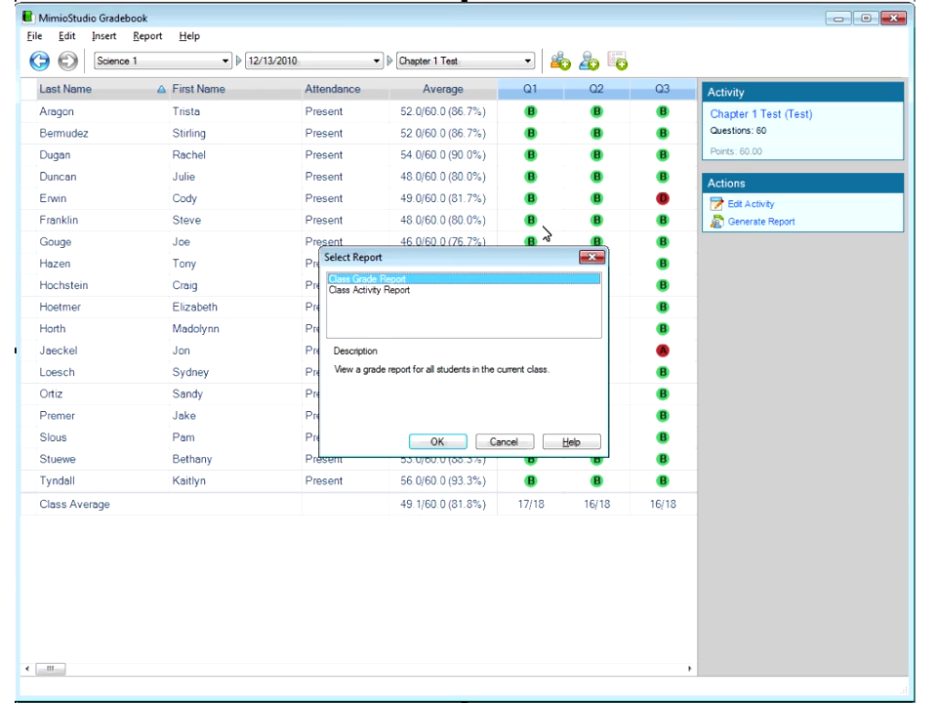
pyautogui.click(359, 291)
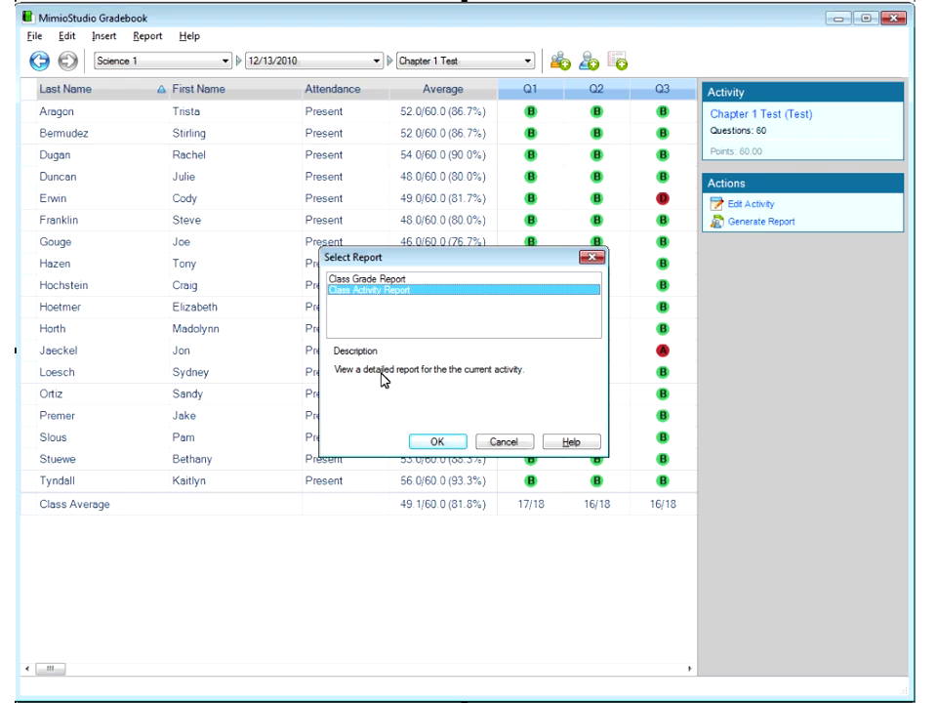
pyautogui.click(428, 443)
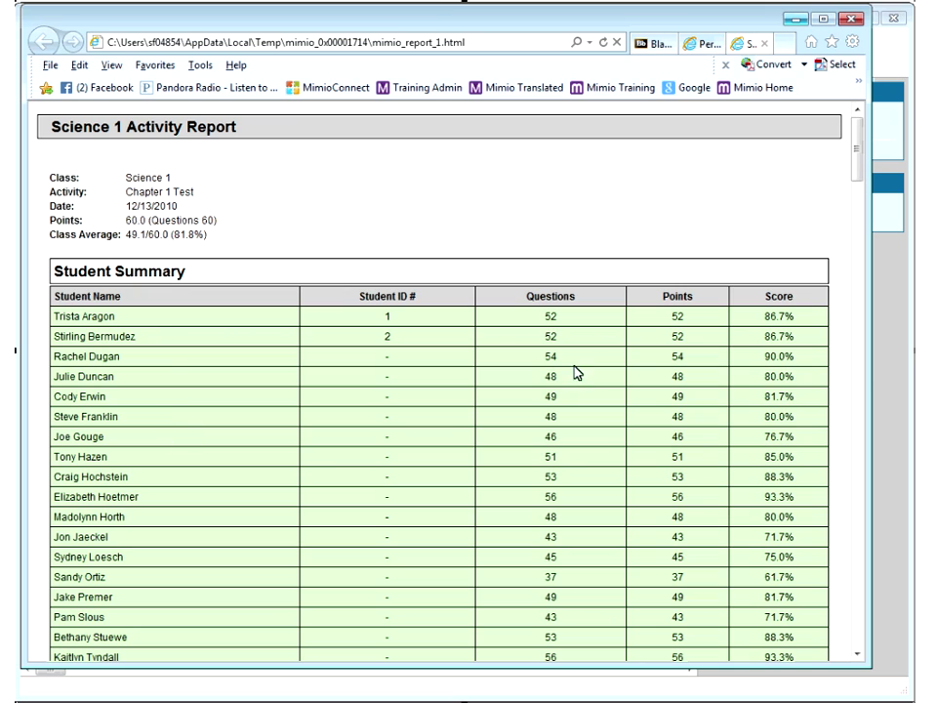
# Examine the questions, points and scores in the report's Student Summary by highlighting the first student rows
pyautogui.moveTo(563, 329); pyautogui.dragTo(550, 411)
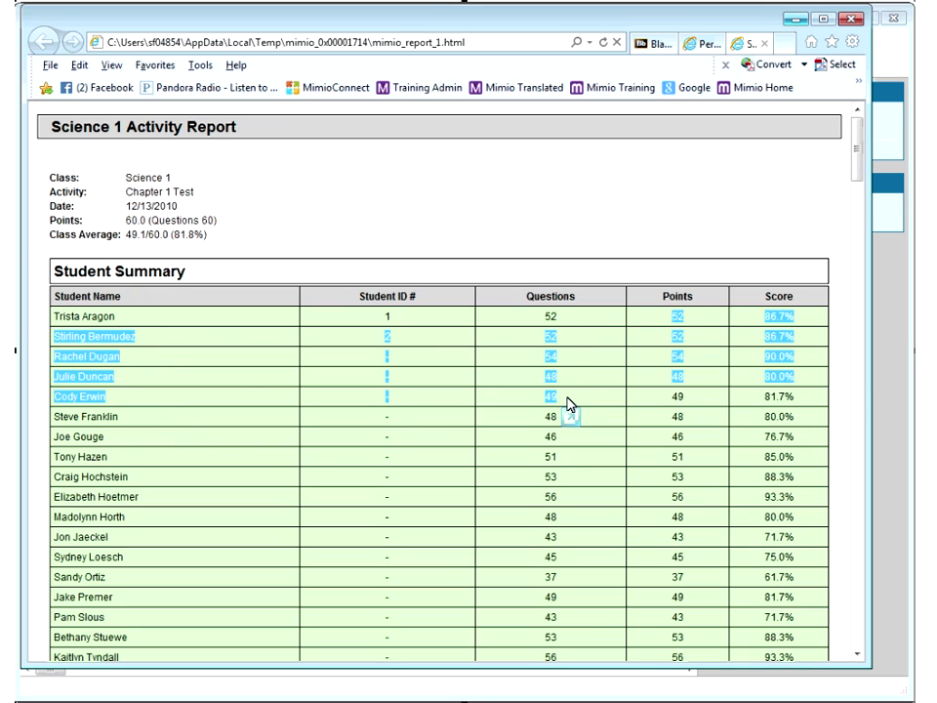
pyautogui.click(542, 401)
pyautogui.moveTo(763, 408); pyautogui.dragTo(764, 450)
pyautogui.click(764, 318)
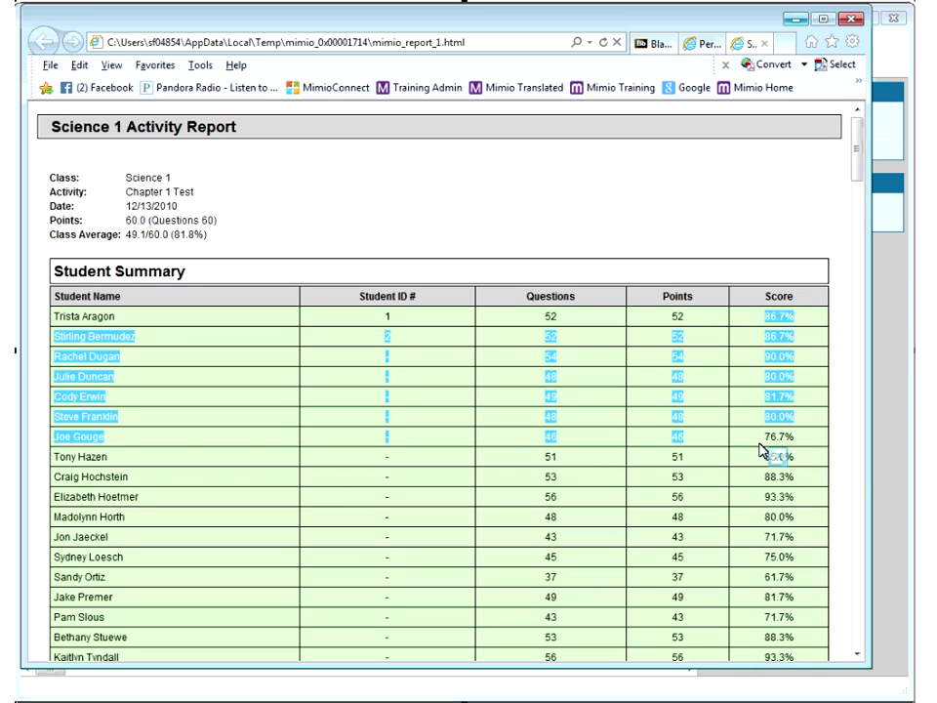
# Review the rest of the Student Summary and examine question 1's text, answers, correct answer and class average in the Question Summary
pyautogui.scroll(-2, 762, 449)
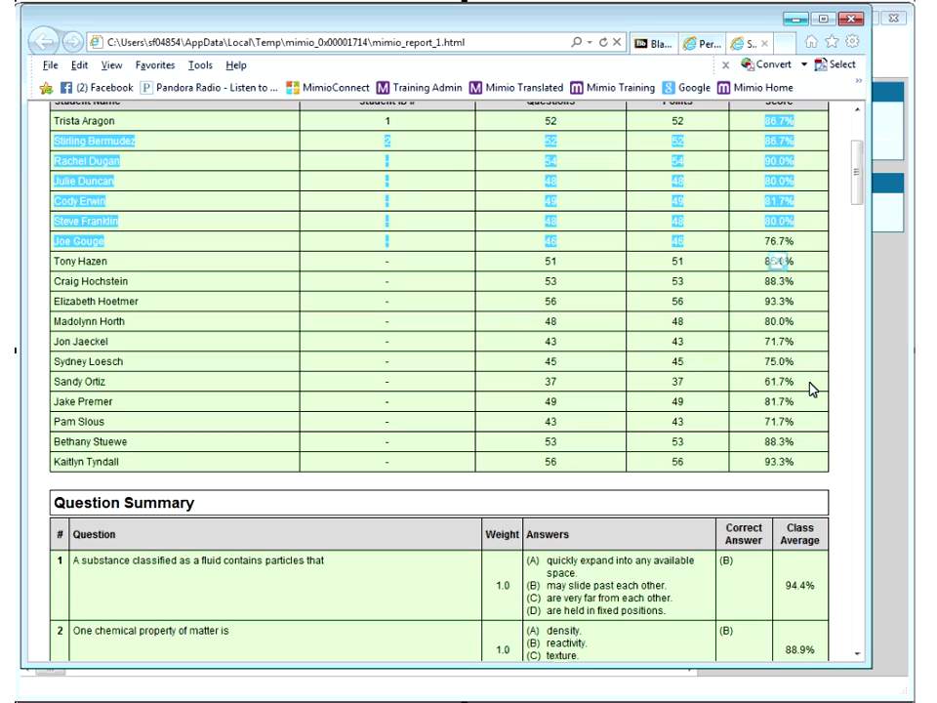
pyautogui.click(749, 337)
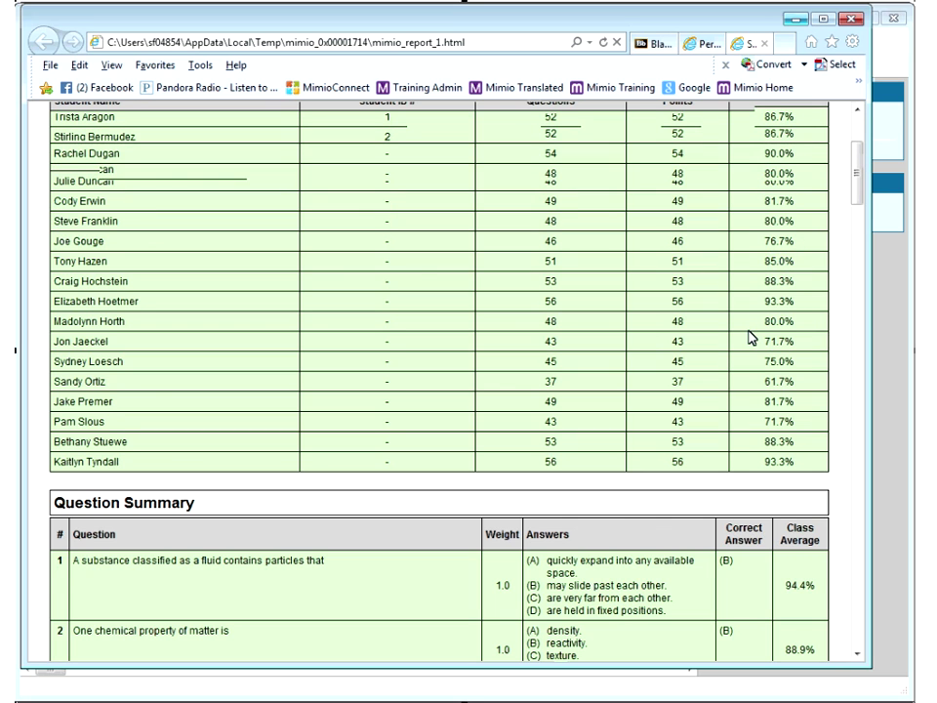
pyautogui.scroll(-3, 748, 337)
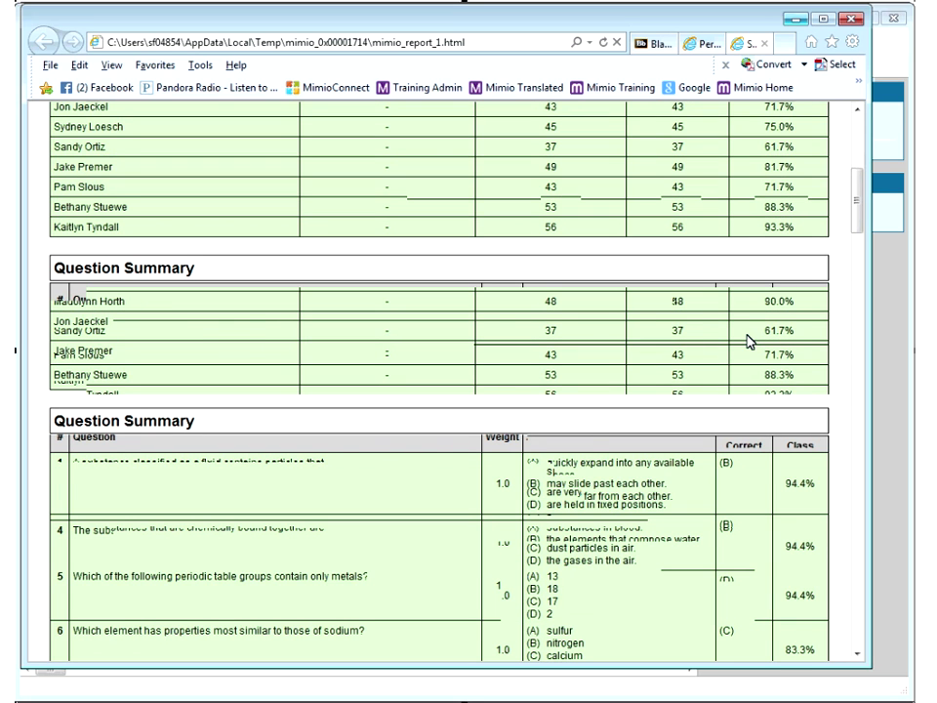
pyautogui.moveTo(79, 325); pyautogui.dragTo(330, 329)
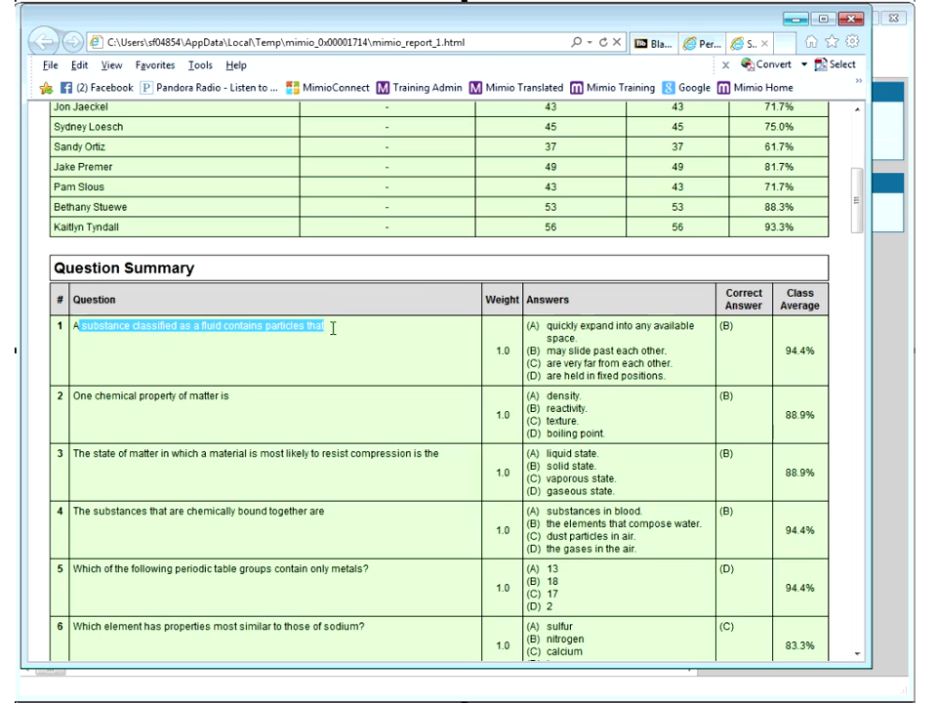
pyautogui.moveTo(538, 325); pyautogui.dragTo(586, 375)
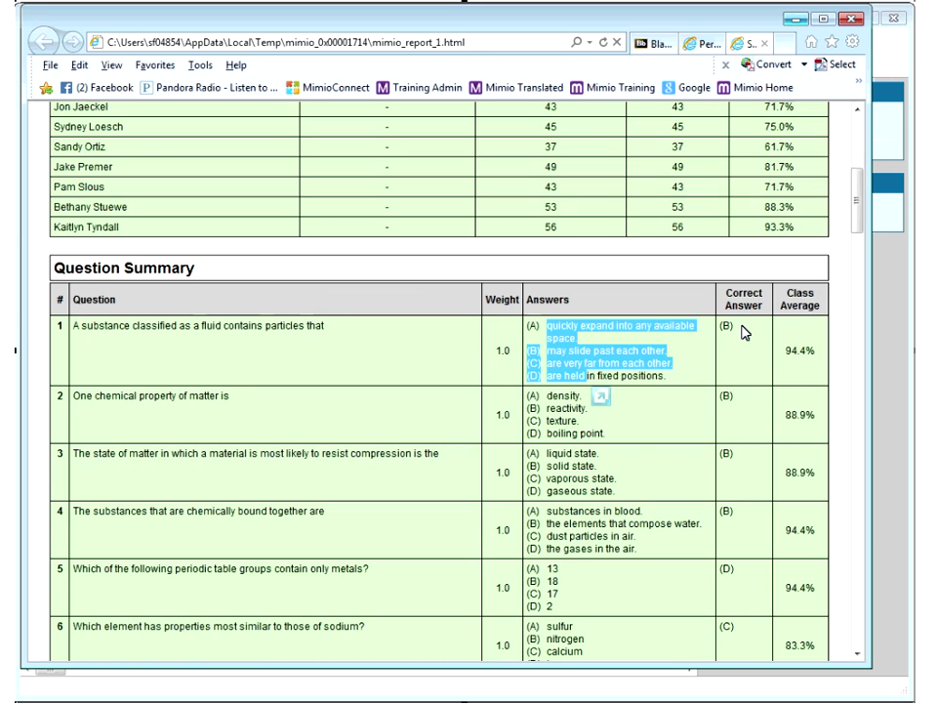
pyautogui.moveTo(734, 326); pyautogui.dragTo(720, 326)
pyautogui.moveTo(788, 352); pyautogui.dragTo(816, 355)
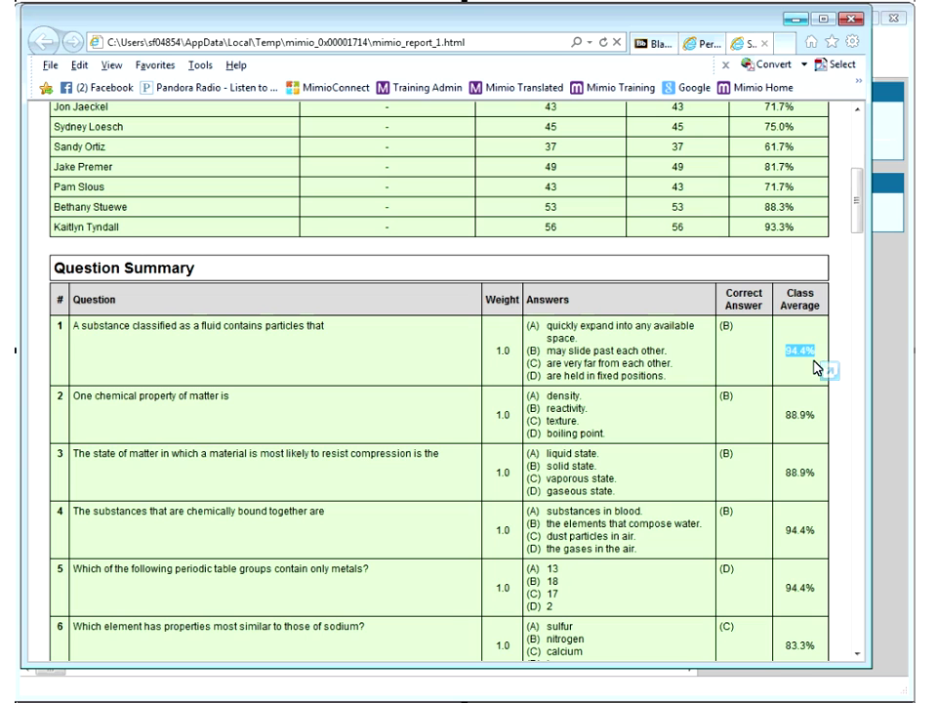
# Examine the text and class average of question 12 in the Question Summary
pyautogui.scroll(-3, 812, 375)
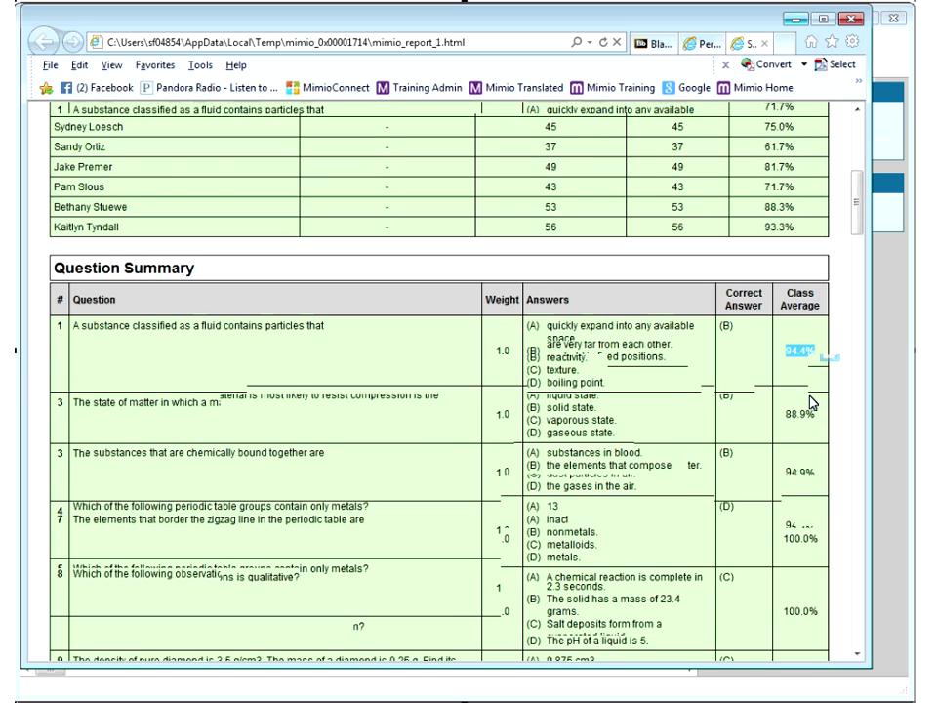
pyautogui.scroll(-3, 807, 405)
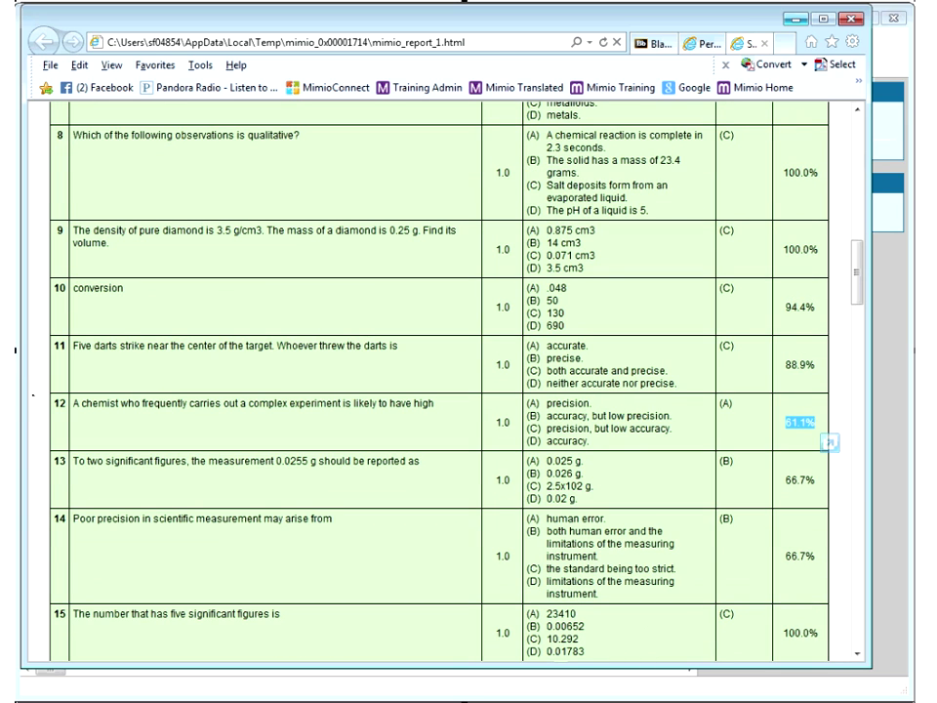
pyautogui.doubleClick(110, 403)
pyautogui.moveTo(110, 403); pyautogui.dragTo(436, 406)
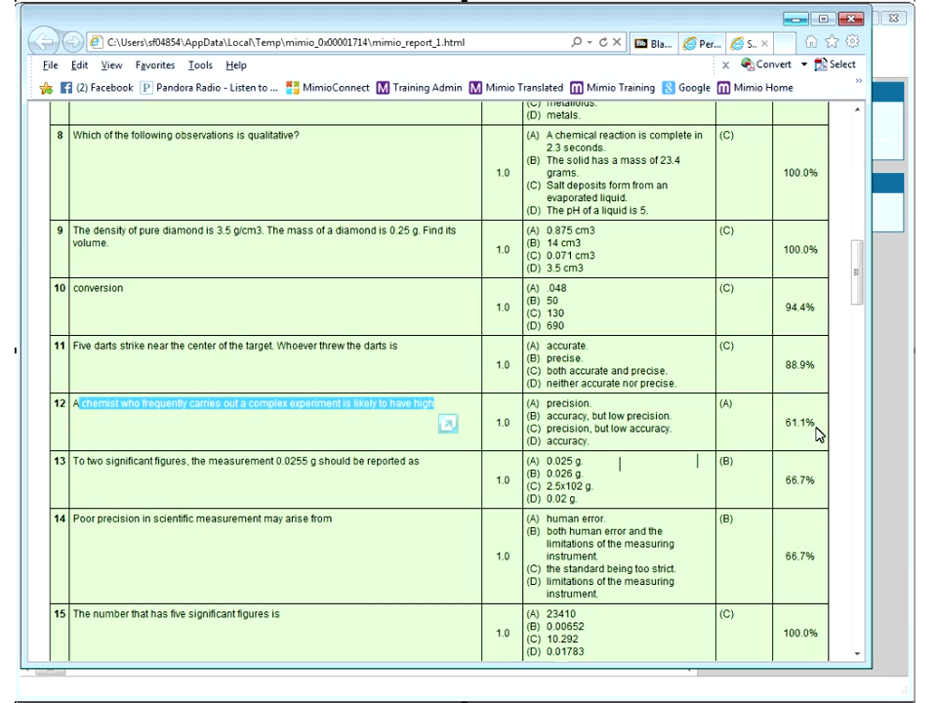
pyautogui.moveTo(820, 430); pyautogui.dragTo(800, 430)
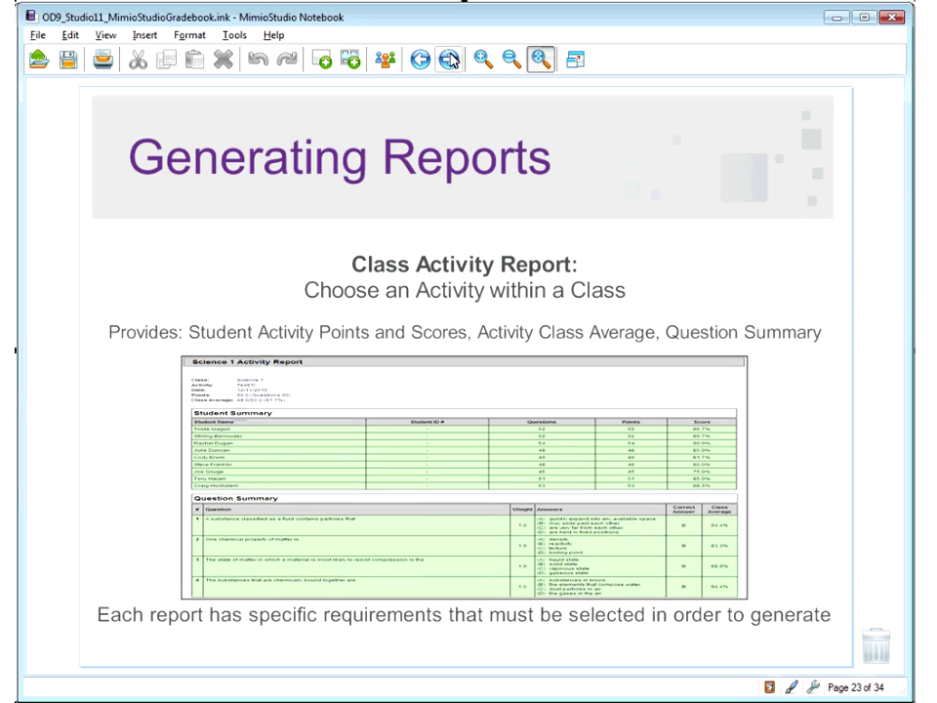
# Advance the MimioStudio Notebook presentation one page and return to the full class list in MimioStudio Gradebook
pyautogui.click(451, 60)
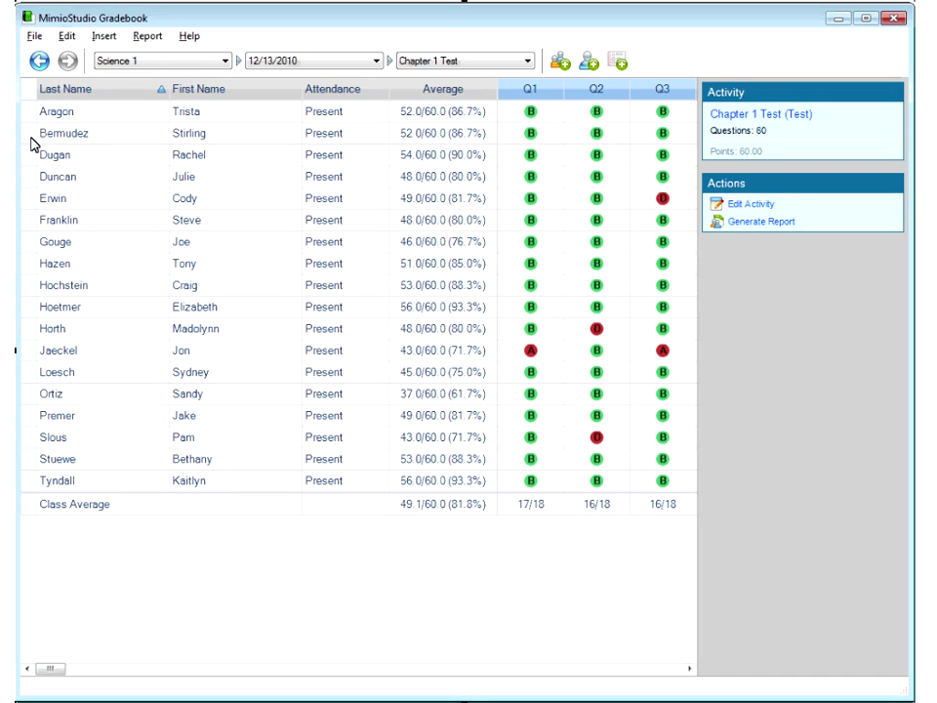
pyautogui.click(37, 132)
pyautogui.click(38, 61)
pyautogui.click(38, 61)
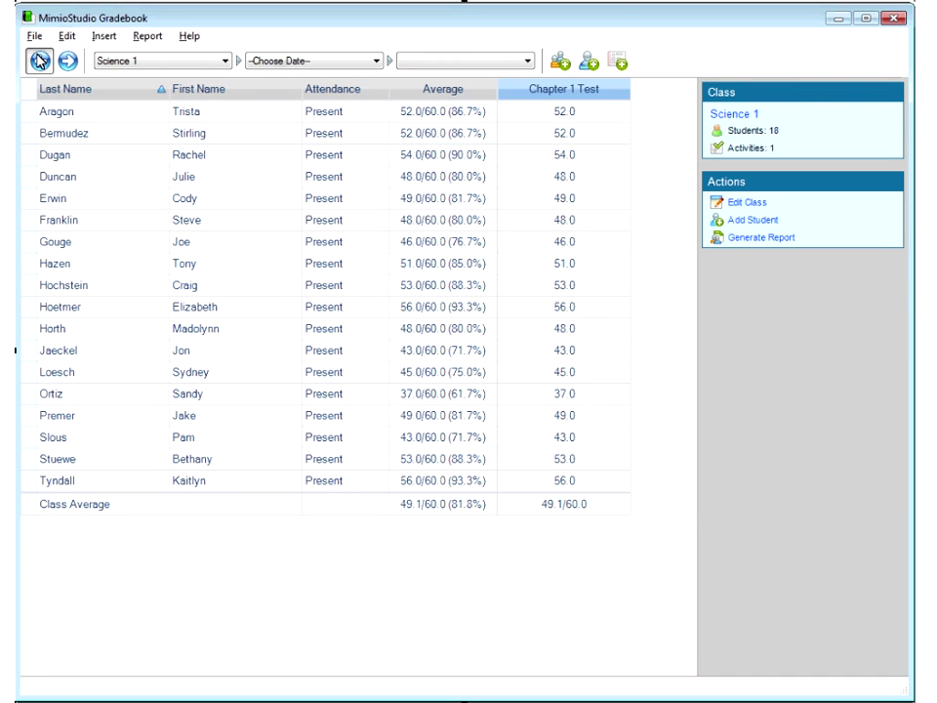
pyautogui.click(38, 60)
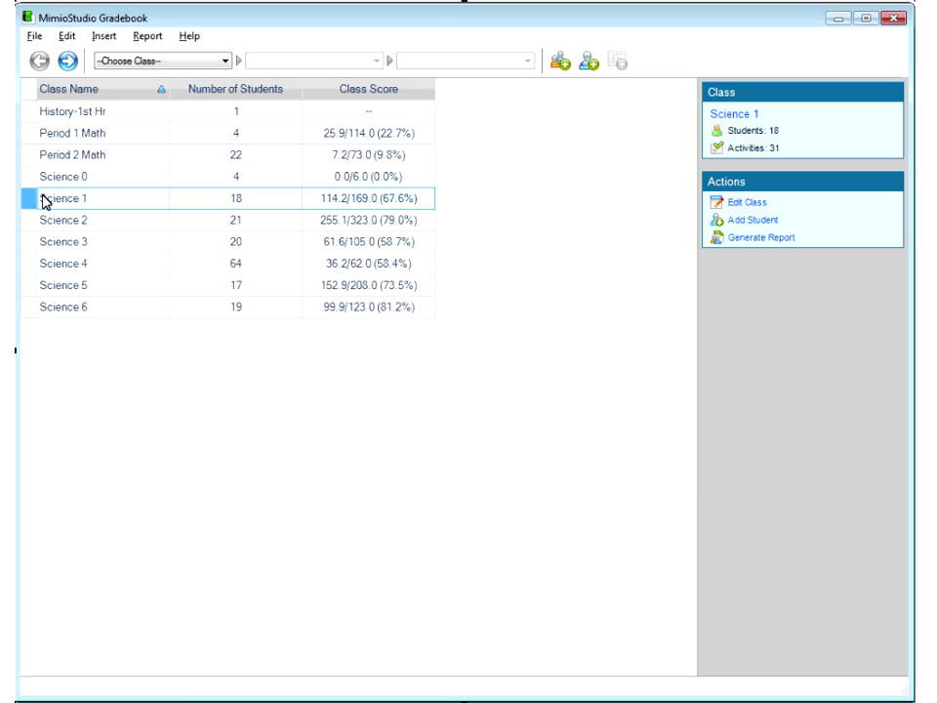
# Open the Science 1 class and generate the Student Summary Report for the fourth student in the list
pyautogui.click(122, 63)
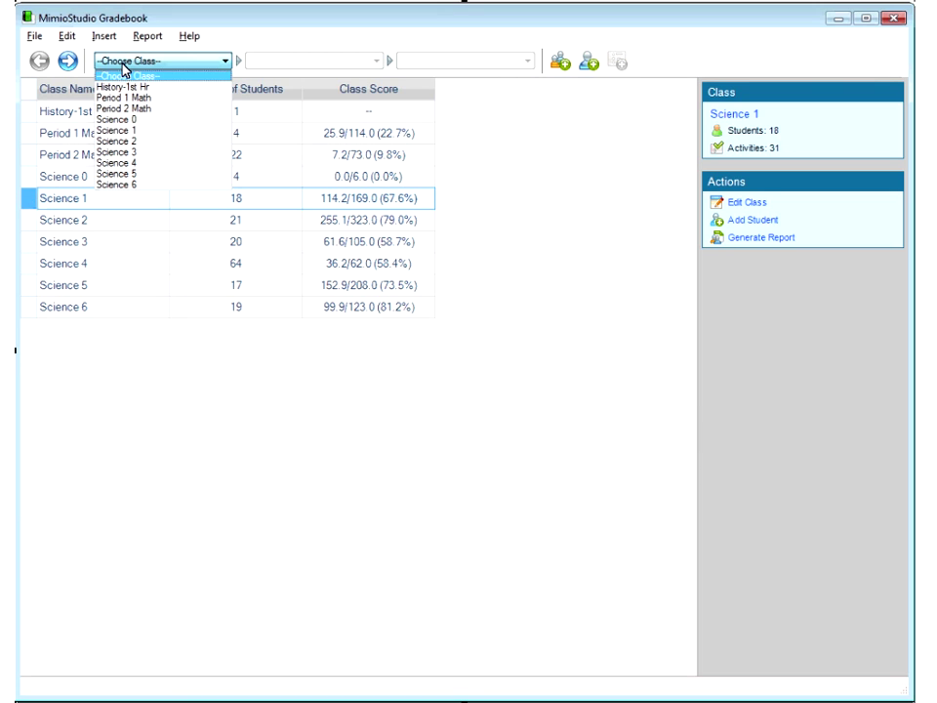
pyautogui.click(122, 131)
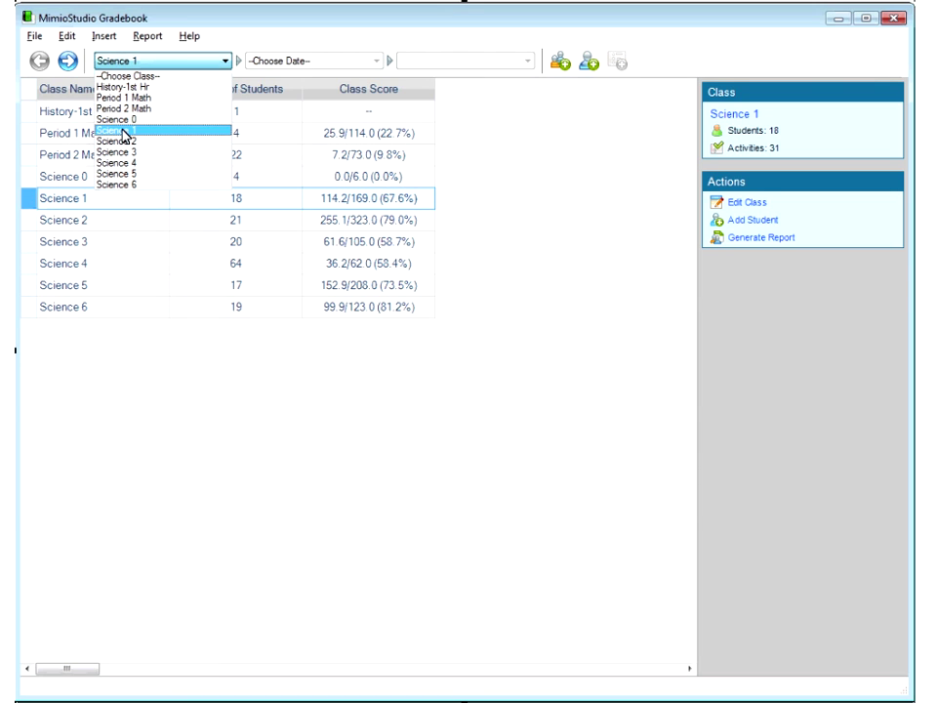
pyautogui.click(124, 137)
pyautogui.click(37, 182)
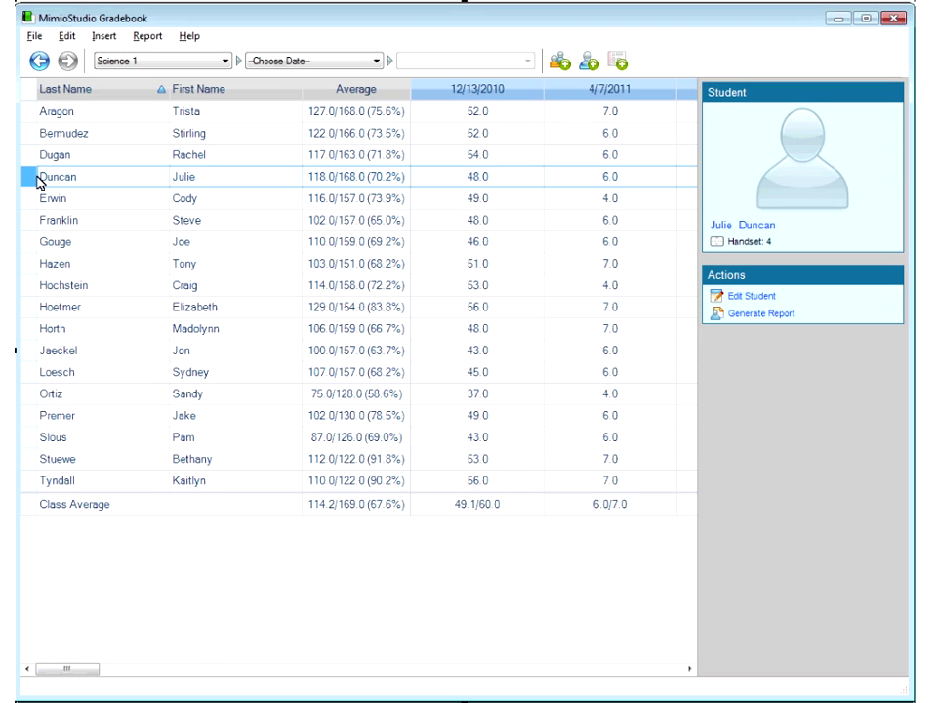
pyautogui.click(748, 316)
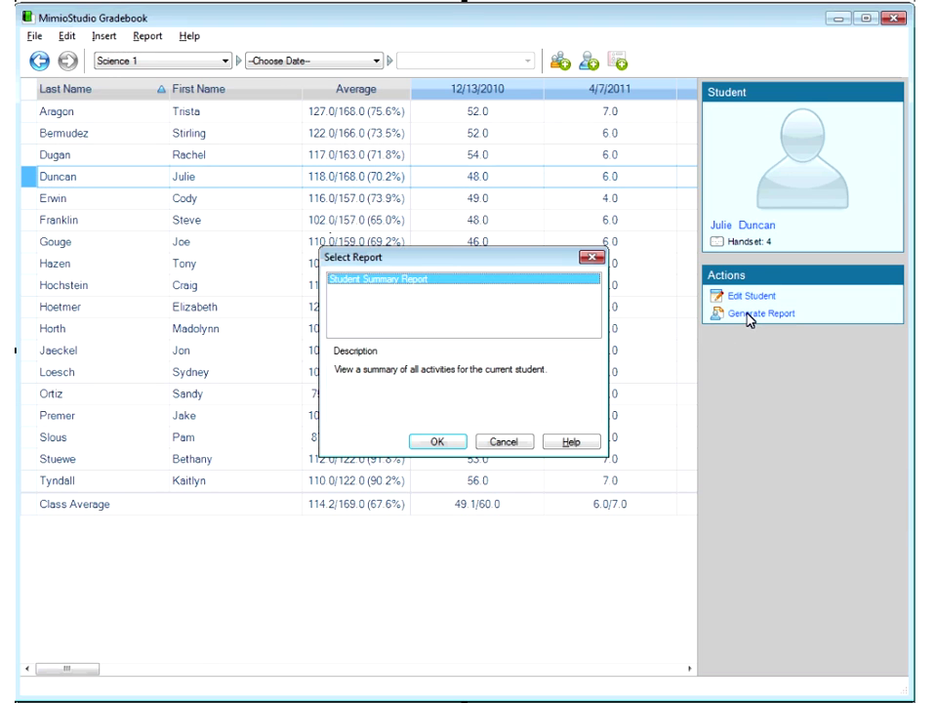
pyautogui.click(436, 442)
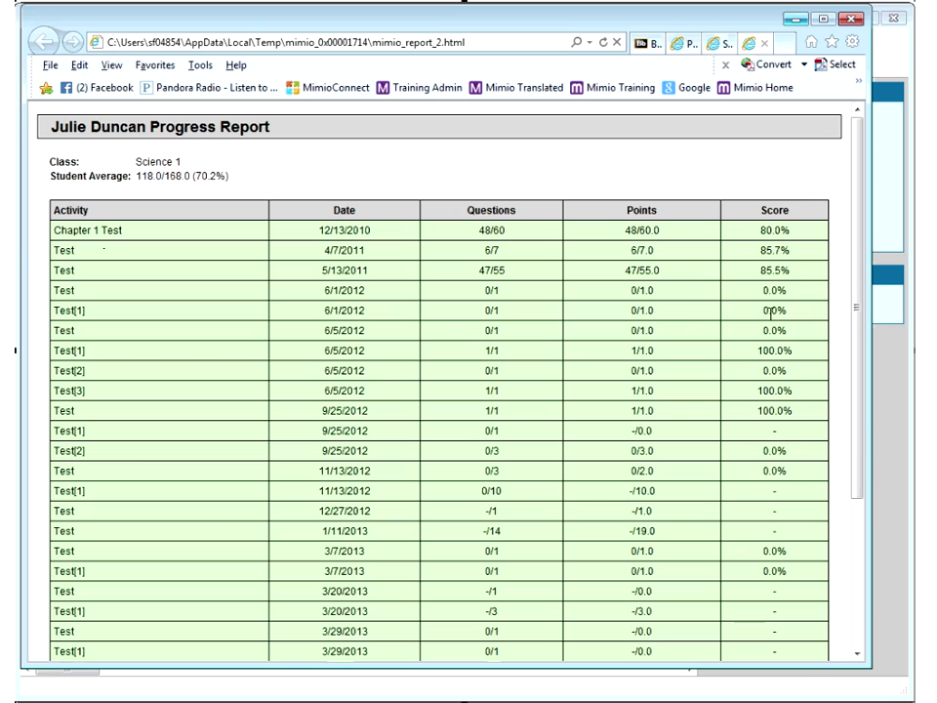
# Examine the Student Average row ending the progress report, and advance the MimioStudio Notebook presentation one page
pyautogui.scroll(-3, 704, 509)
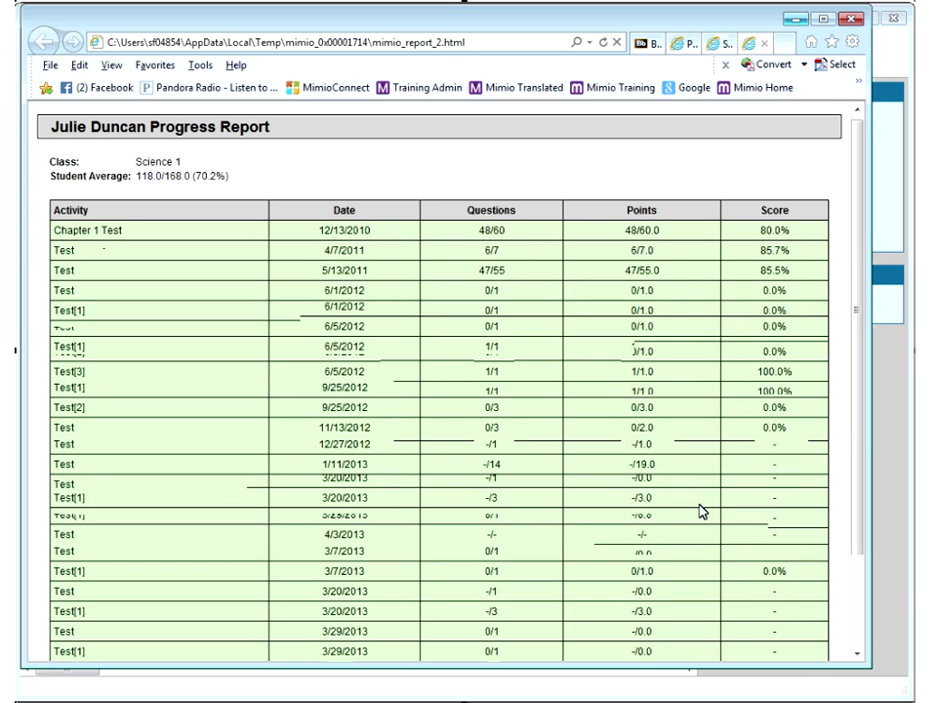
pyautogui.moveTo(801, 642); pyautogui.dragTo(610, 639)
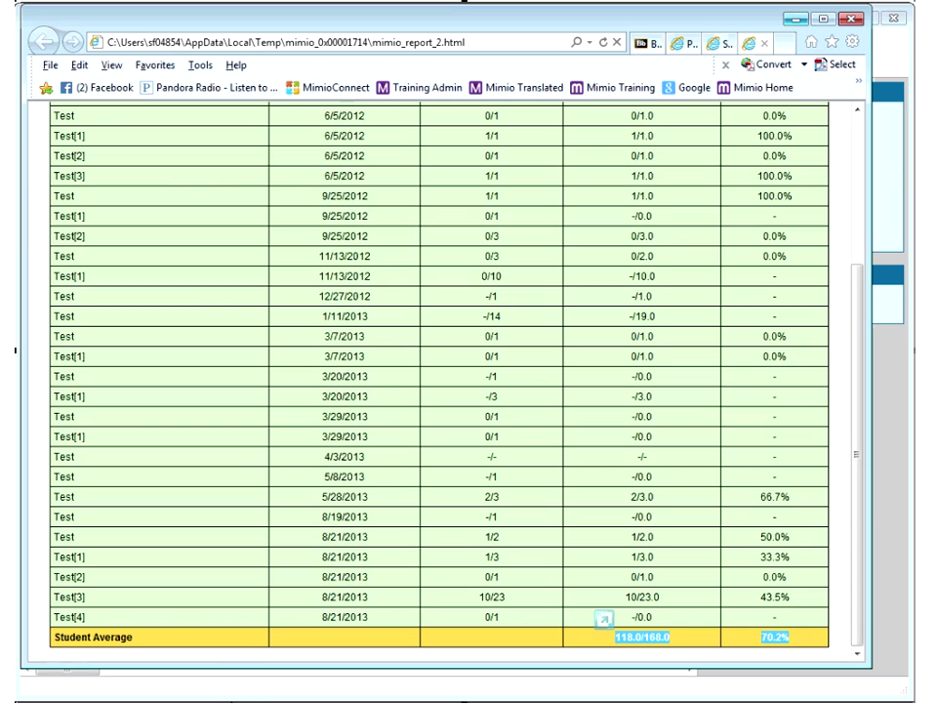
pyautogui.click(215, 697)
pyautogui.click(450, 58)
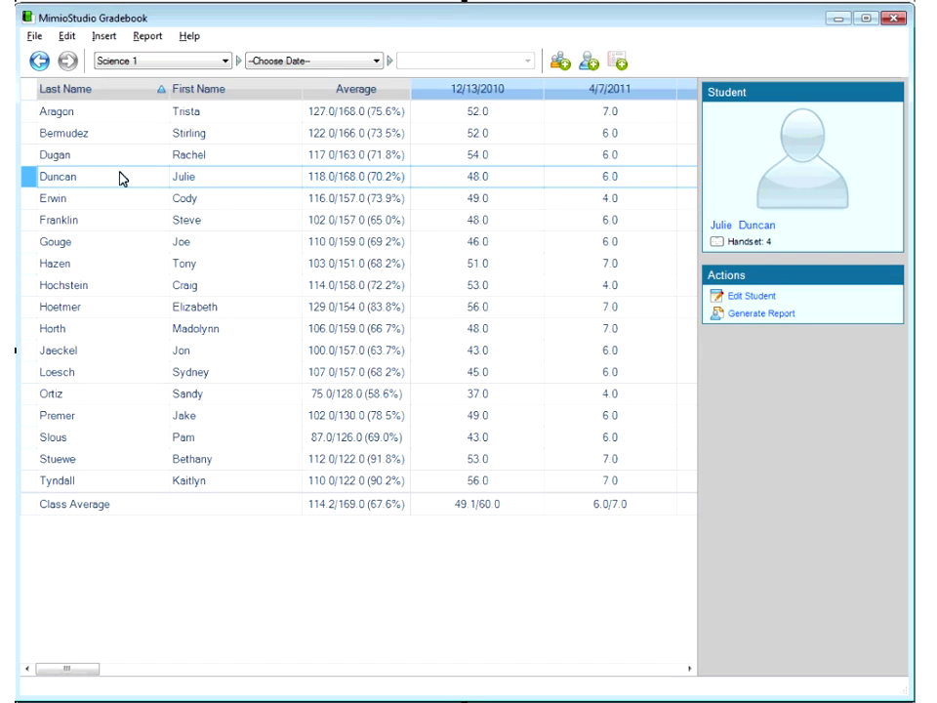
# Return to MimioStudio Gradebook and display the Chapter 1 Test activity from 12/13/2010 for Science 1
pyautogui.click(320, 64)
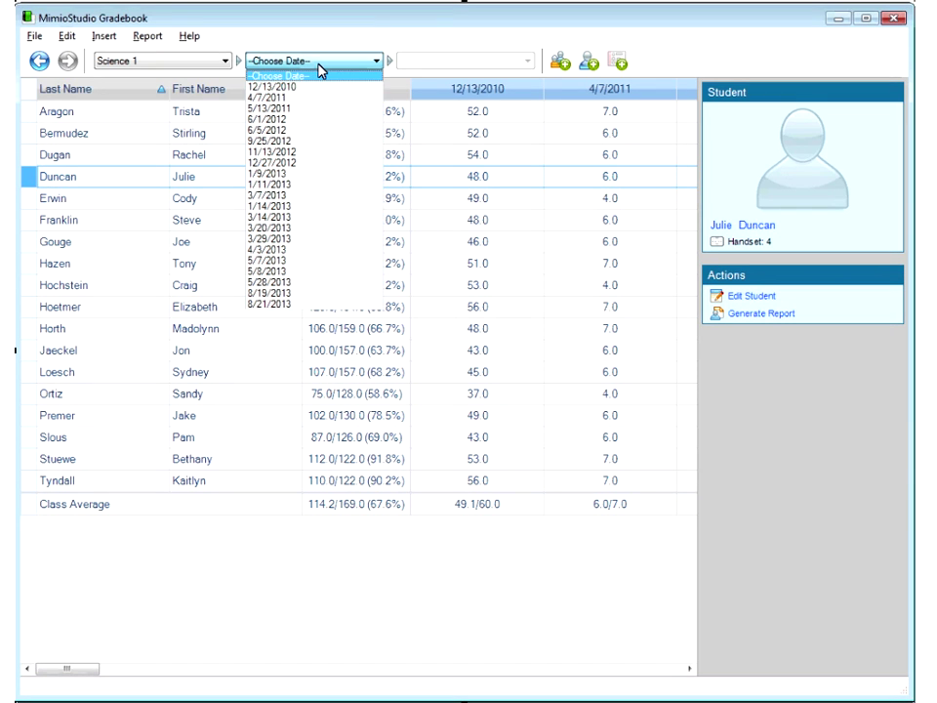
pyautogui.click(302, 88)
pyautogui.click(430, 60)
pyautogui.click(429, 88)
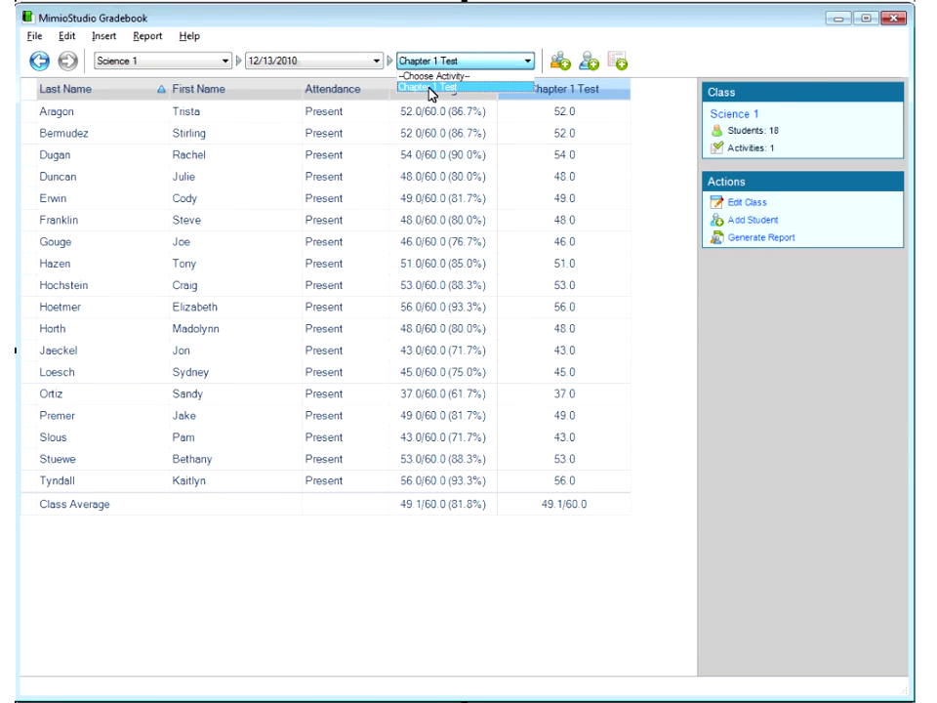
pyautogui.click(430, 87)
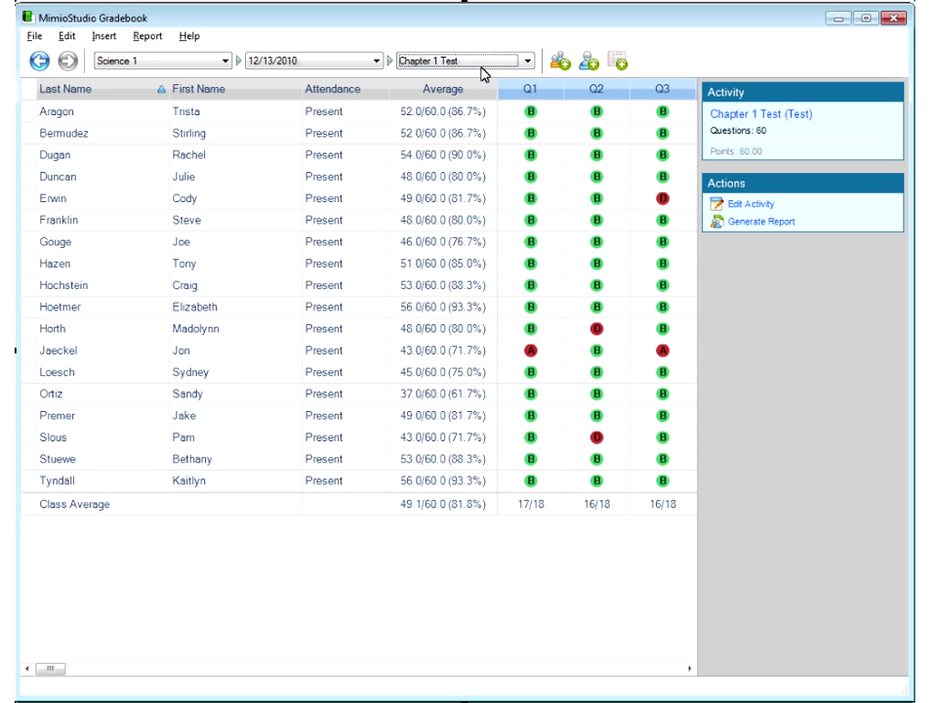
# Generate the Student Activity Report on the Chapter 1 Test for the fourth student in the list
pyautogui.click(767, 225)
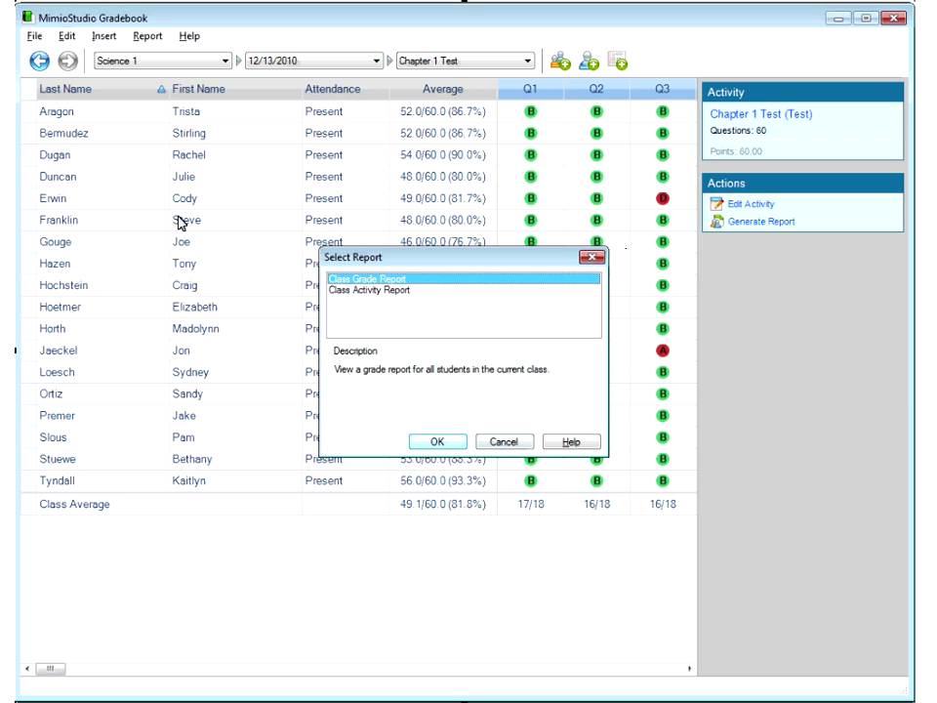
pyautogui.click(456, 437)
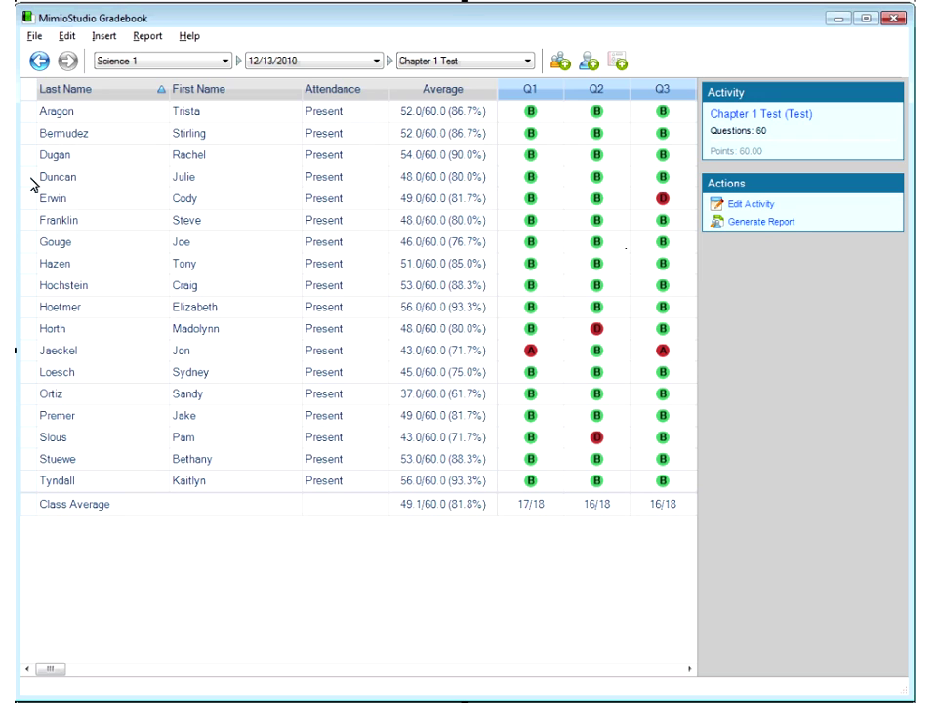
pyautogui.click(26, 176)
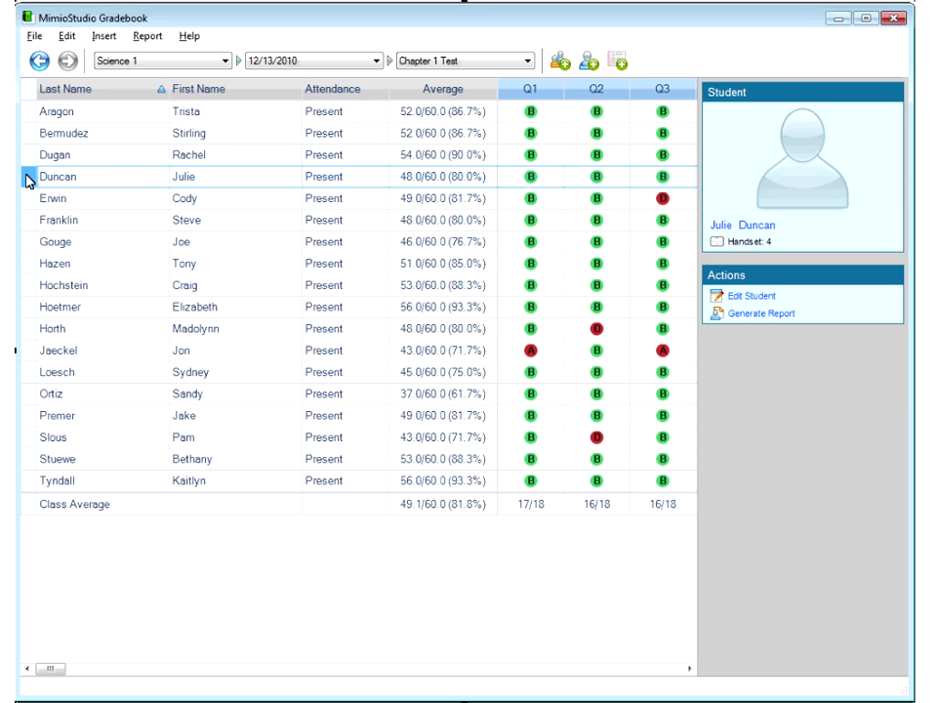
pyautogui.click(747, 315)
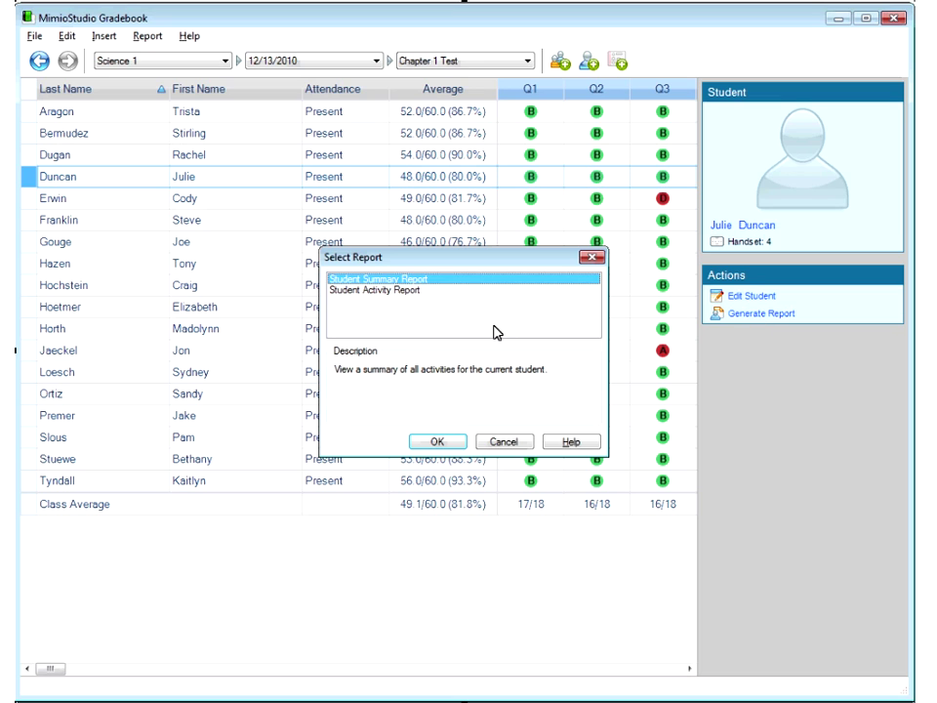
pyautogui.click(370, 292)
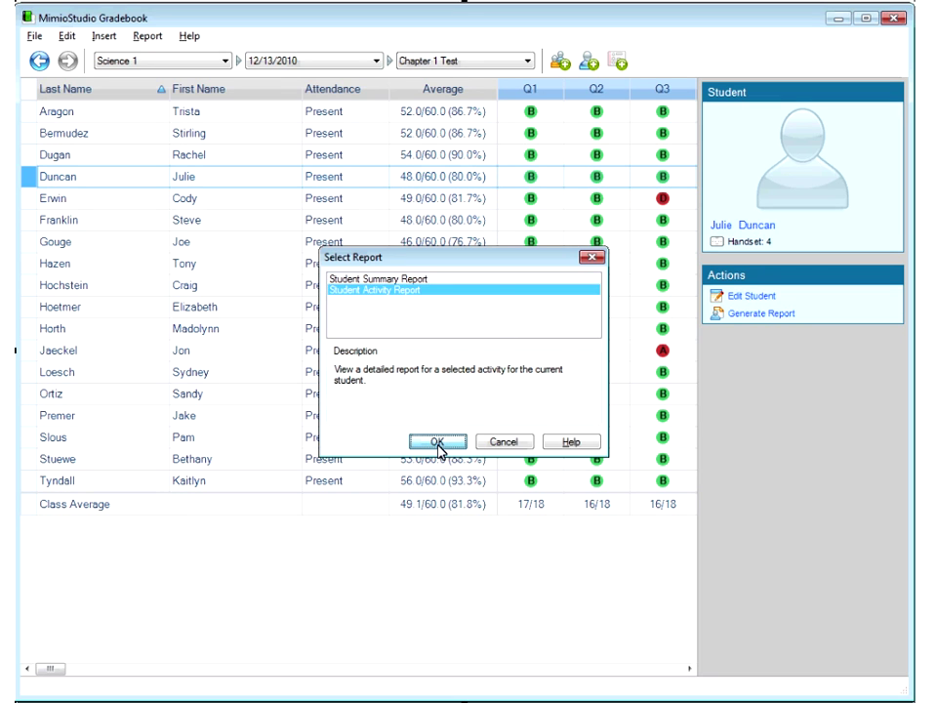
pyautogui.click(436, 442)
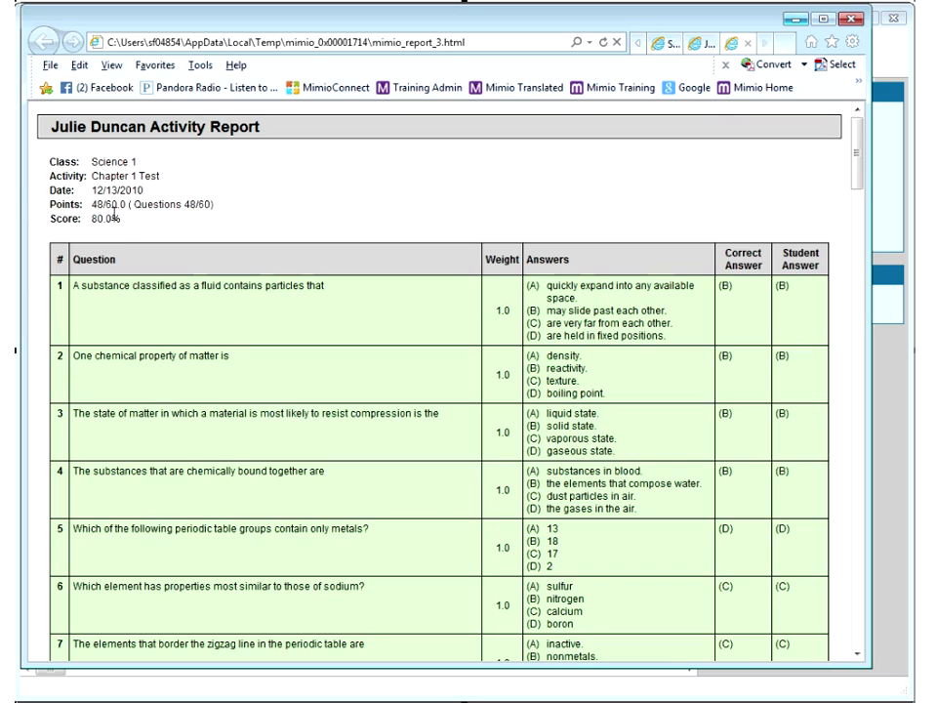
# Examine the student's score in the activity report and compare the student answers with the correct answers through question 16
pyautogui.moveTo(120, 221); pyautogui.dragTo(91, 223)
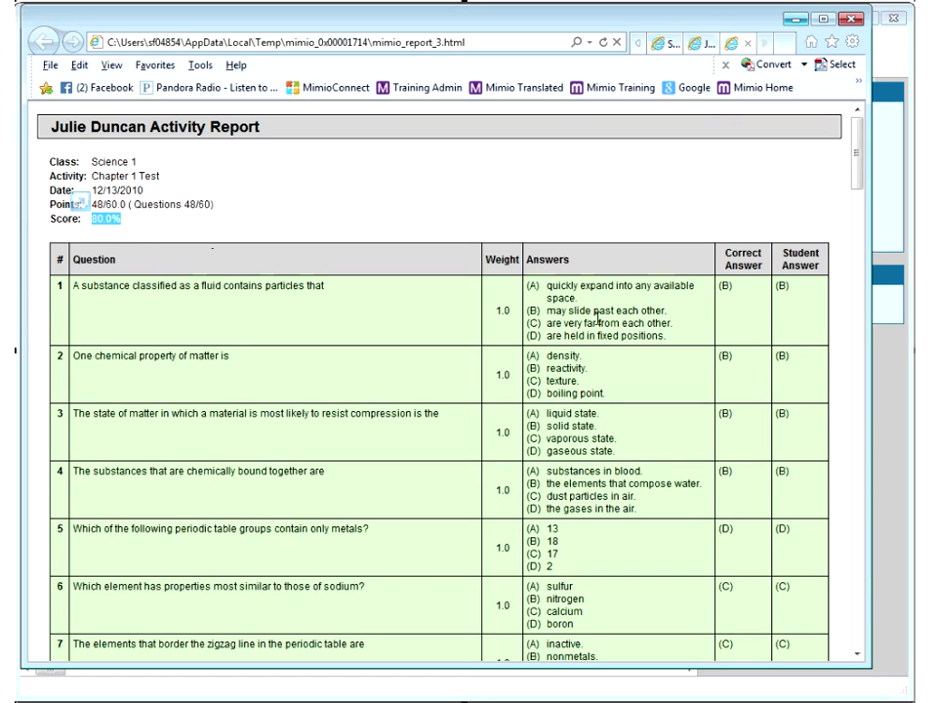
pyautogui.scroll(-1, 795, 339)
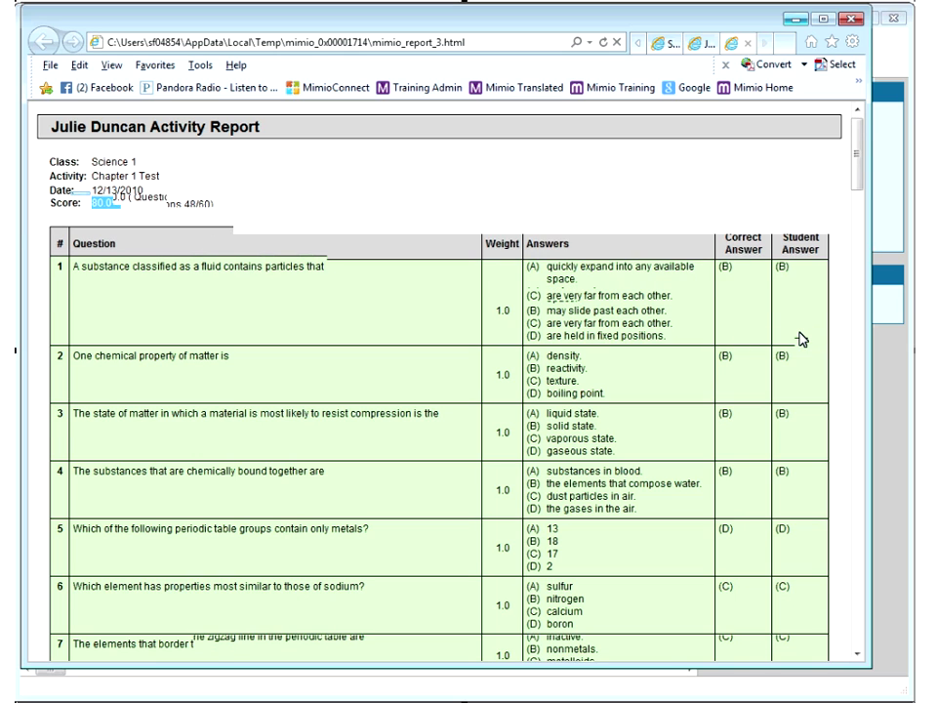
pyautogui.scroll(-1, 781, 351)
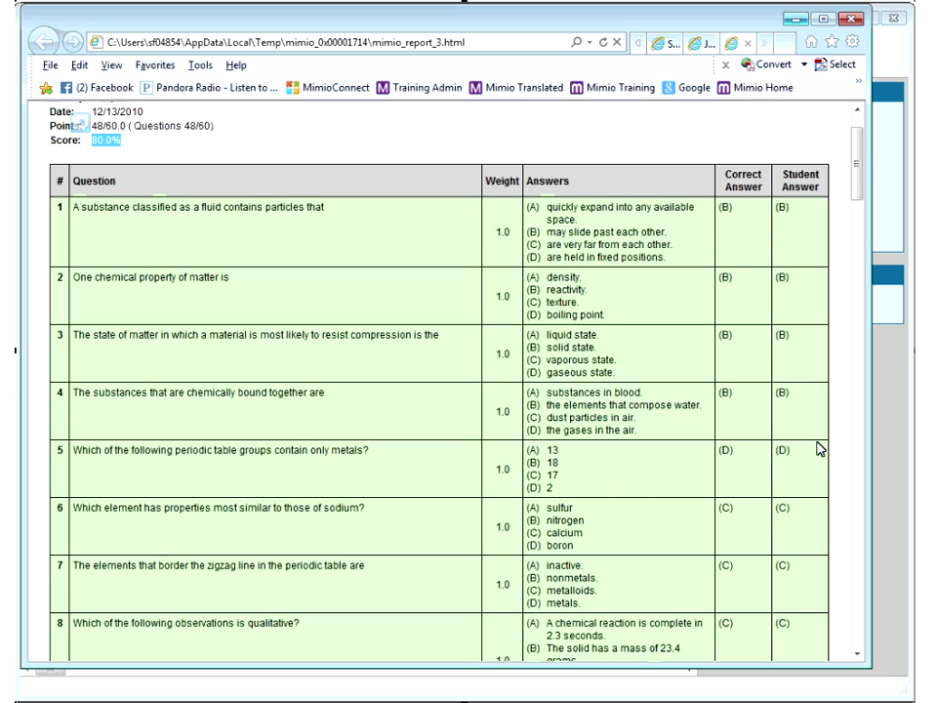
pyautogui.scroll(-2, 820, 450)
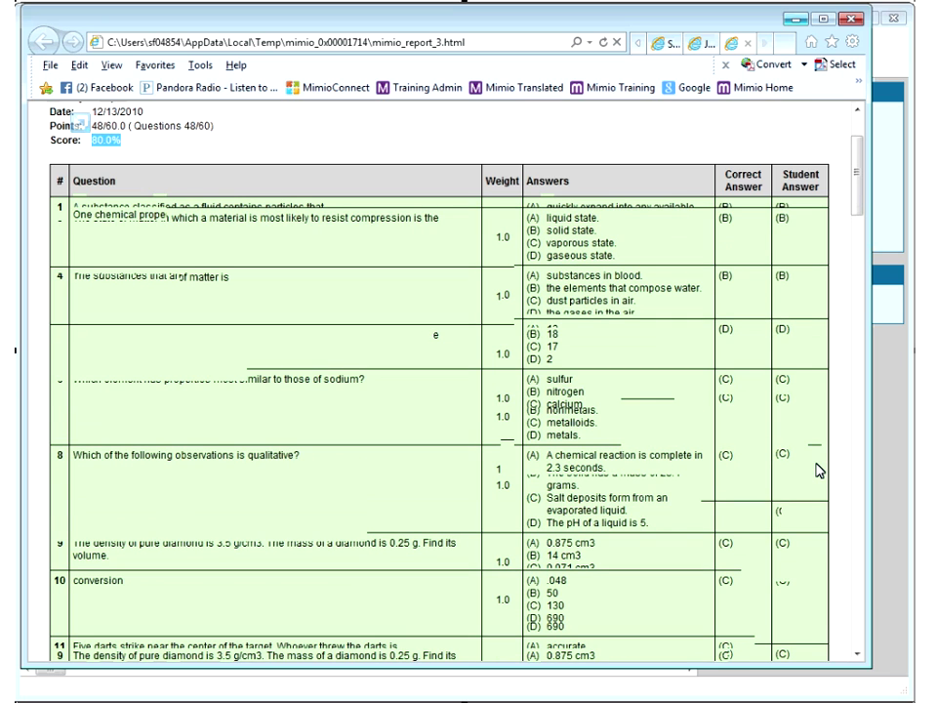
pyautogui.scroll(-4, 791, 430)
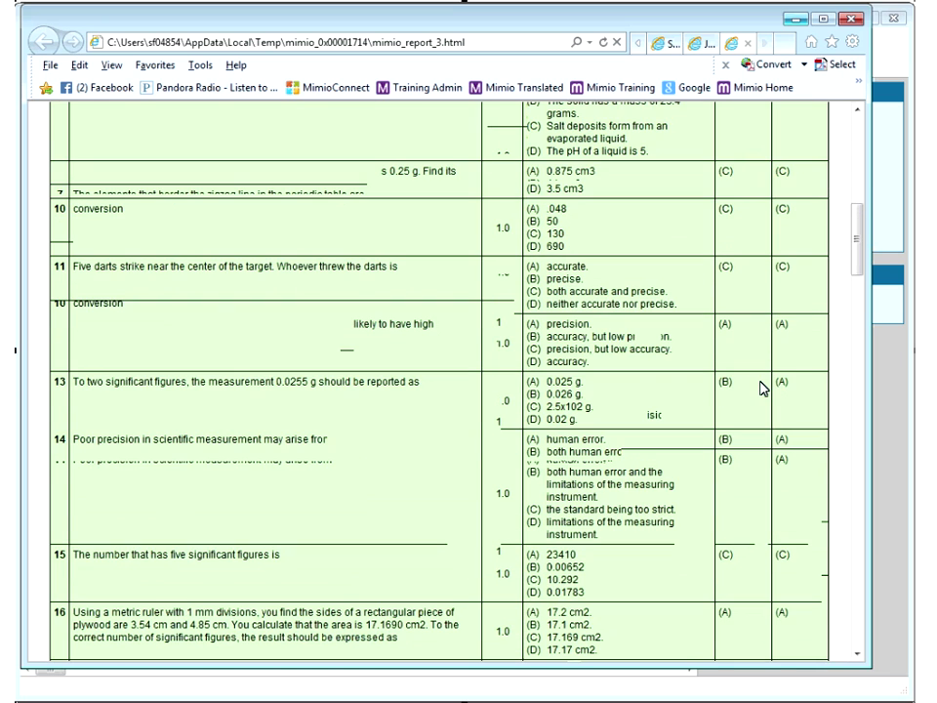
# Highlight question 13 in the student's activity report, and advance the MimioStudio Notebook presentation one page
pyautogui.moveTo(287, 433); pyautogui.dragTo(75, 382)
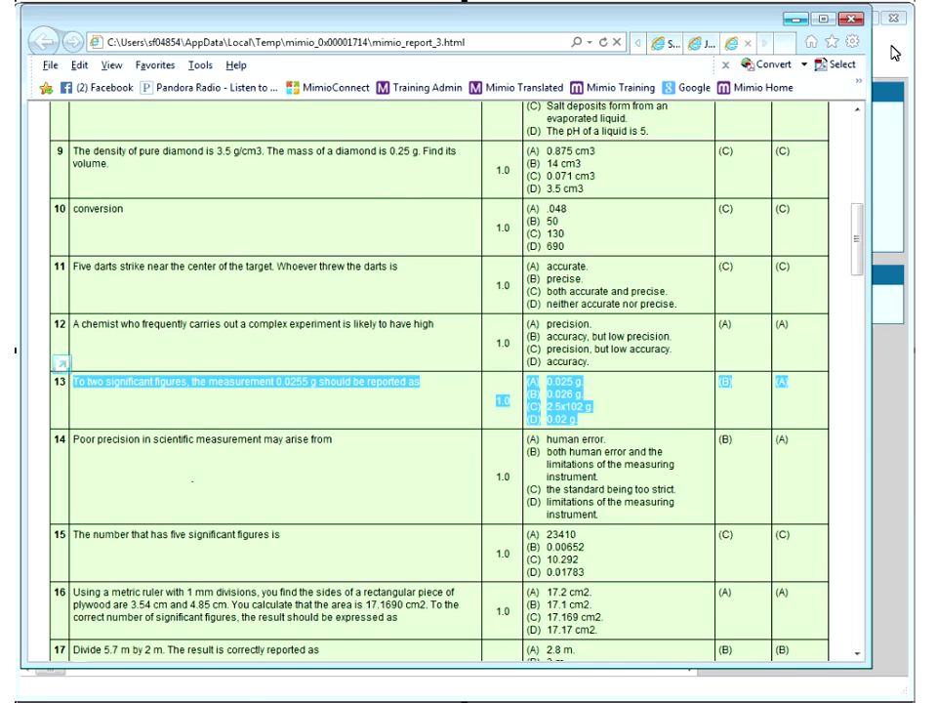
pyautogui.click(232, 698)
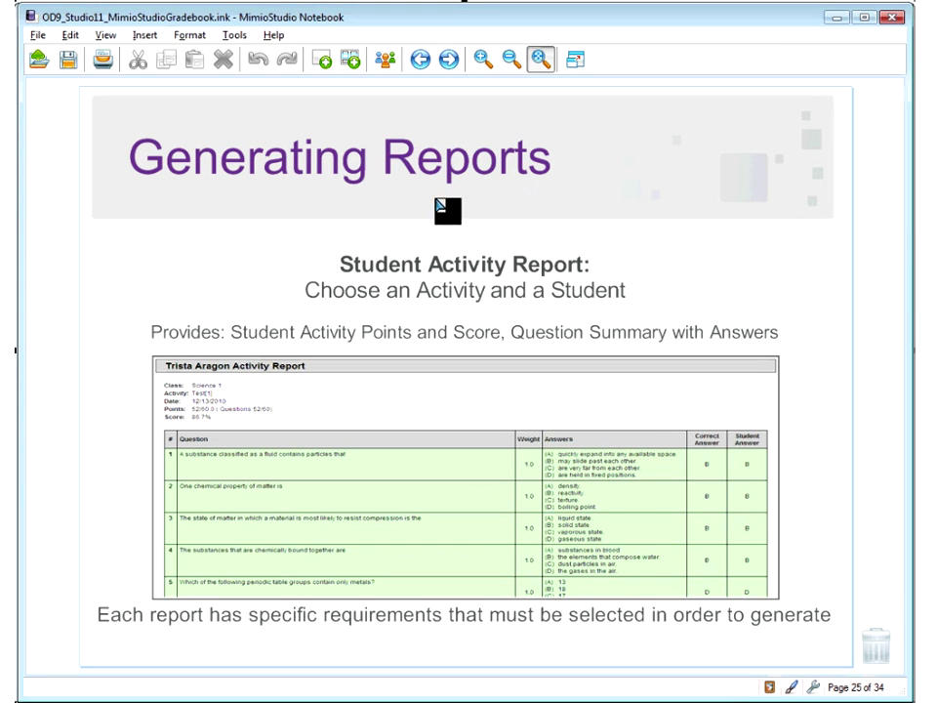
pyautogui.click(447, 62)
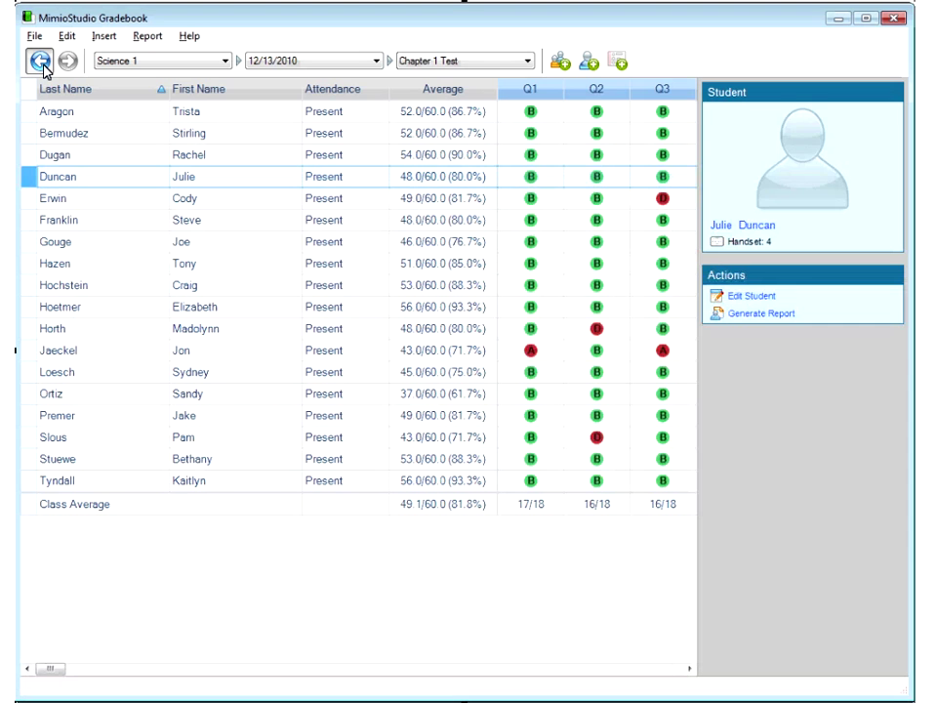
# From the class list in MimioStudio Gradebook, view the save settings for exporting History-1st Hr's class information, and cancel the export
pyautogui.click(39, 61)
pyautogui.click(39, 61)
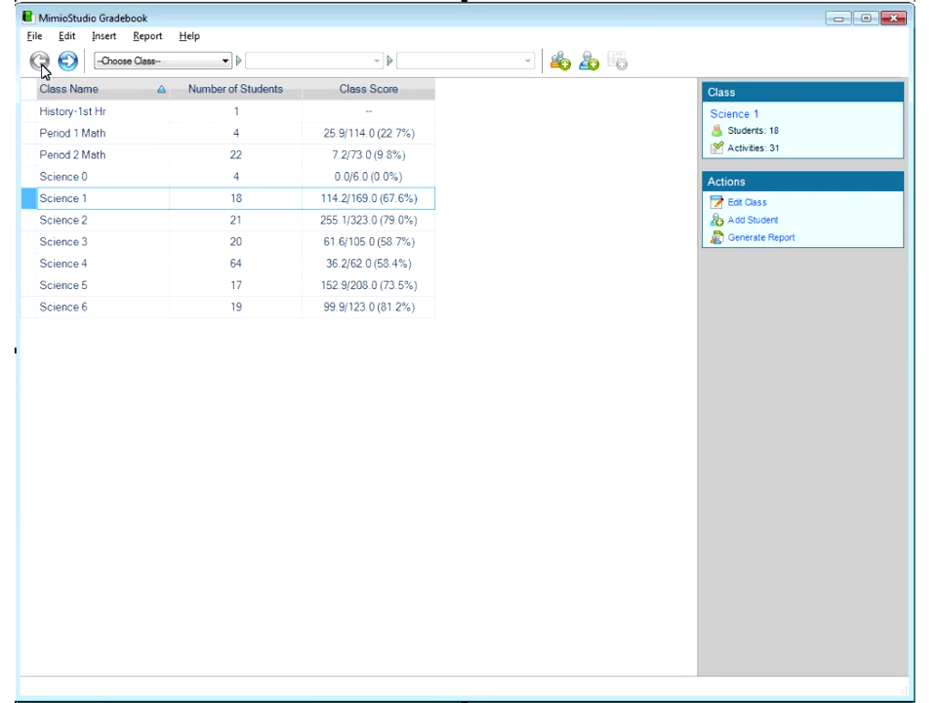
pyautogui.click(29, 115)
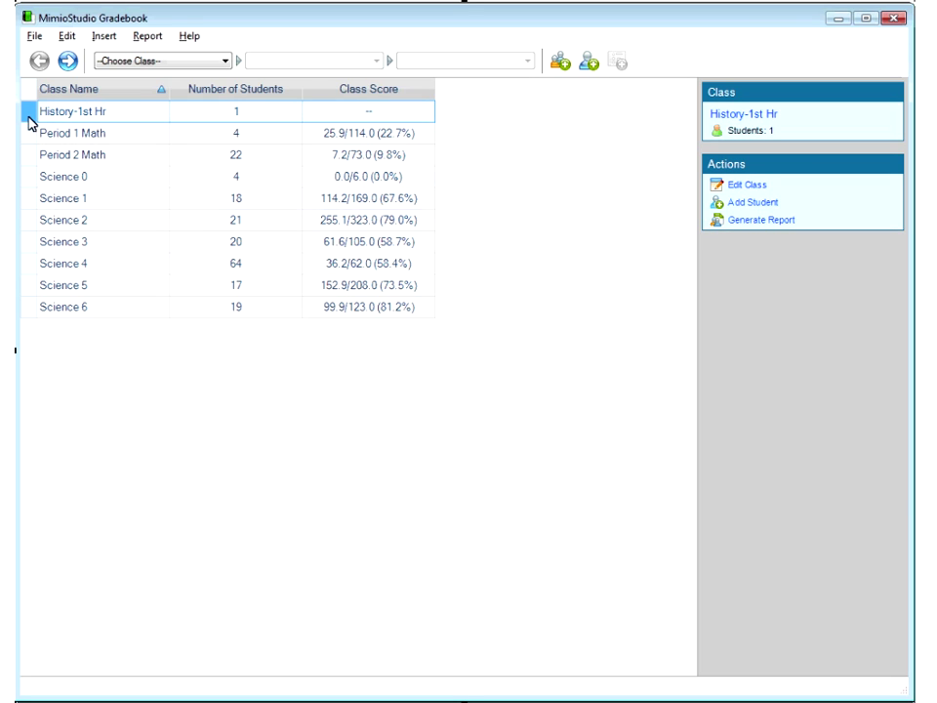
pyautogui.click(33, 37)
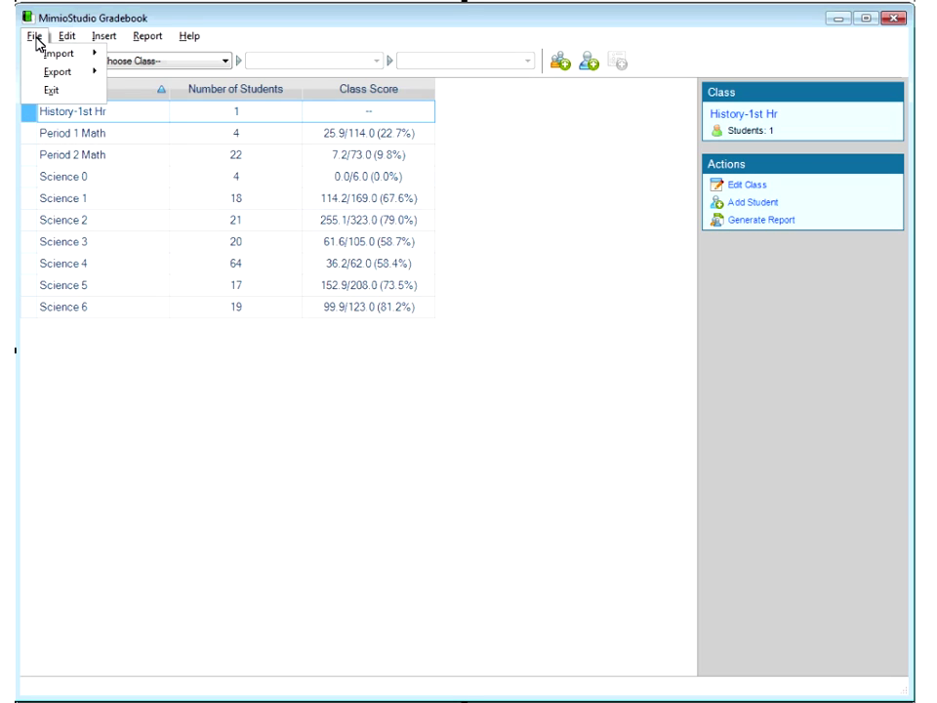
pyautogui.moveTo(44, 74)
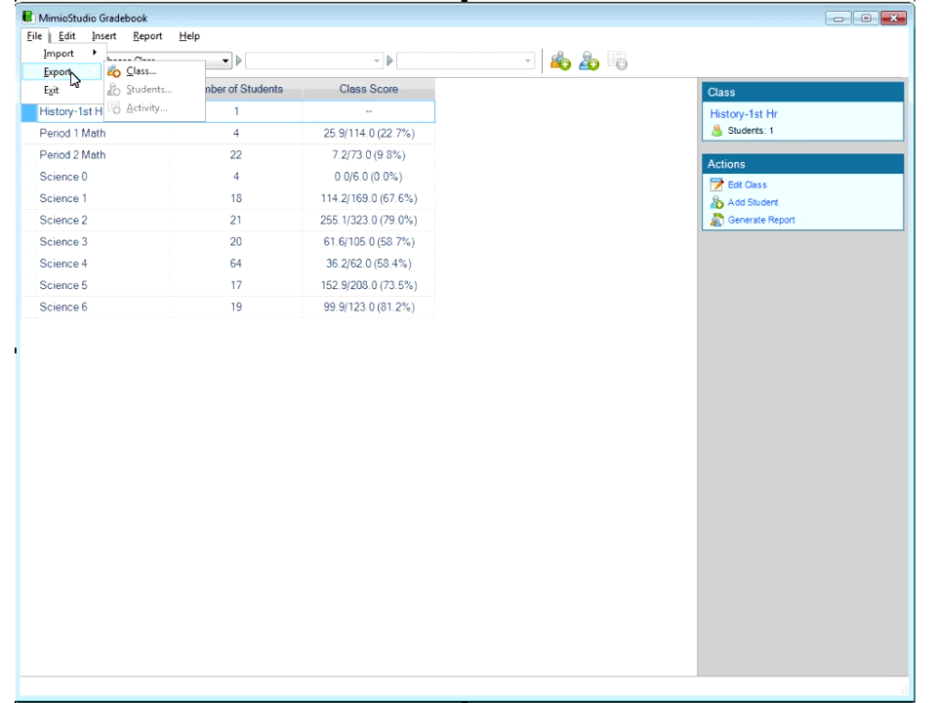
pyautogui.click(139, 73)
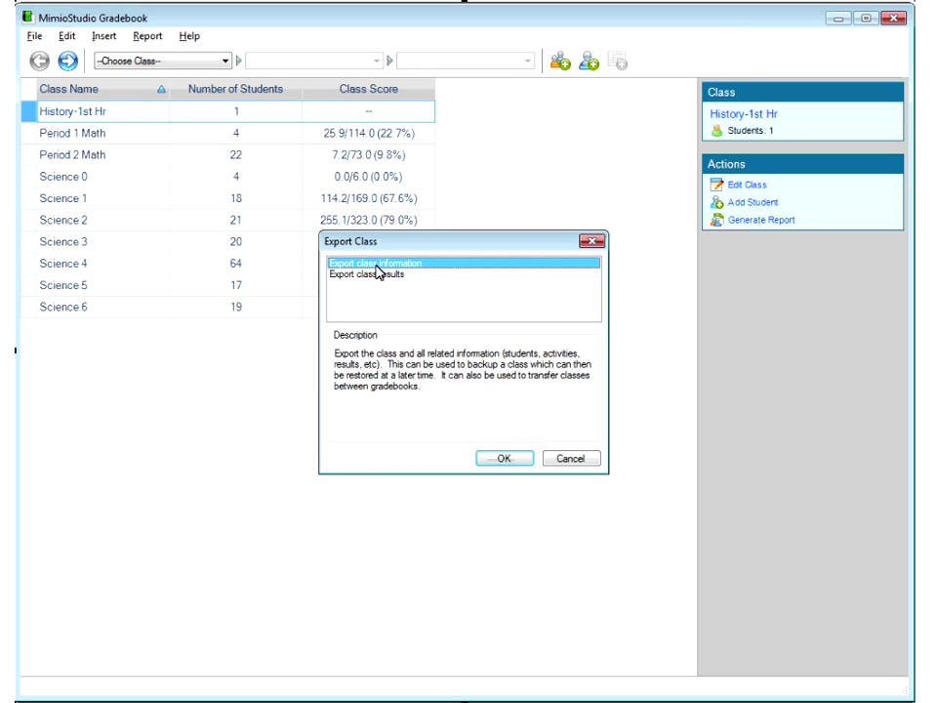
pyautogui.click(504, 459)
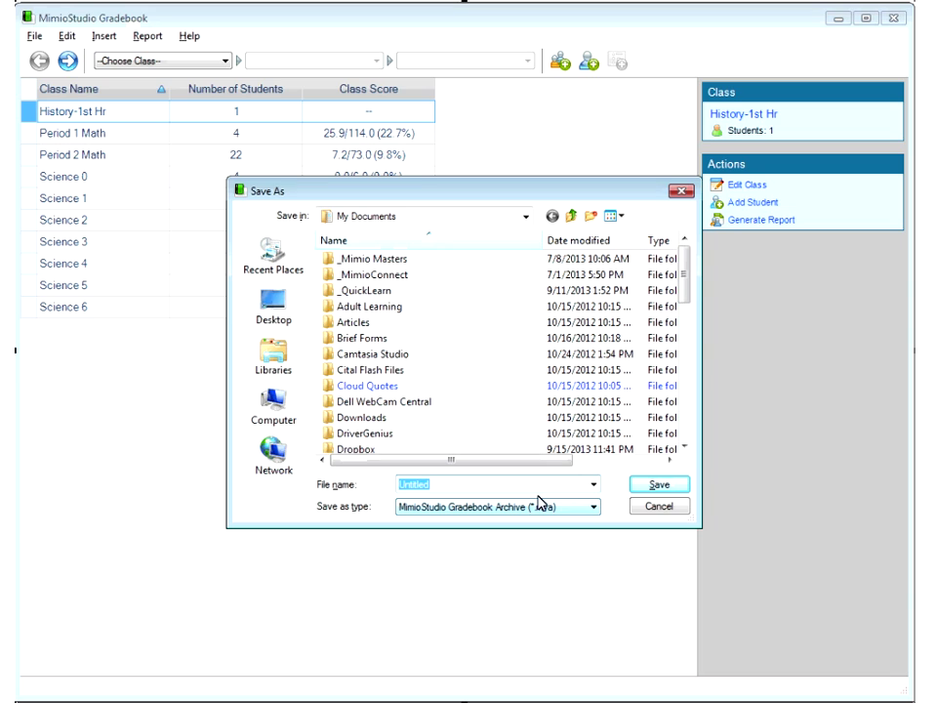
pyautogui.click(660, 507)
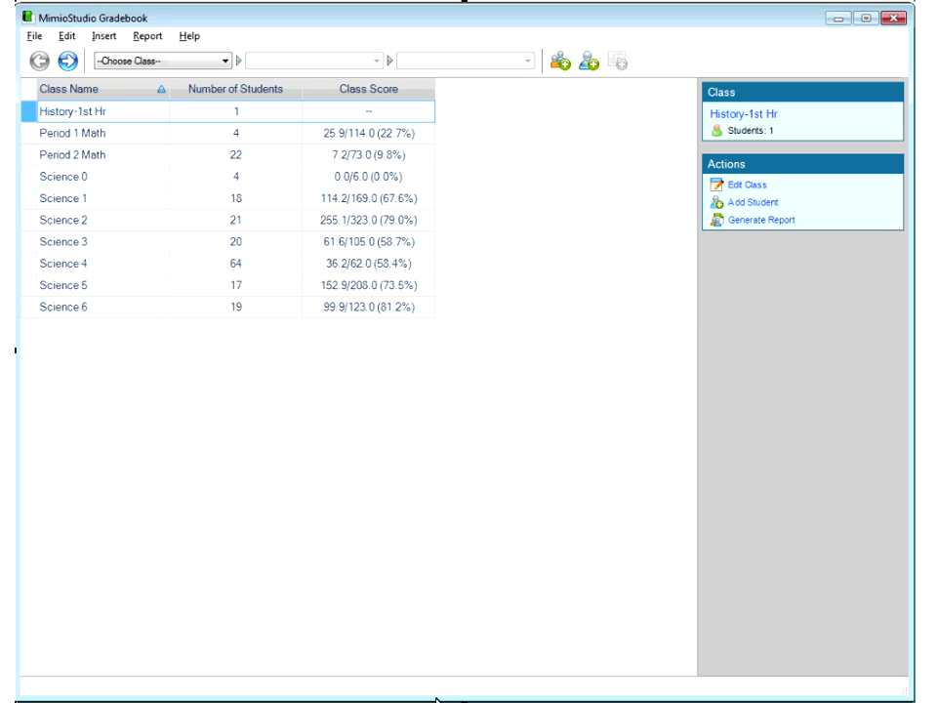
# Review the class export options for Period 1 Math without exporting, and advance the MimioStudio Notebook presentation two pages
pyautogui.moveTo(436, 698)
pyautogui.click(33, 137)
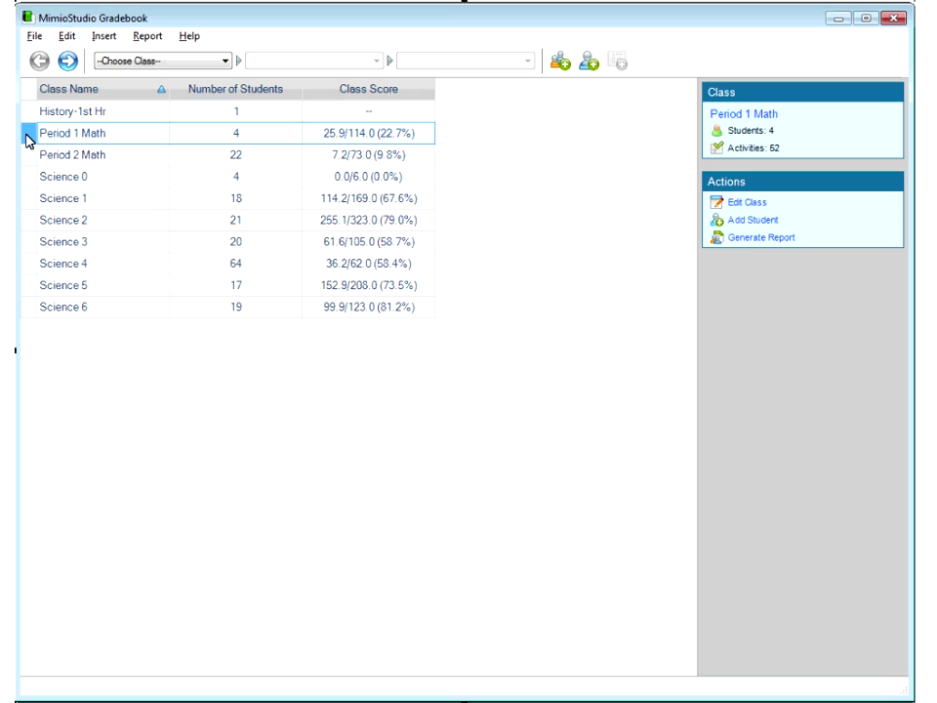
pyautogui.click(35, 36)
pyautogui.moveTo(62, 78)
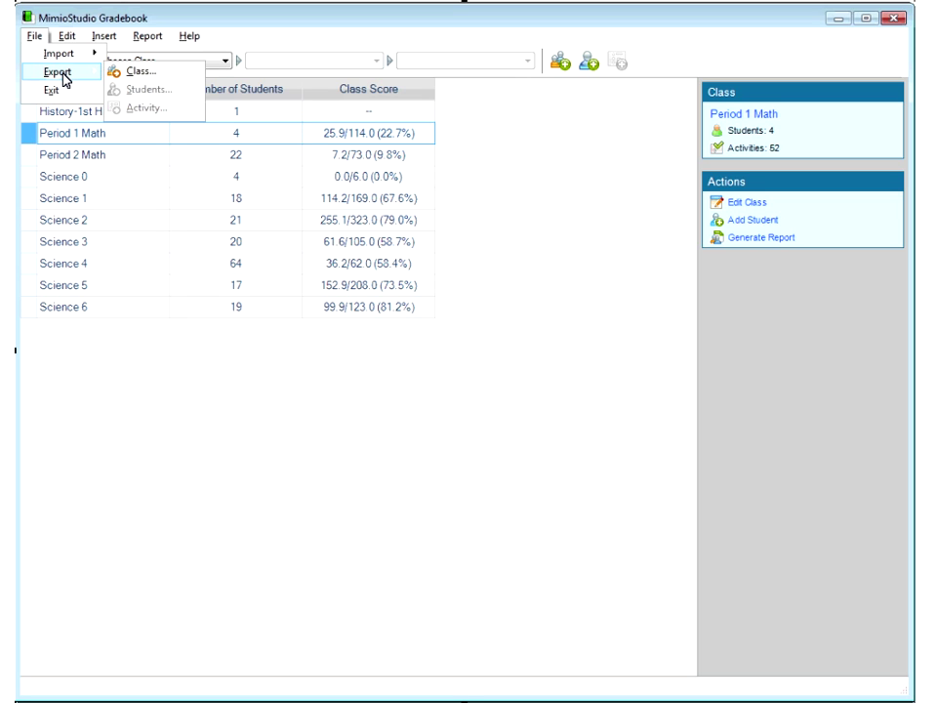
pyautogui.click(128, 75)
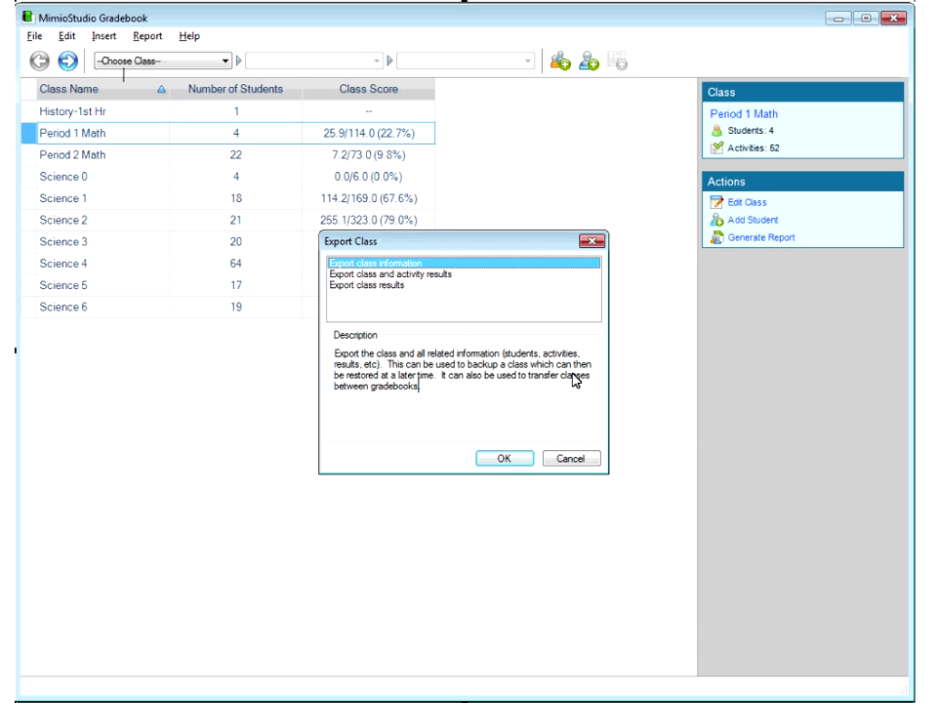
pyautogui.click(561, 463)
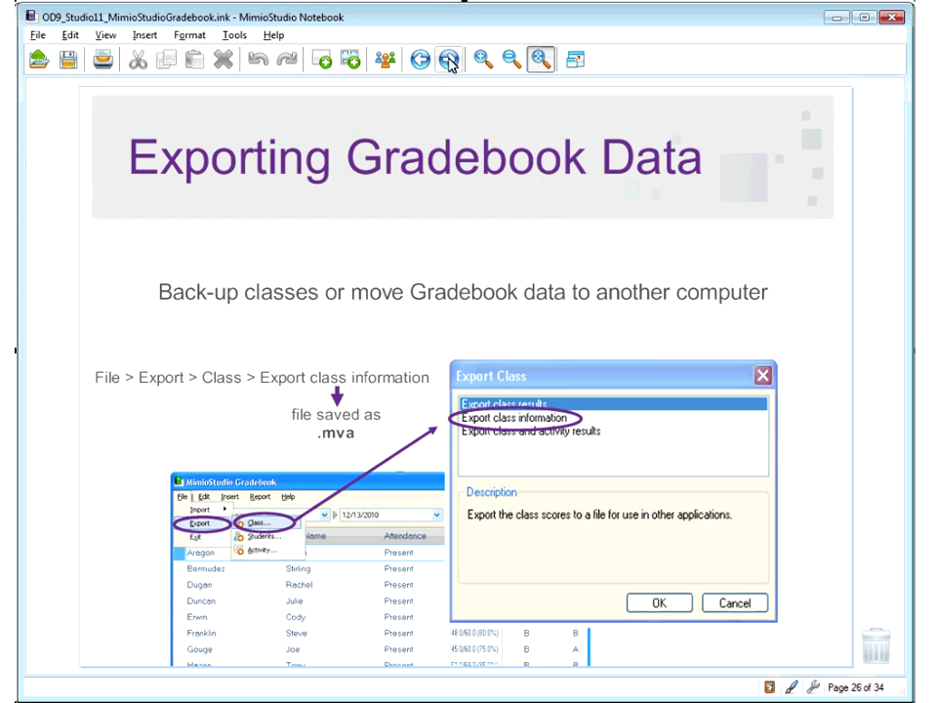
pyautogui.click(450, 61)
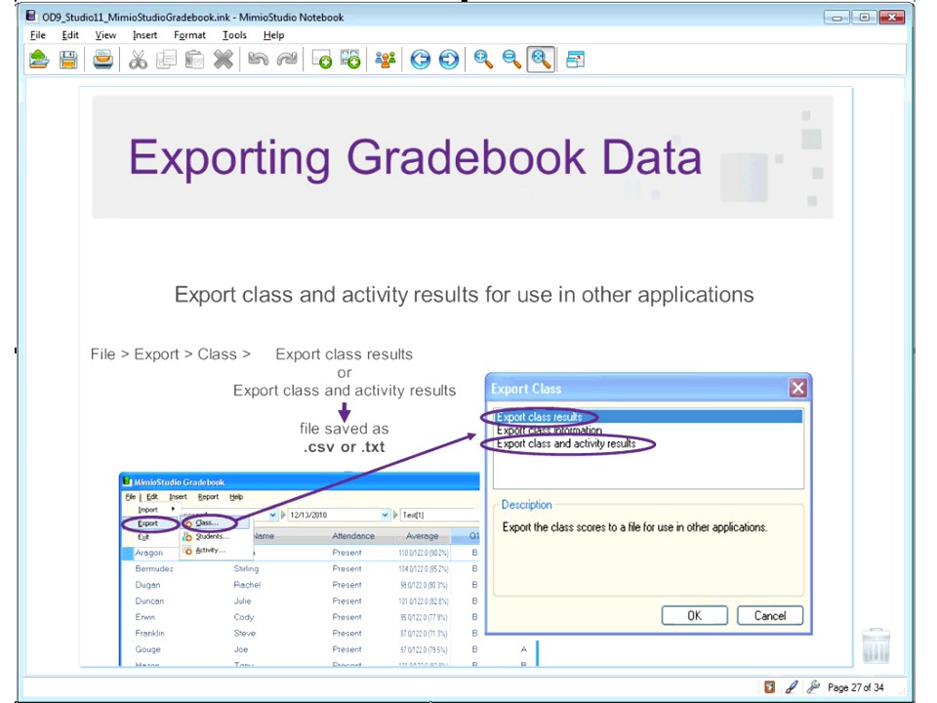
pyautogui.click(448, 62)
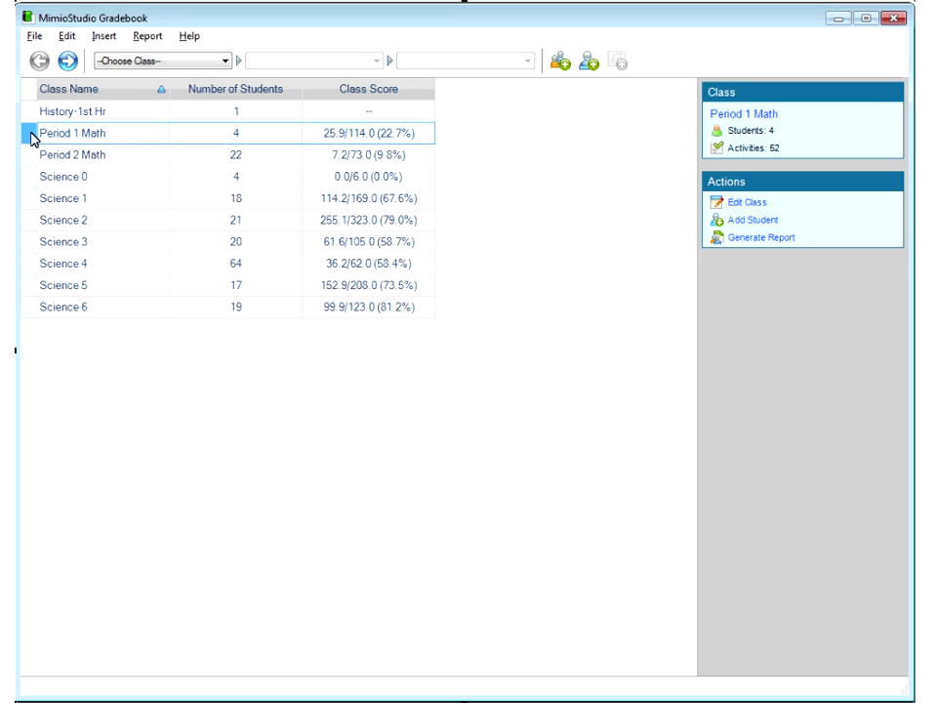
# Return to MimioStudio Gradebook and display the Science 1 activity from 12/13/2010
pyautogui.click(28, 198)
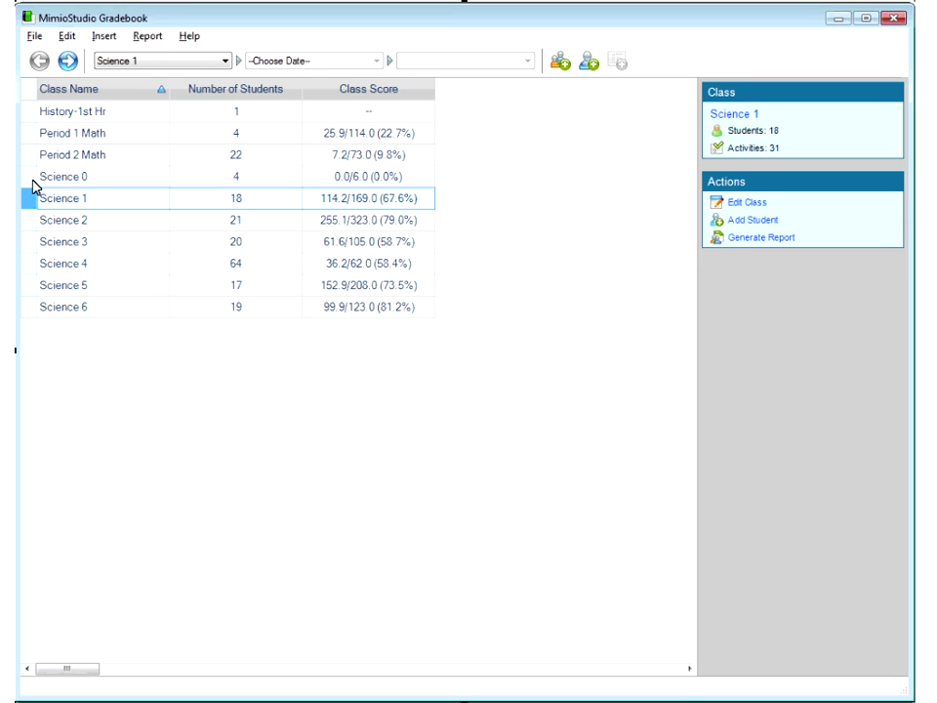
pyautogui.click(67, 61)
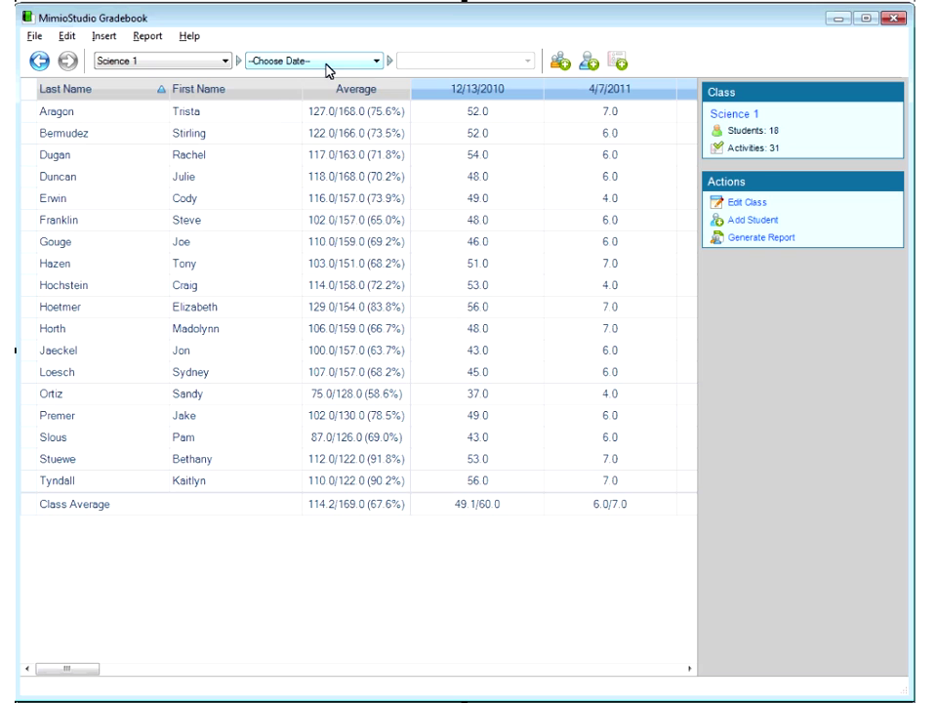
pyautogui.click(329, 65)
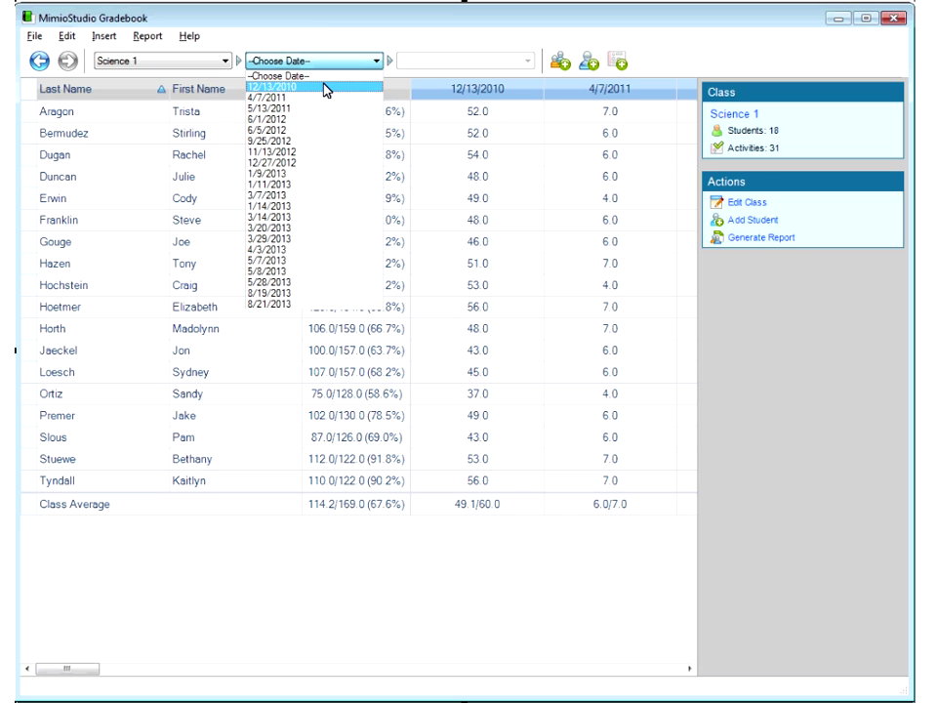
pyautogui.click(325, 91)
# View the file types for exporting the Chapter 1 Test's activity and question results, cancel, and advance the MimioStudio Notebook presentation one page
pyautogui.click(34, 36)
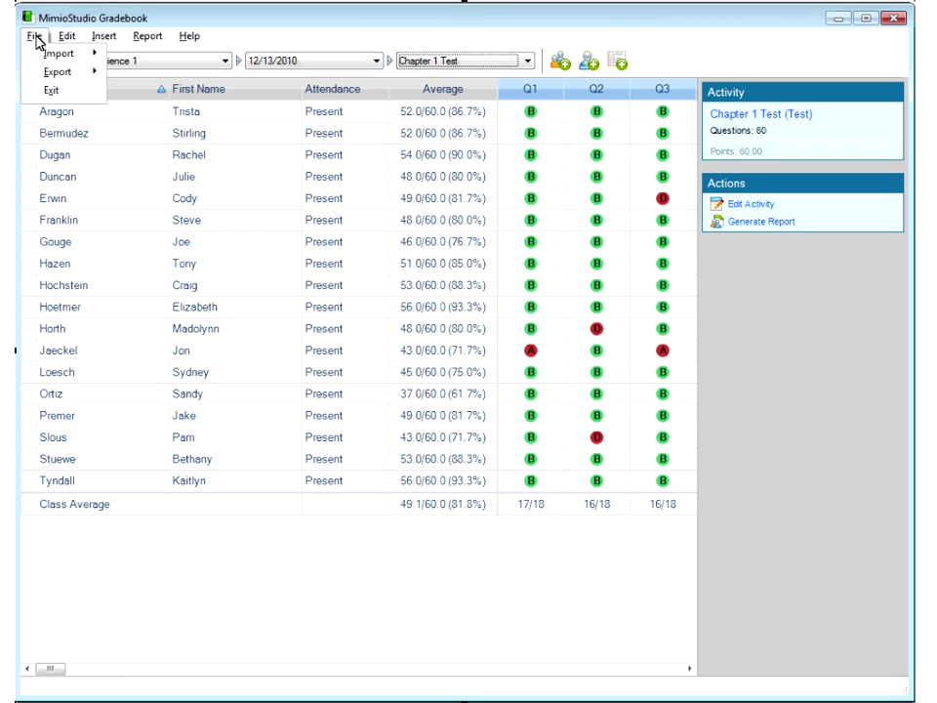
pyautogui.moveTo(53, 74)
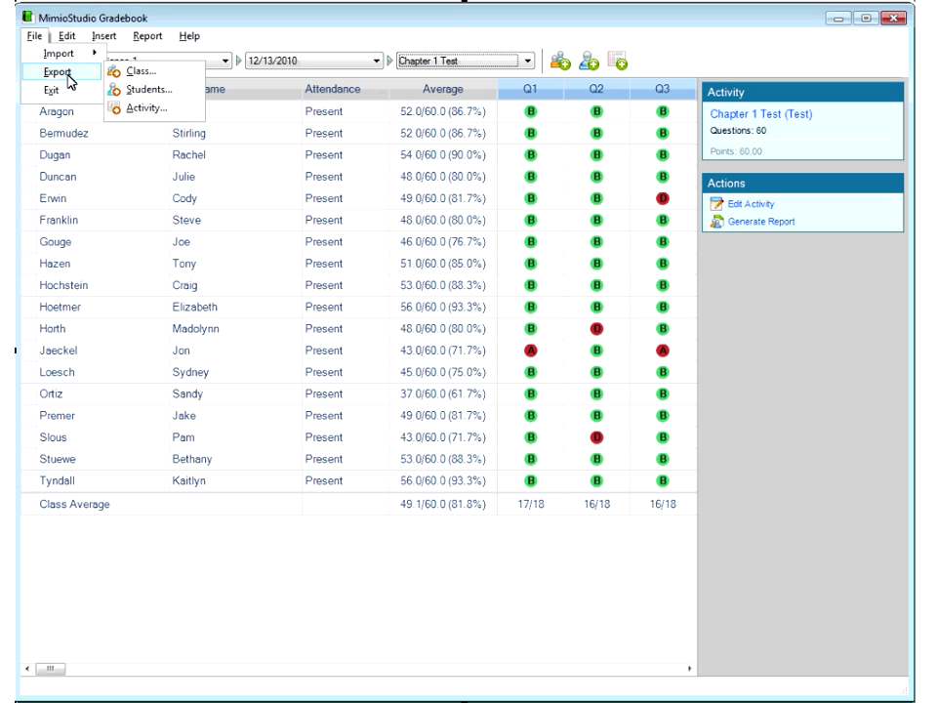
pyautogui.click(147, 109)
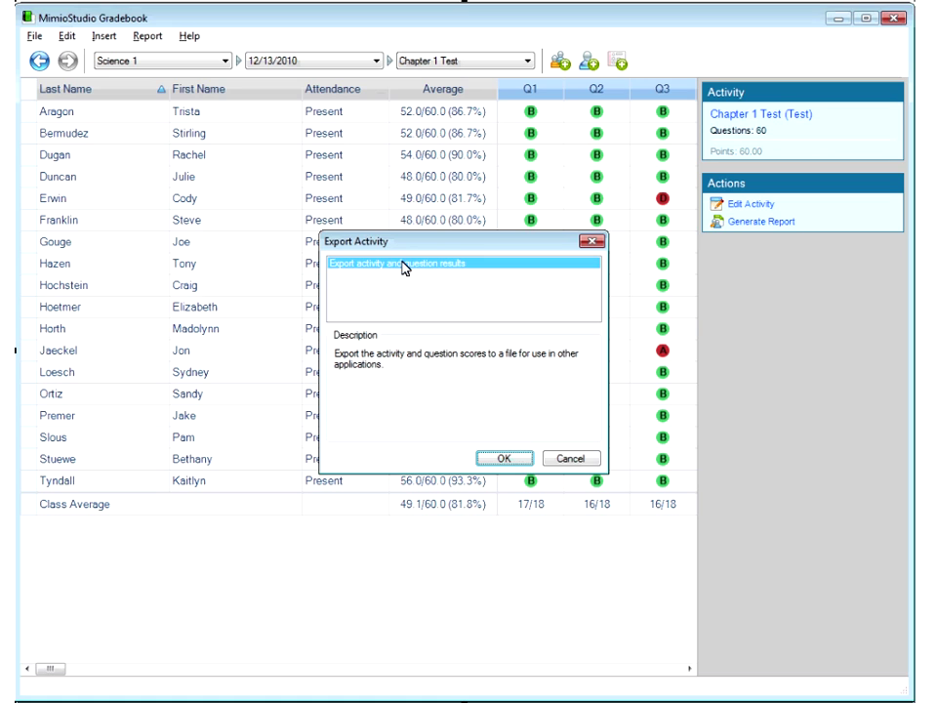
pyautogui.click(506, 462)
pyautogui.click(492, 508)
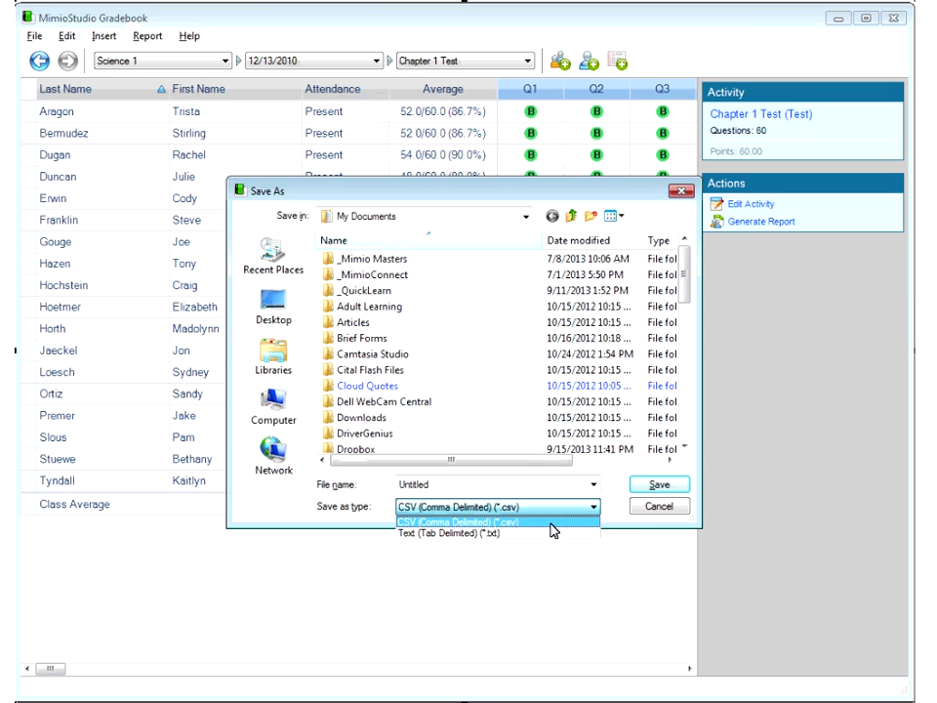
pyautogui.click(661, 509)
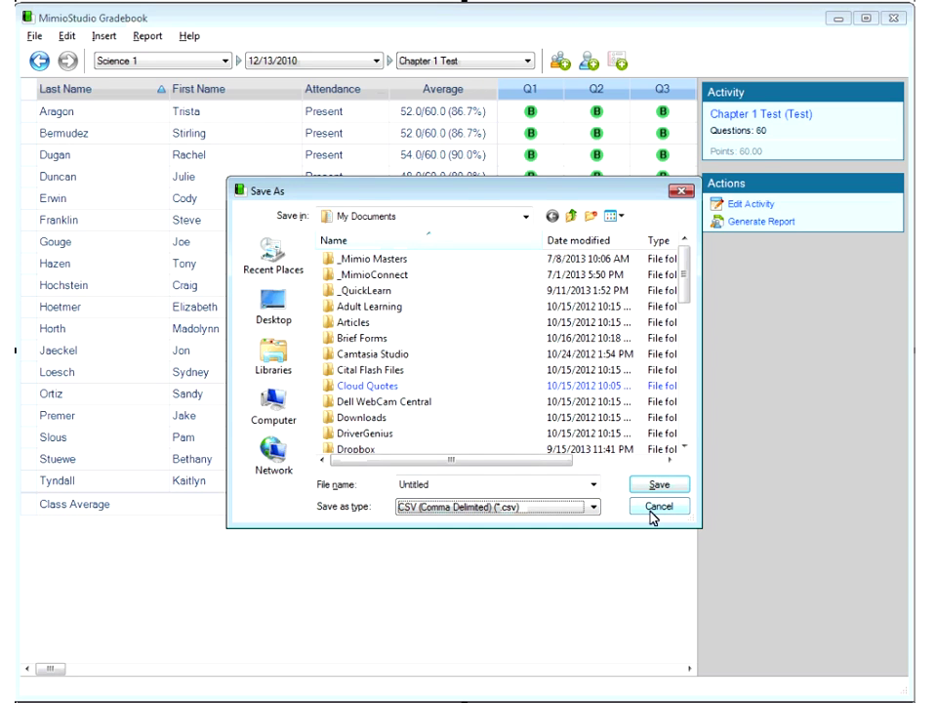
pyautogui.click(657, 507)
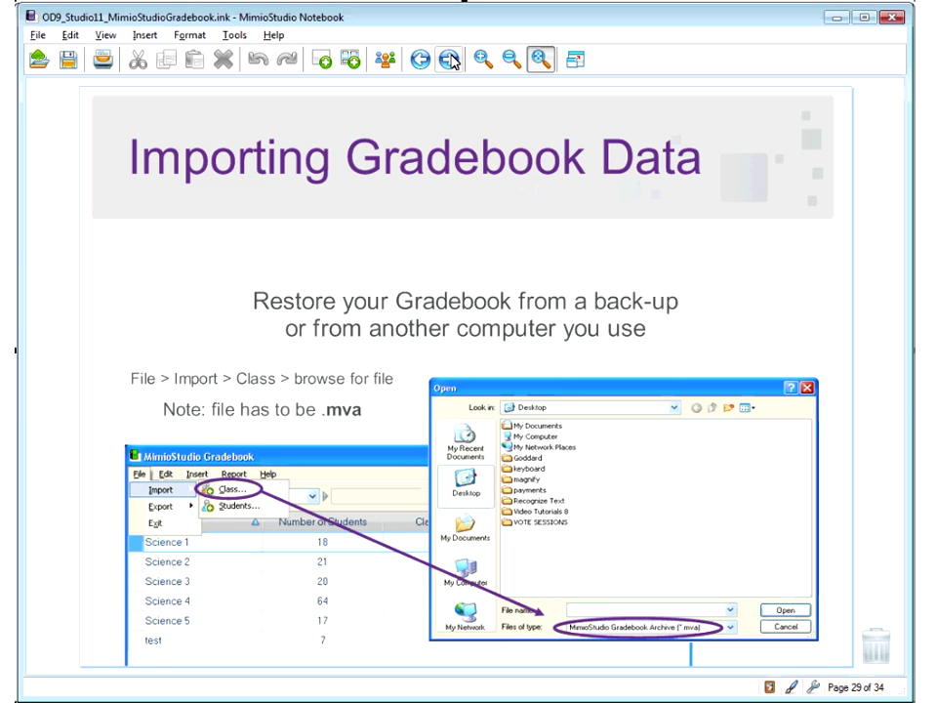
pyautogui.click(448, 60)
# Return to MimioStudio Gradebook, view the file selection for importing a class archive, and cancel the import
pyautogui.click(38, 36)
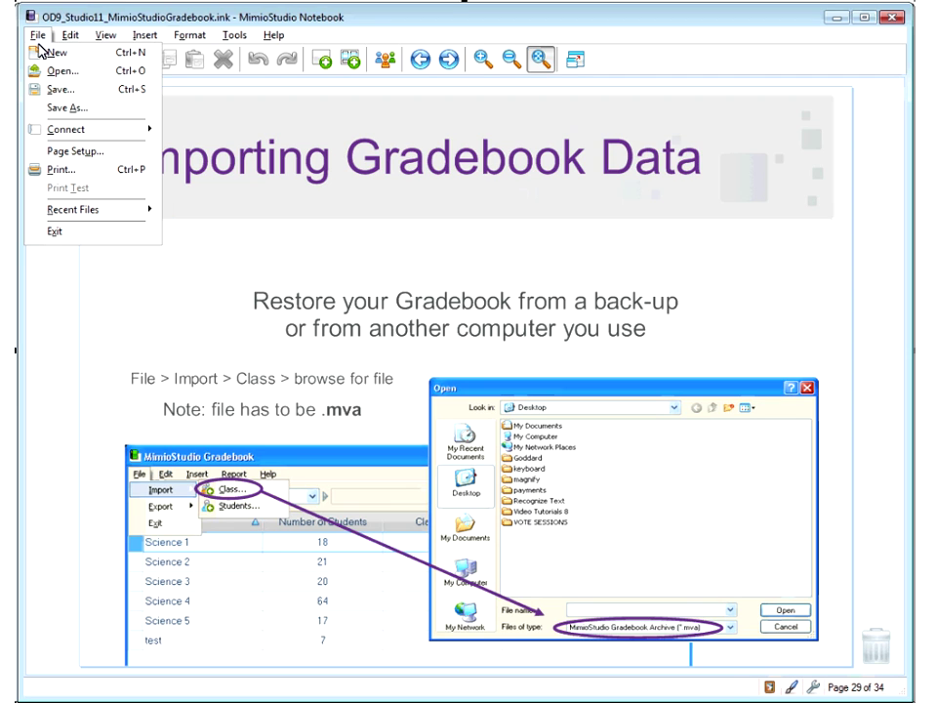
pyautogui.click(313, 698)
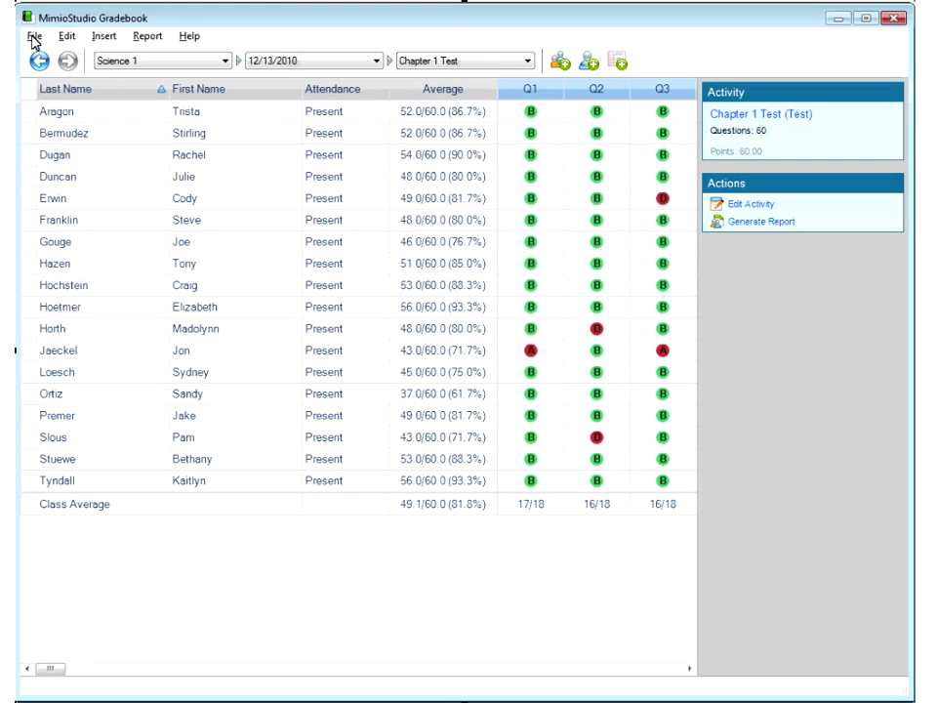
pyautogui.click(32, 35)
pyautogui.moveTo(47, 57)
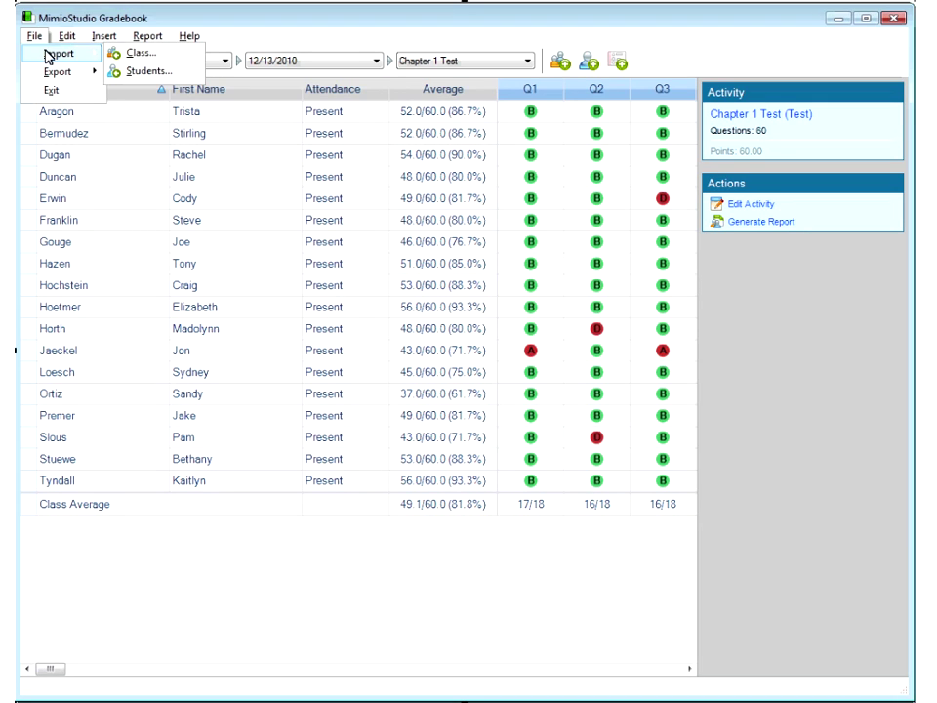
pyautogui.click(140, 57)
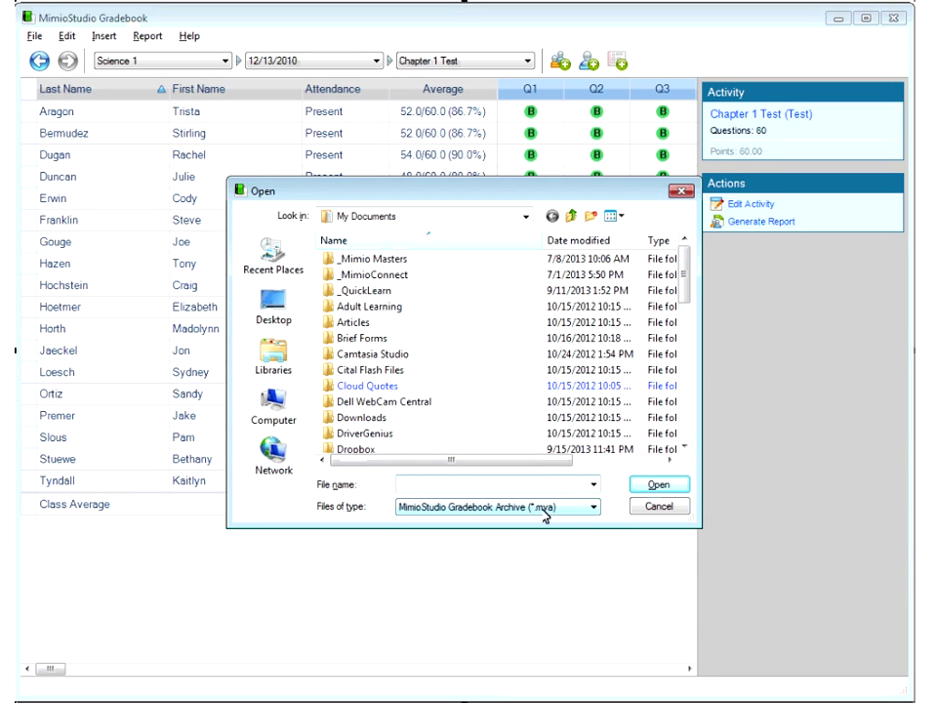
pyautogui.click(652, 512)
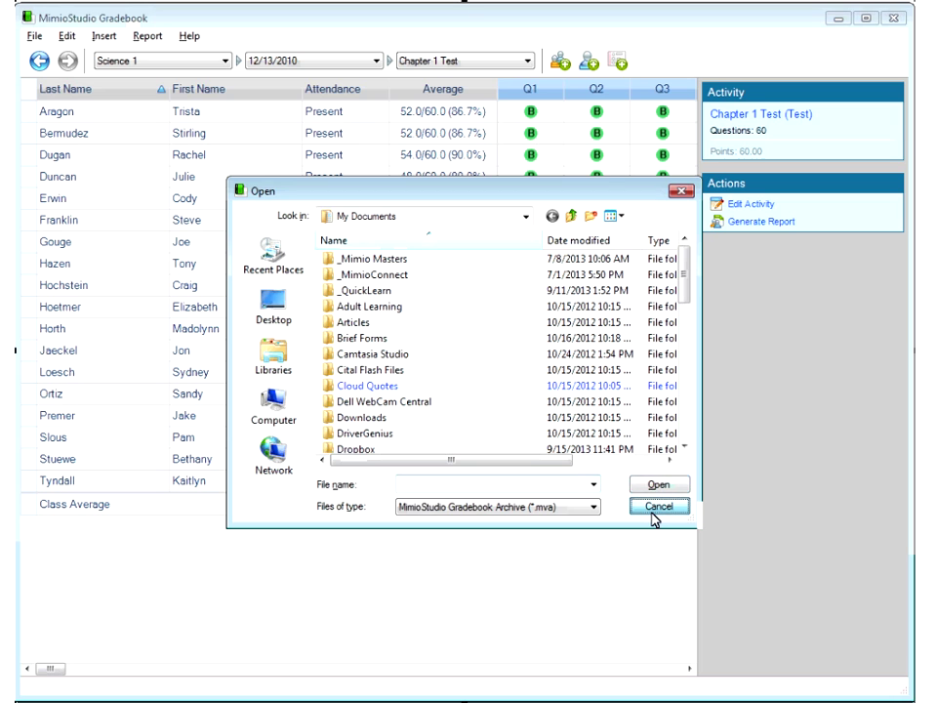